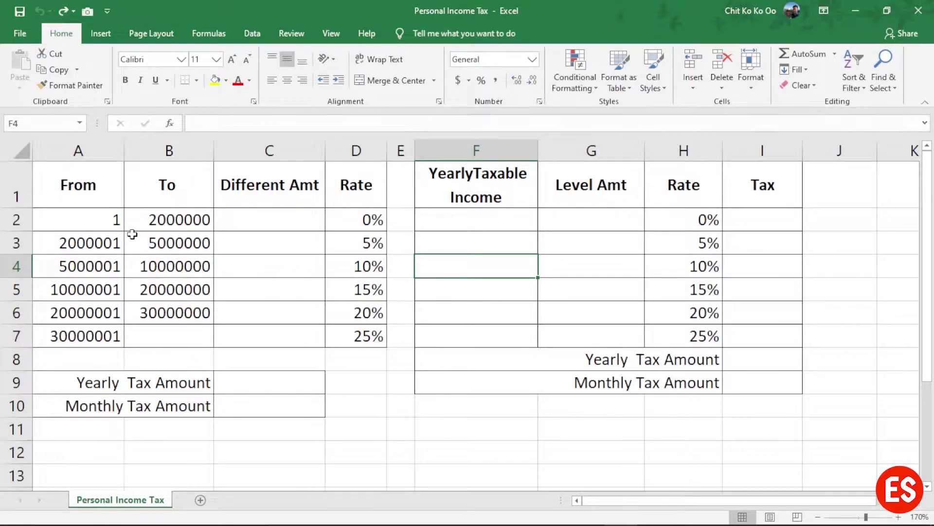
- Review the first three brackets' From, To and Rate values (0%, 5%, 10%)
click(105, 222)
click(170, 215)
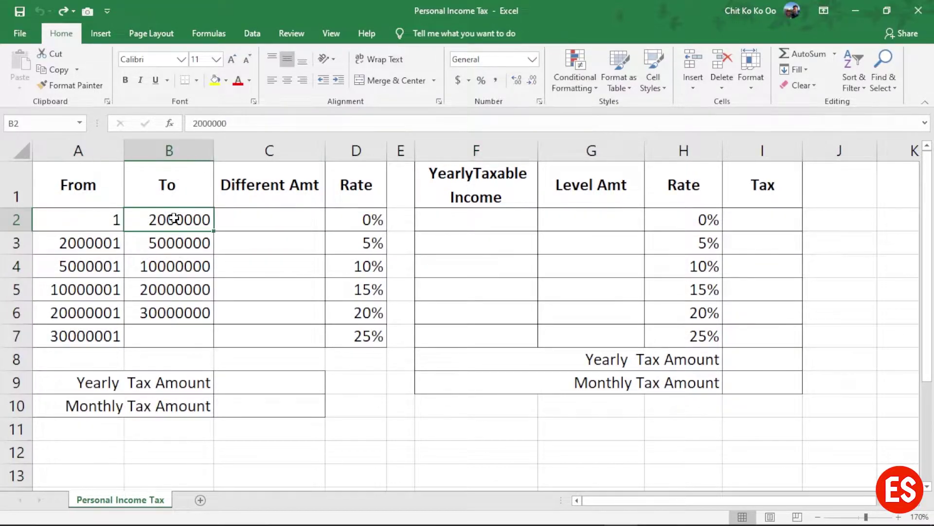
click(379, 221)
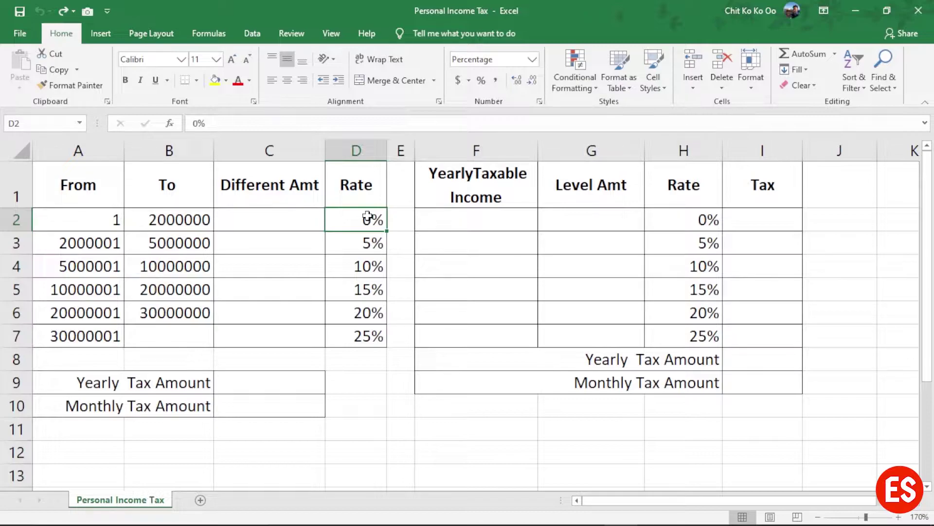
click(70, 241)
click(156, 243)
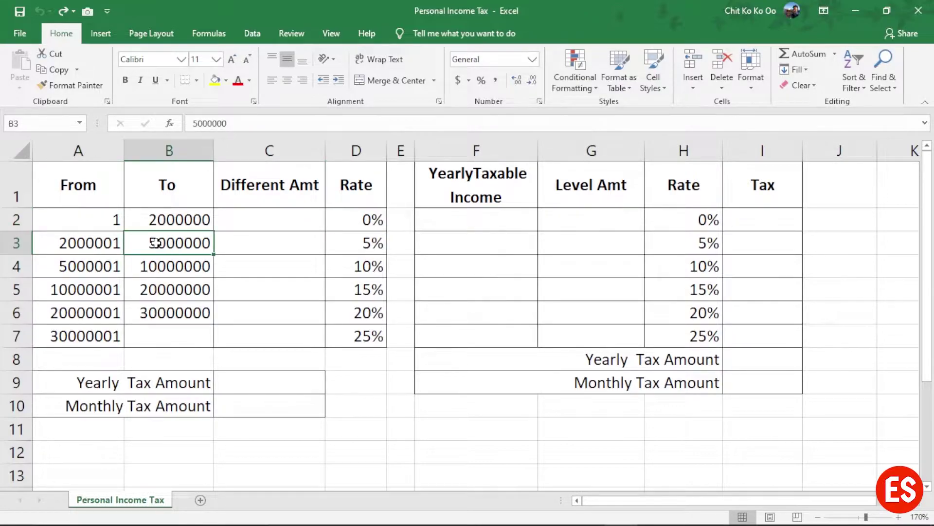
click(370, 248)
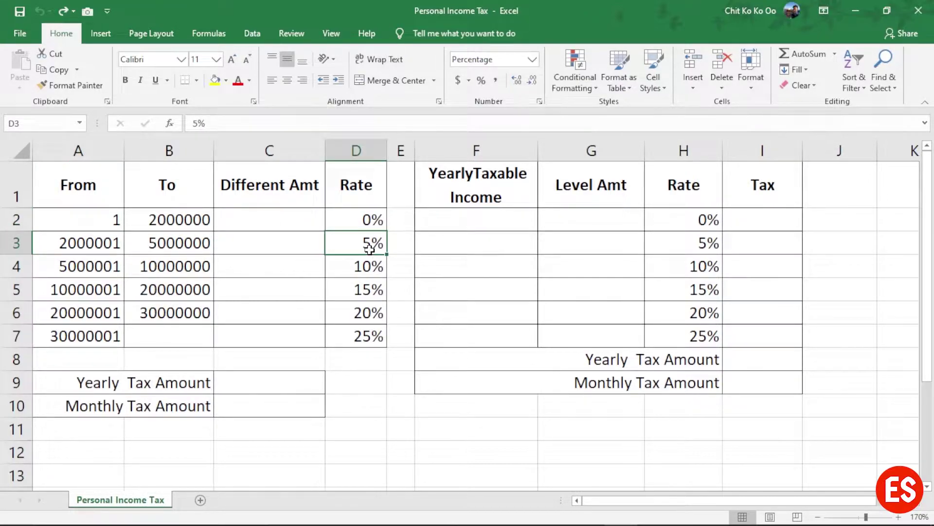
click(50, 266)
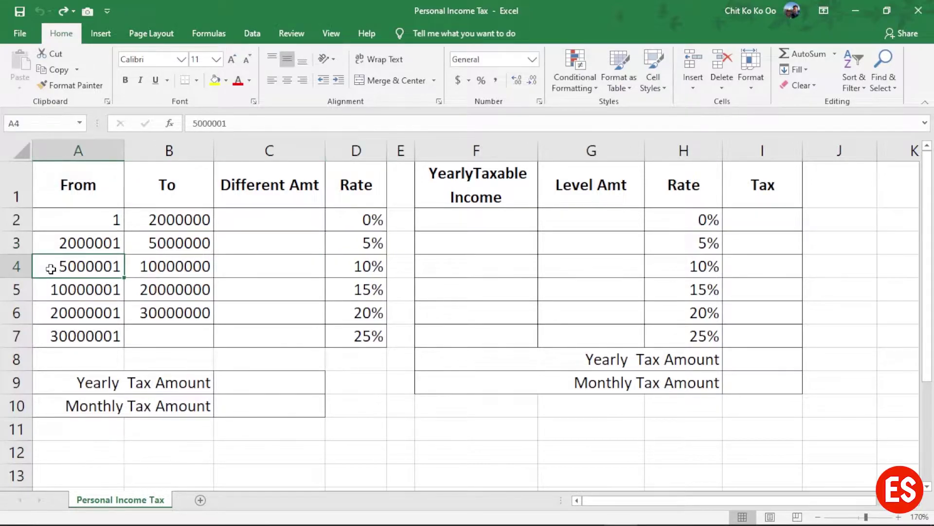
click(149, 266)
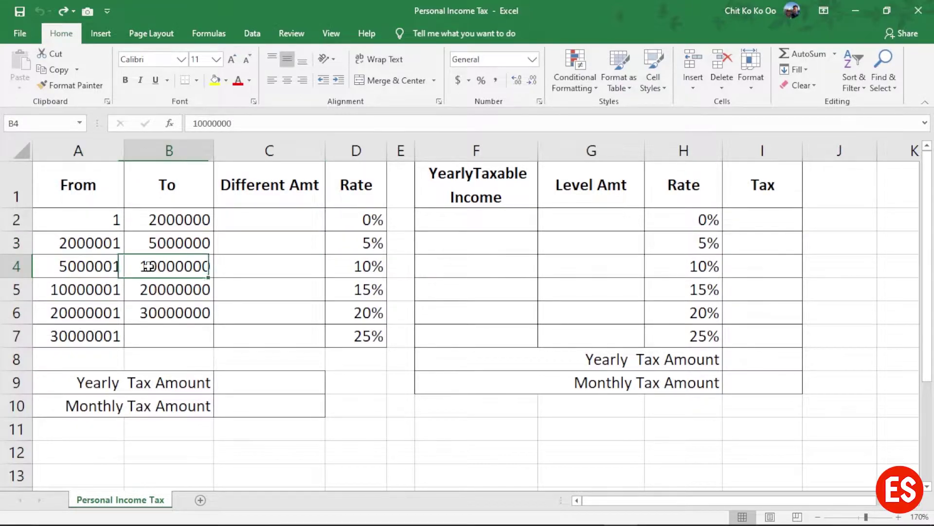
click(352, 268)
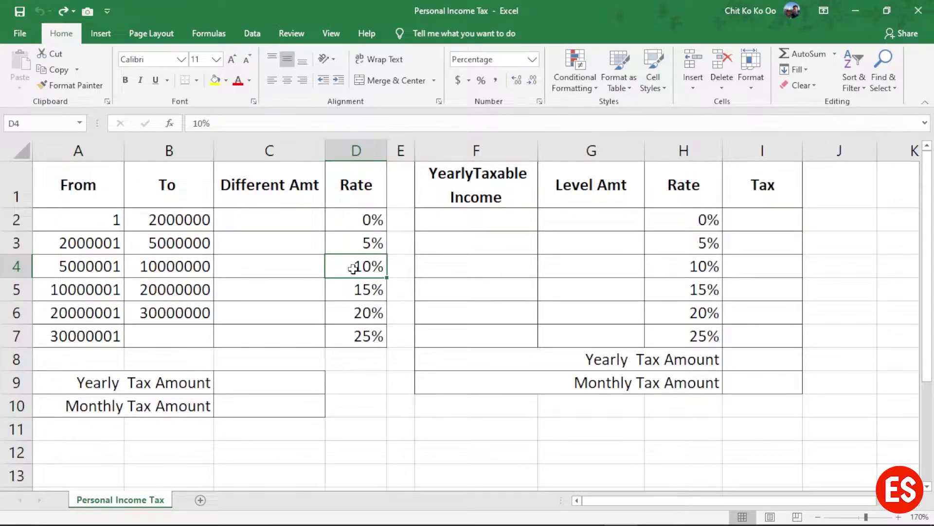
click(158, 267)
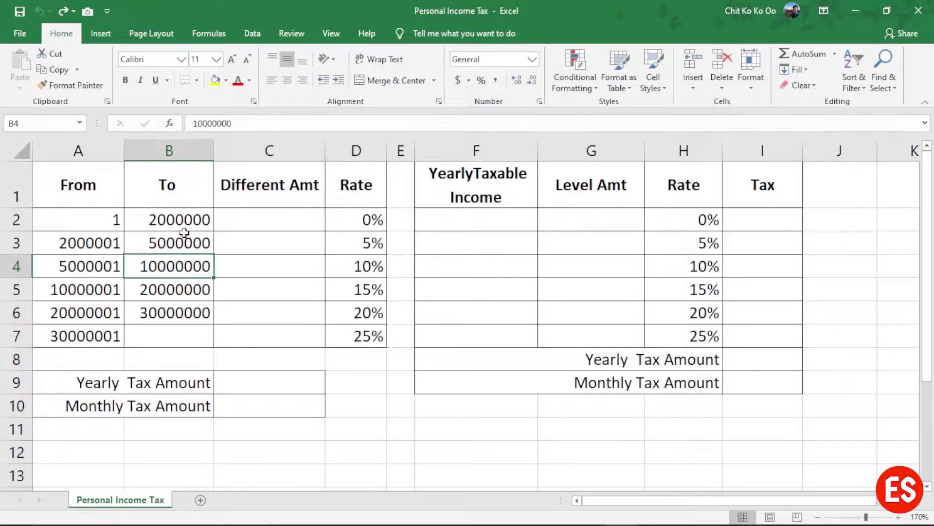
key(ctrl)
key(ctrl)
key(ctrl)
key(ctrl)
click(357, 275)
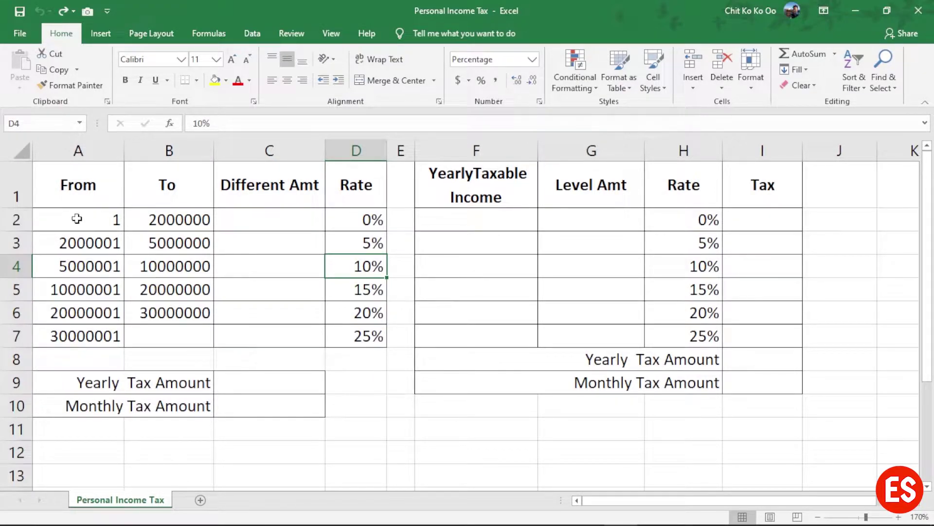
- Review the rest of the bracket table, up to the 25% top bracket from 30000001
drag(77, 219, 353, 324)
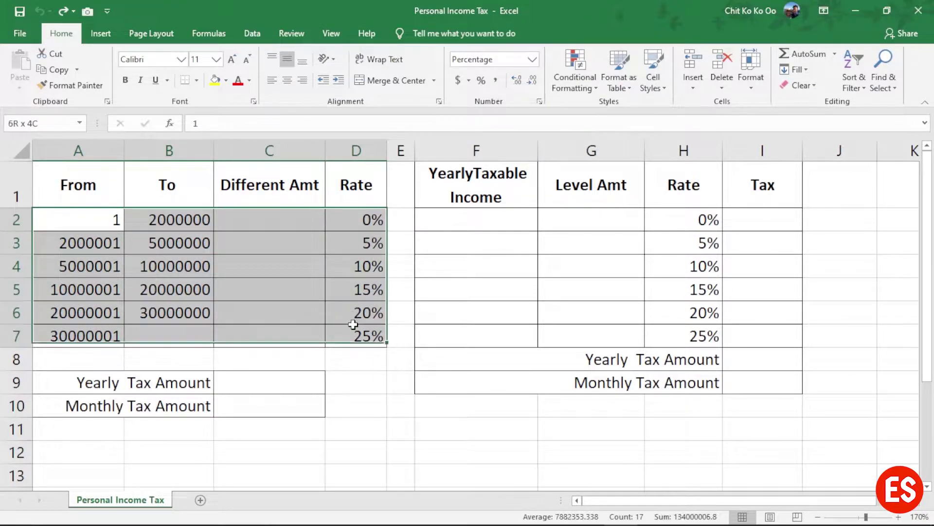
click(360, 245)
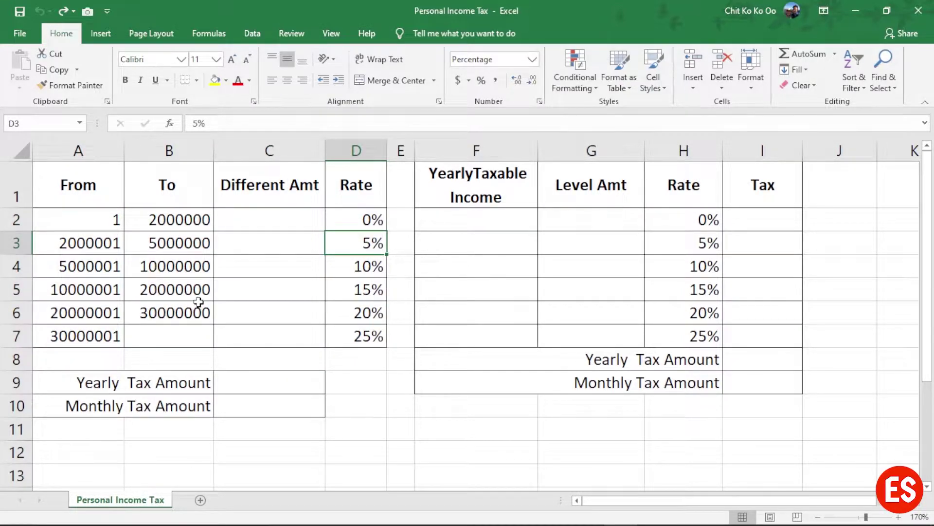
mouse_move(77, 220)
mouse_down()
mouse_move(331, 312)
mouse_move(339, 330)
mouse_up()
click(347, 317)
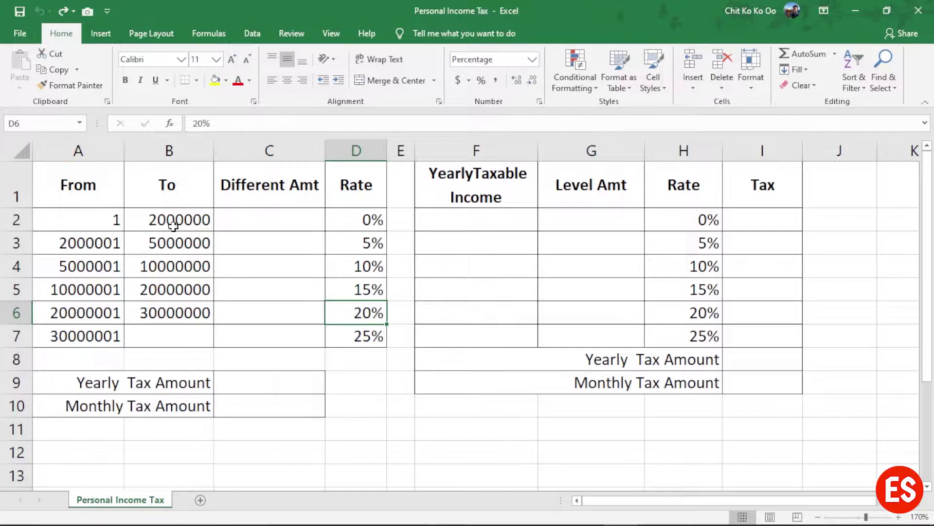
drag(362, 220, 372, 338)
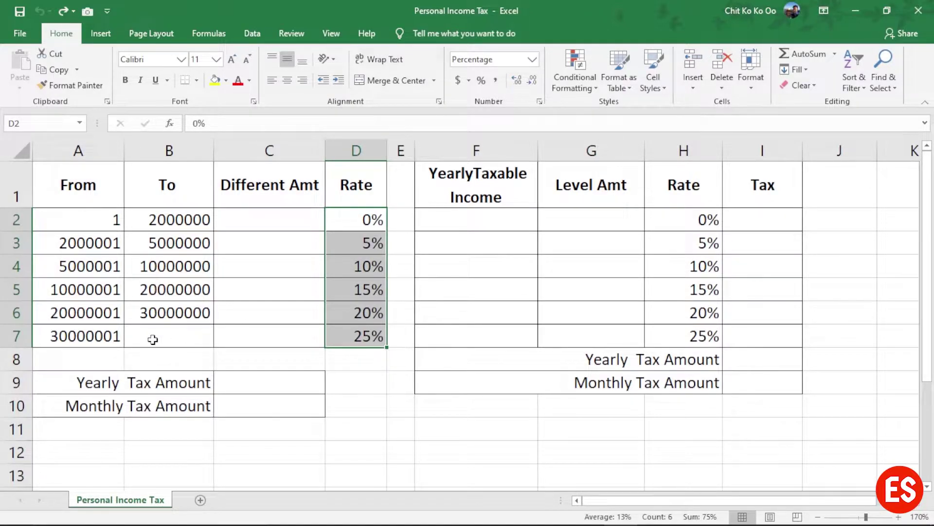
click(112, 337)
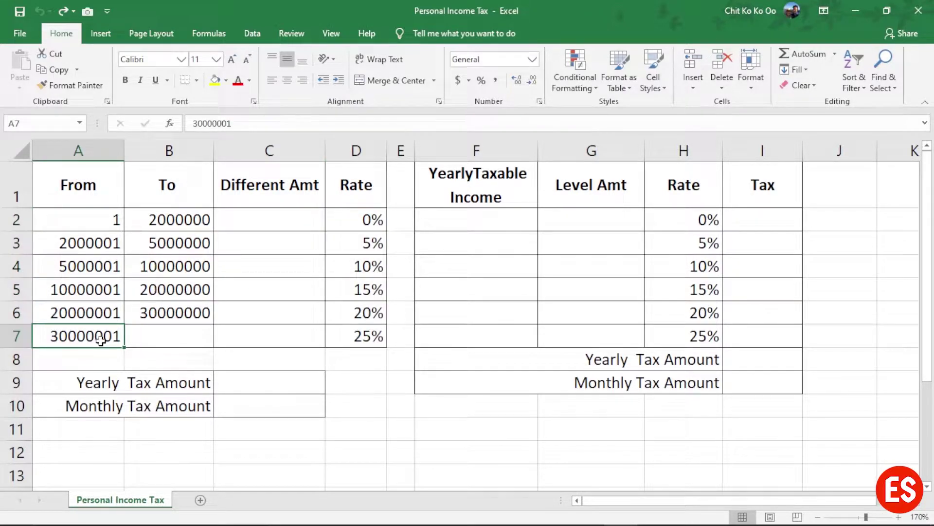
click(361, 339)
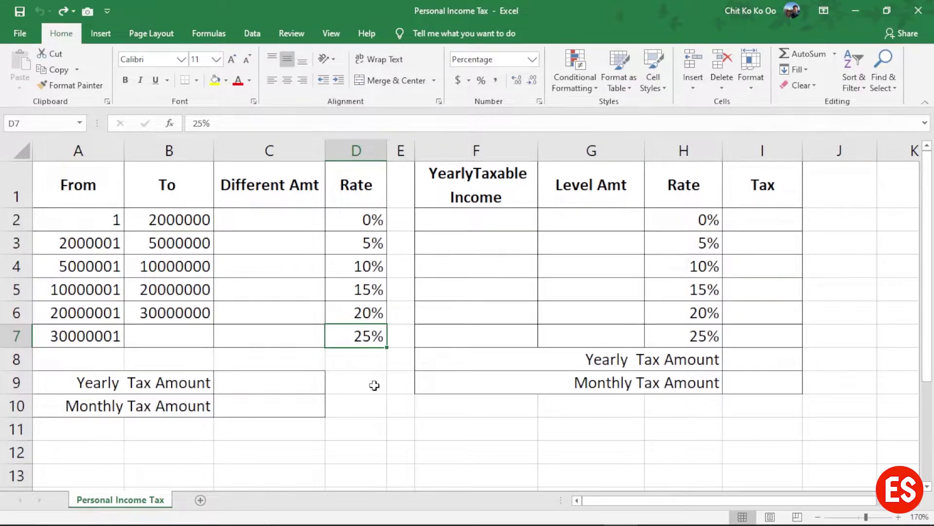
- Identify the yearly taxable income, Level Amt and Different Amt columns
click(481, 224)
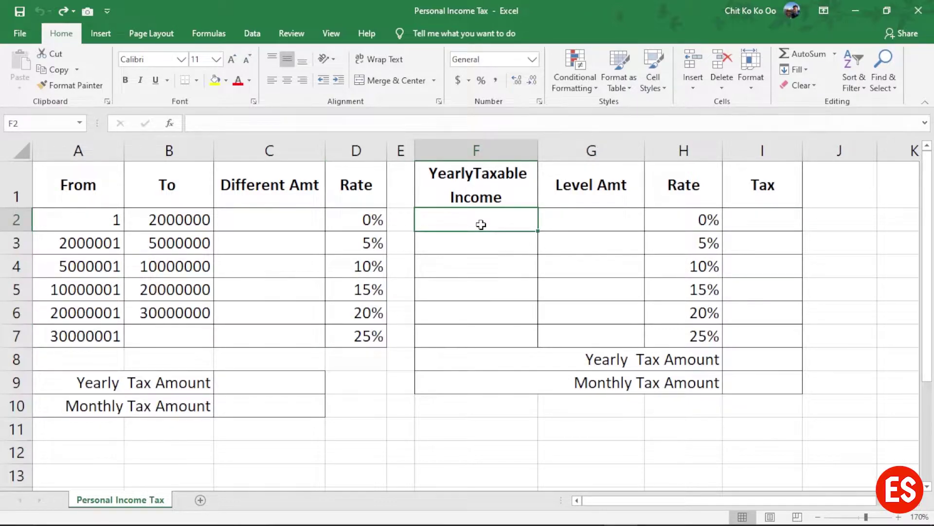
click(508, 265)
click(494, 308)
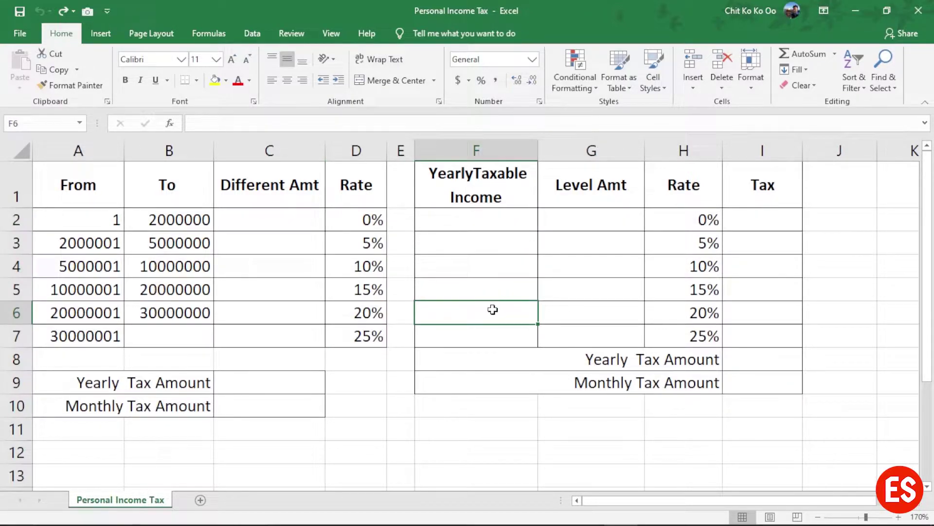
click(570, 238)
click(258, 221)
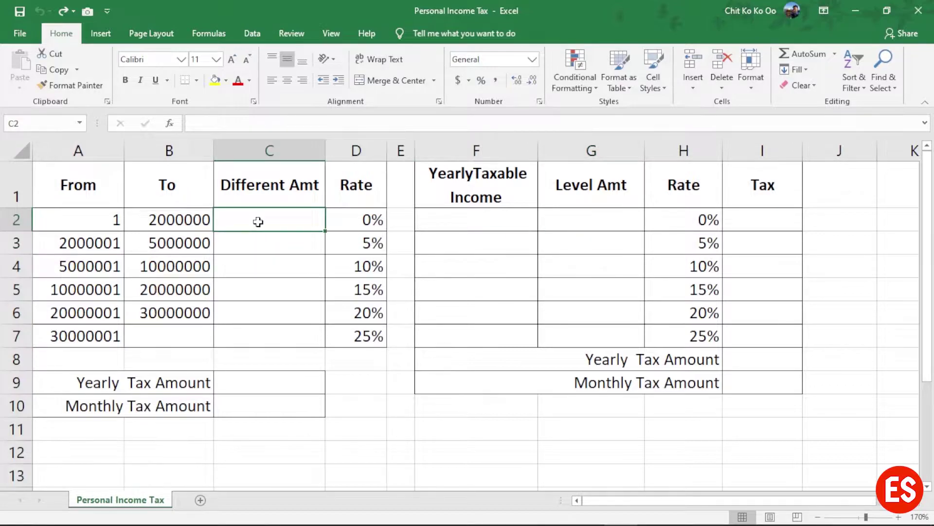
click(265, 289)
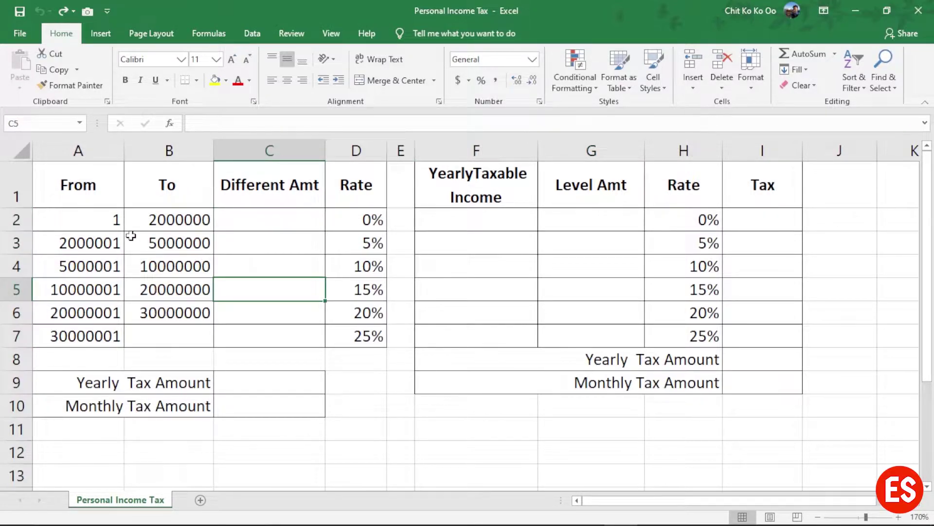
- Compare each bracket's From and To limits with its Different Amt cell
click(89, 223)
click(179, 222)
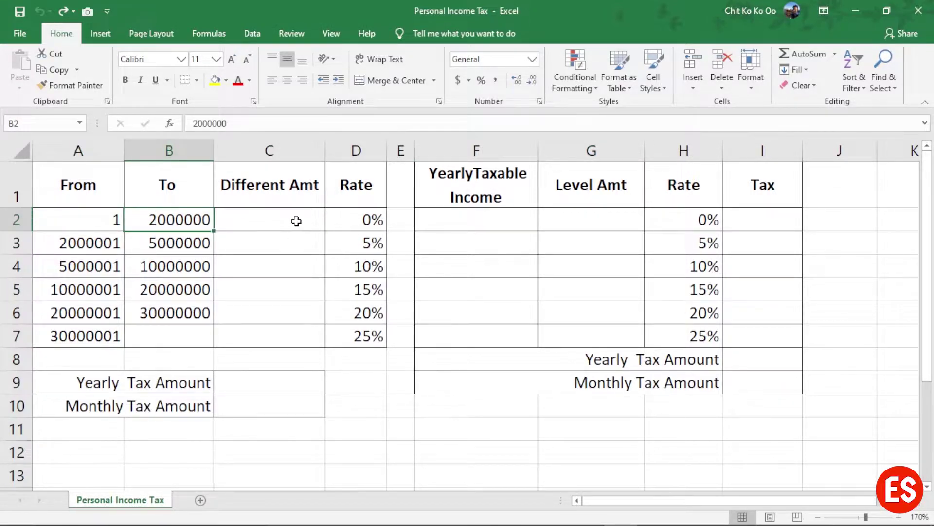
click(277, 221)
click(88, 253)
click(175, 249)
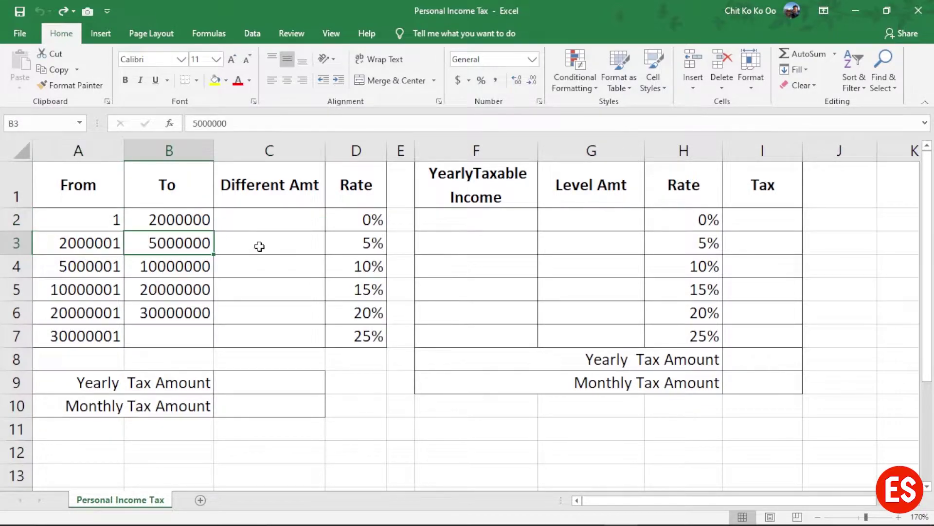
click(259, 246)
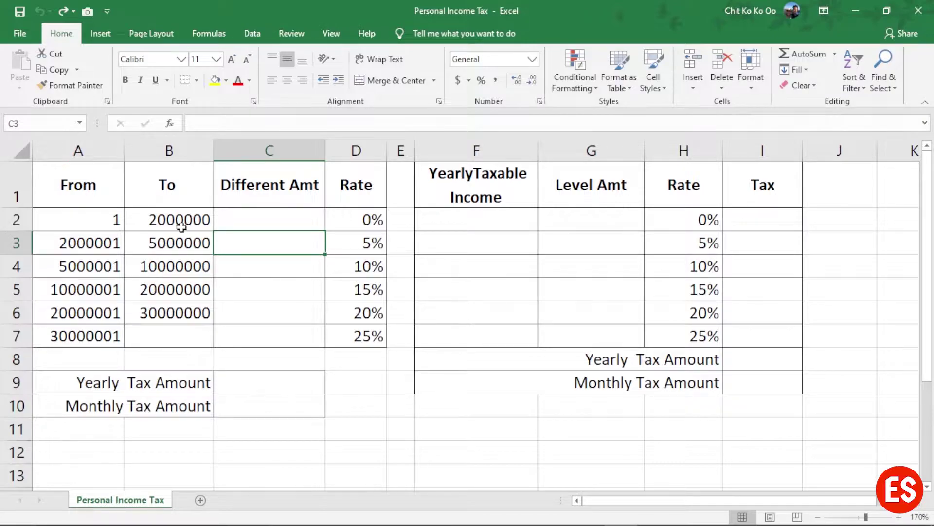
click(113, 220)
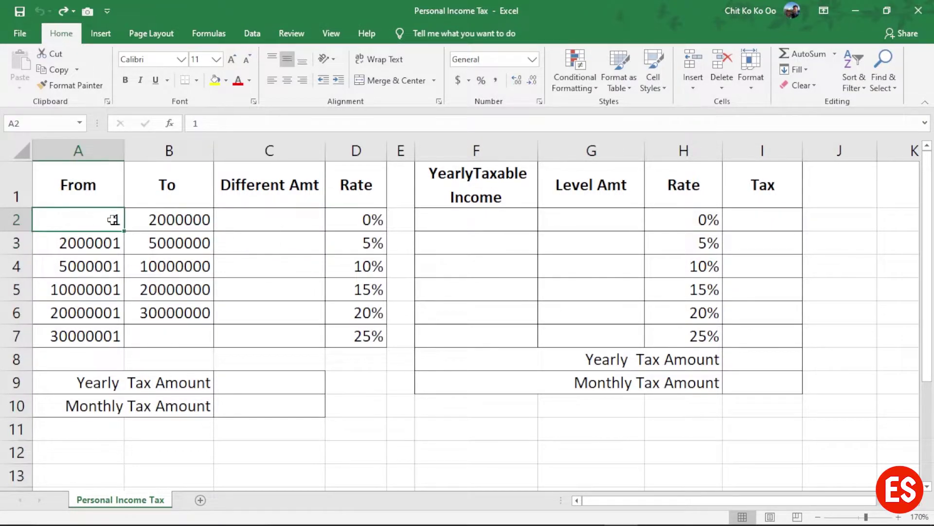
click(181, 220)
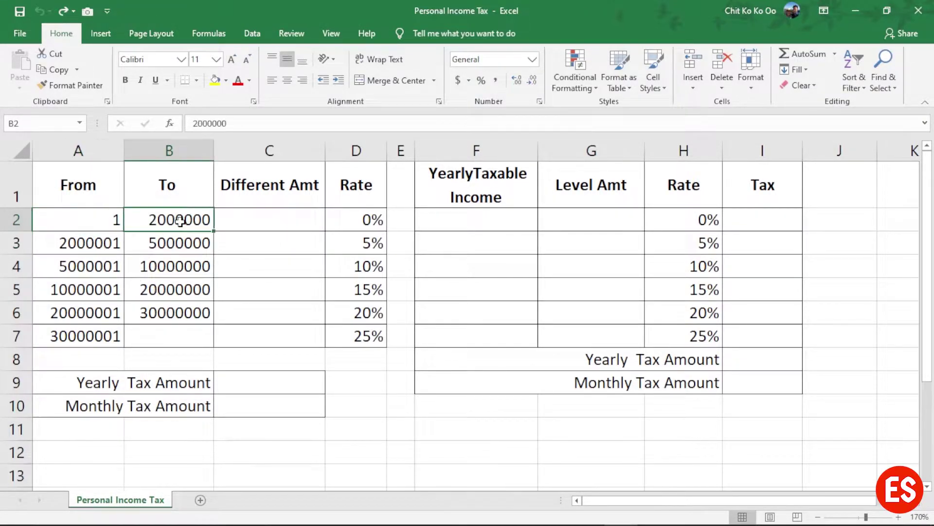
click(269, 220)
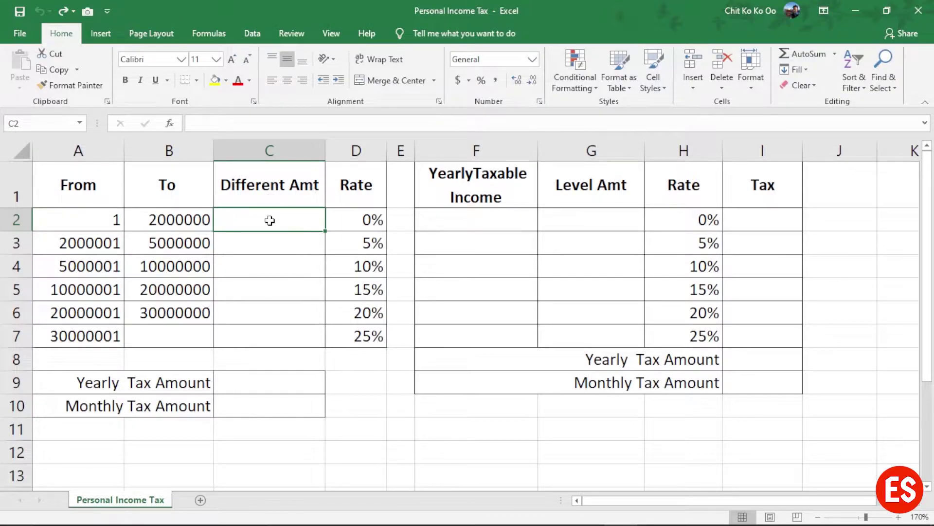
click(246, 281)
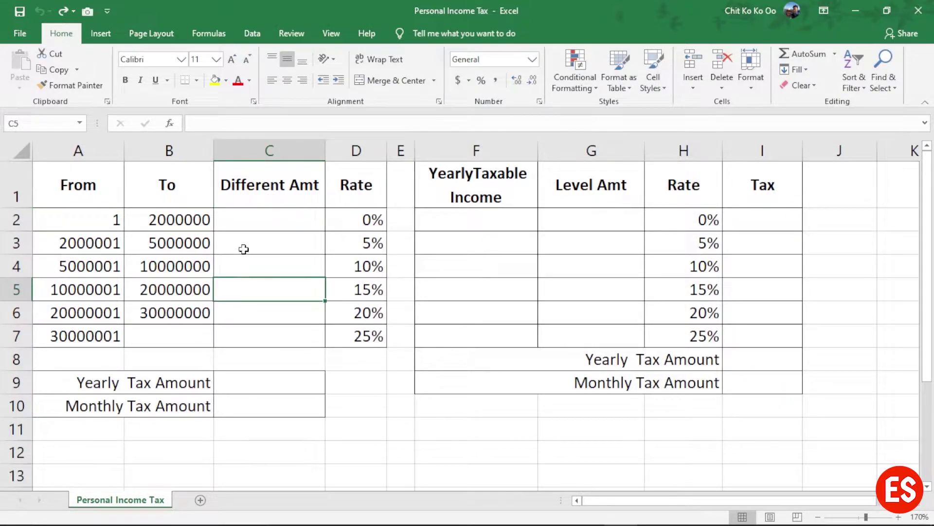
click(190, 217)
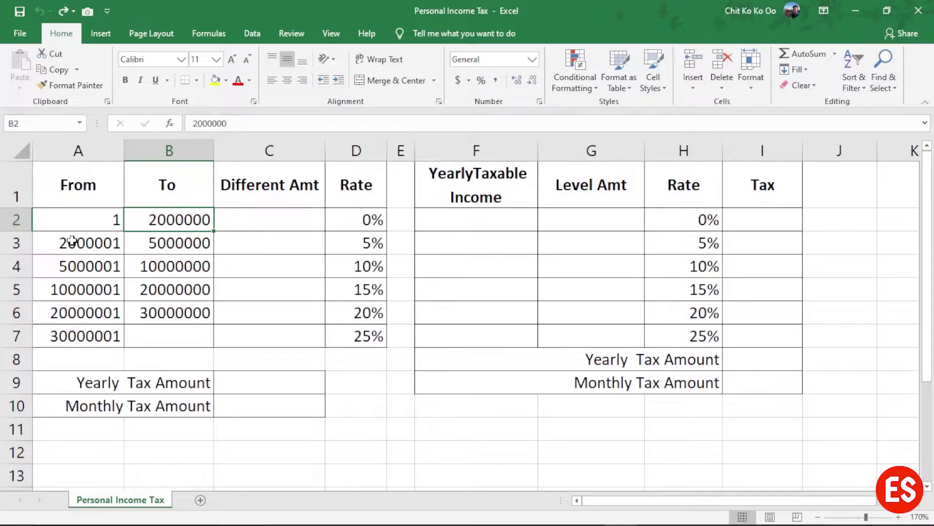
- Insert an empty row 2 above the bracket data
right_click(24, 223)
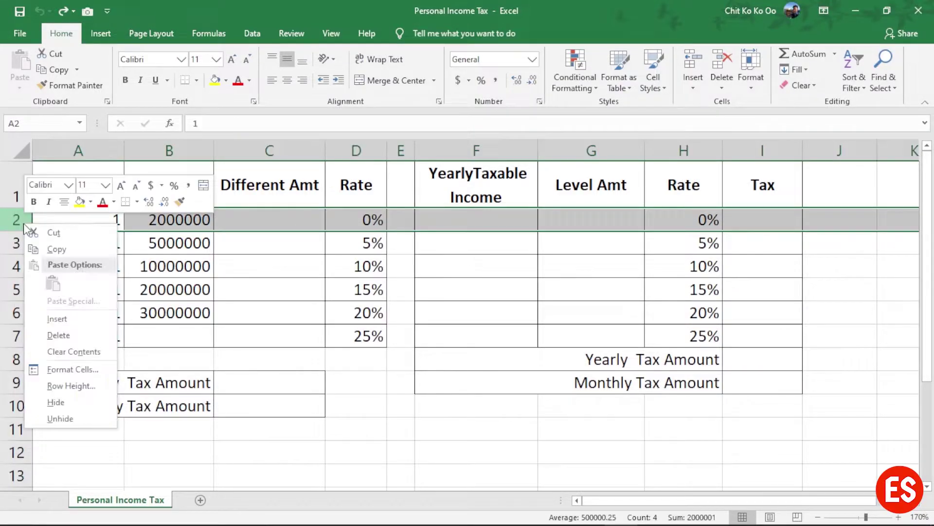
click(84, 320)
click(201, 222)
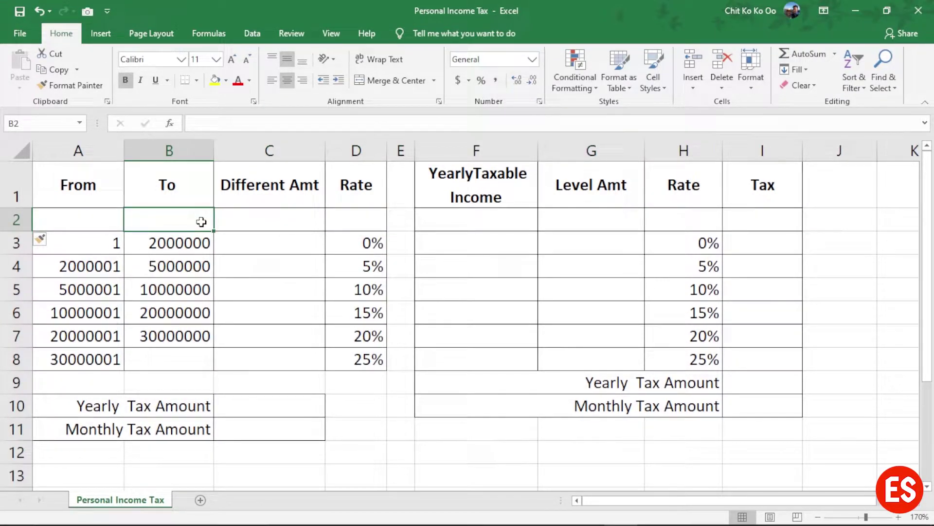
key(Return)
click(303, 300)
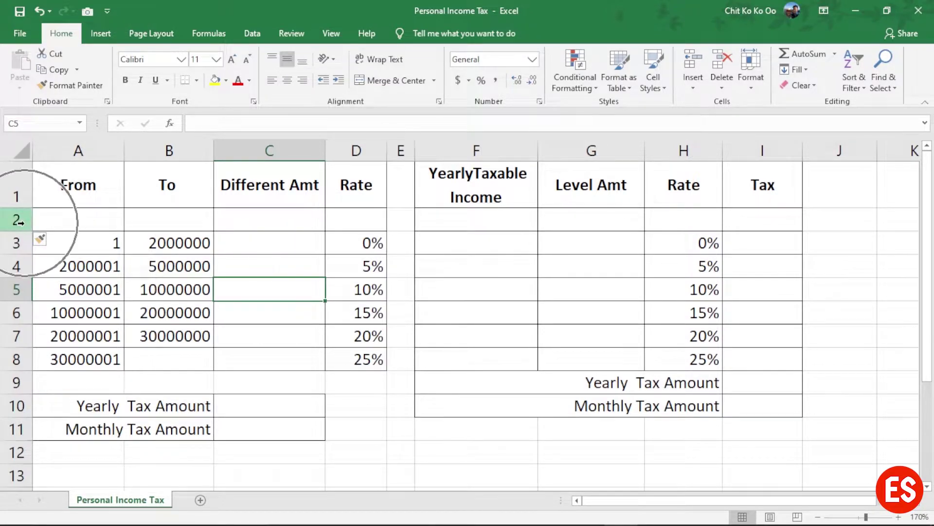
click(348, 271)
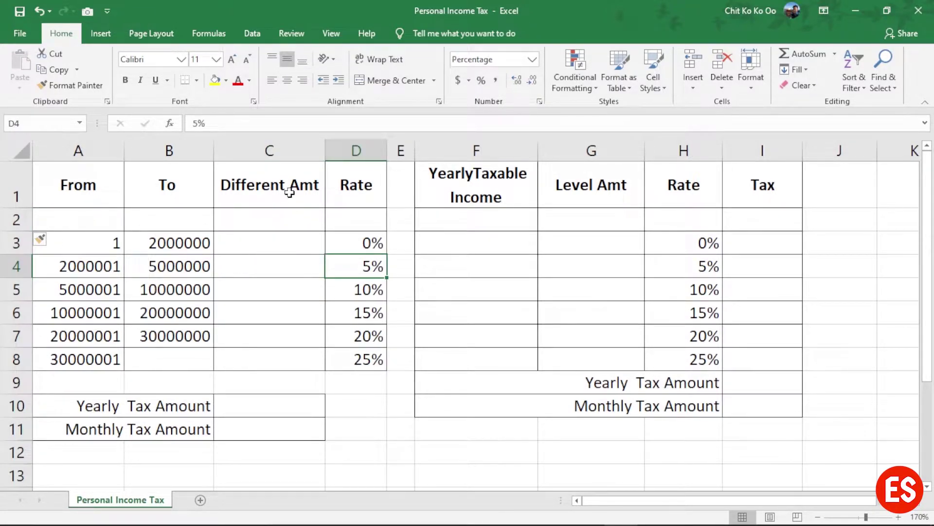
- Enter the first bracket width as its To value minus the empty cell above
click(277, 242)
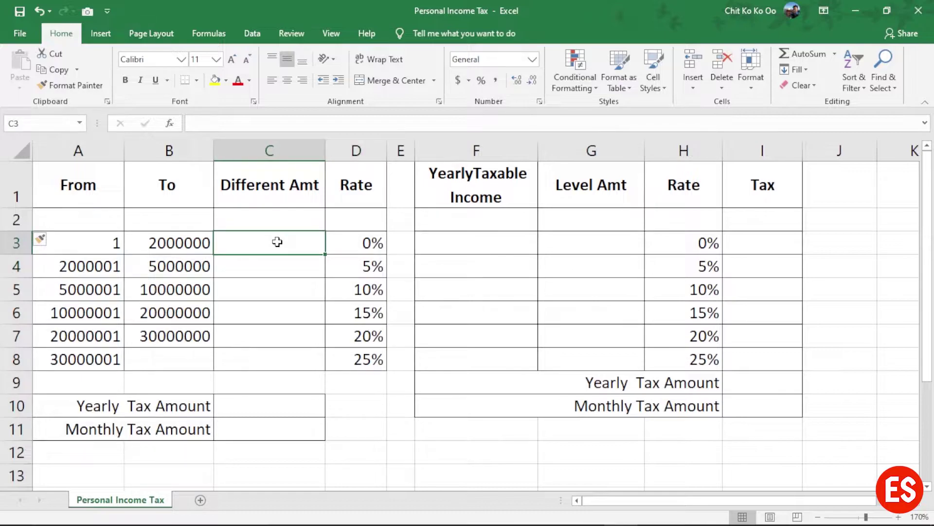
text(=)
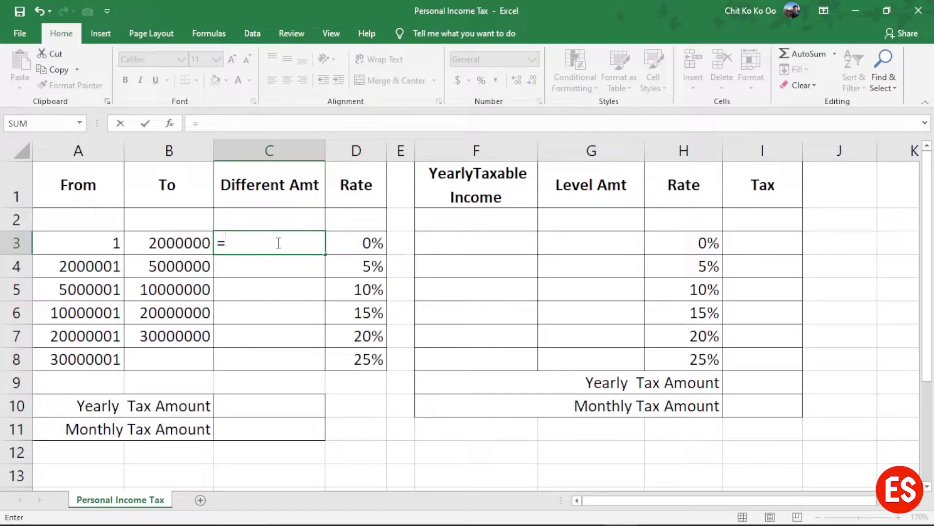
click(172, 245)
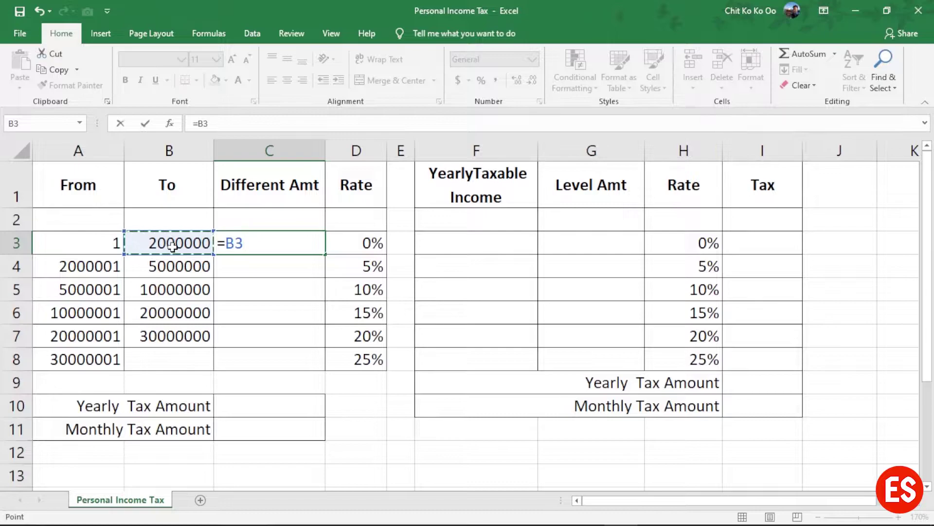
text(-)
click(168, 218)
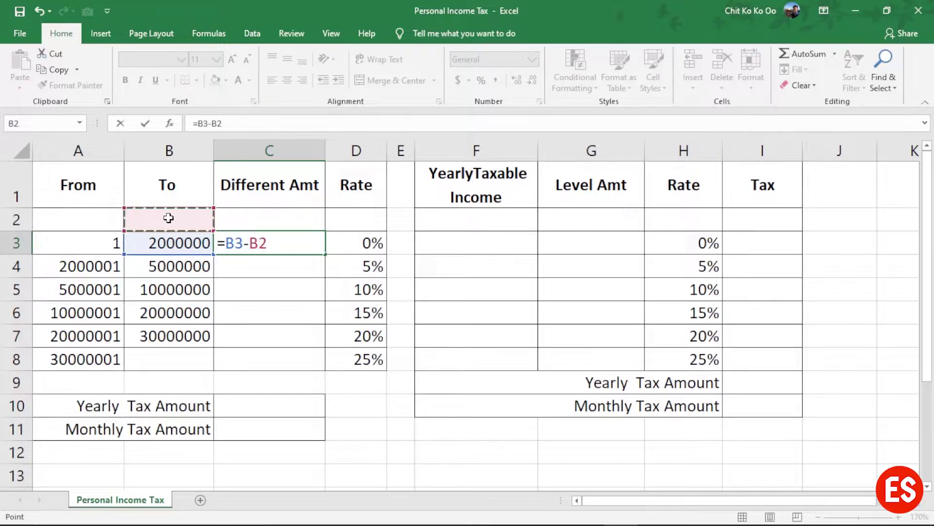
key(Return)
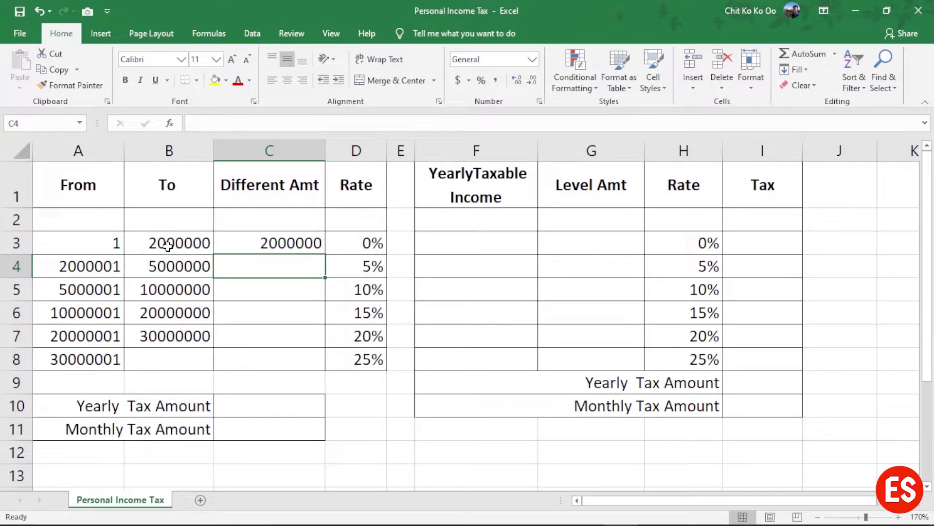
- Check the first bracket's limits against its new difference formula
click(164, 219)
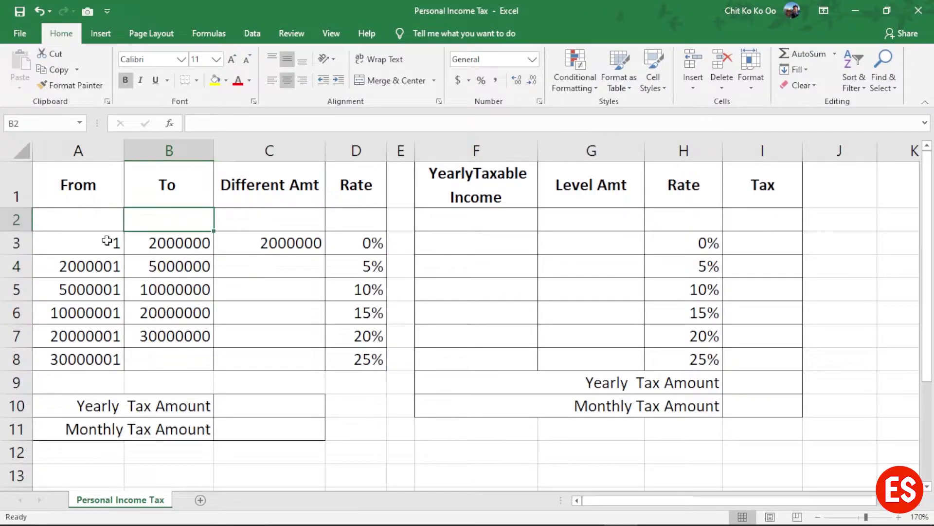
click(108, 241)
click(169, 221)
click(185, 243)
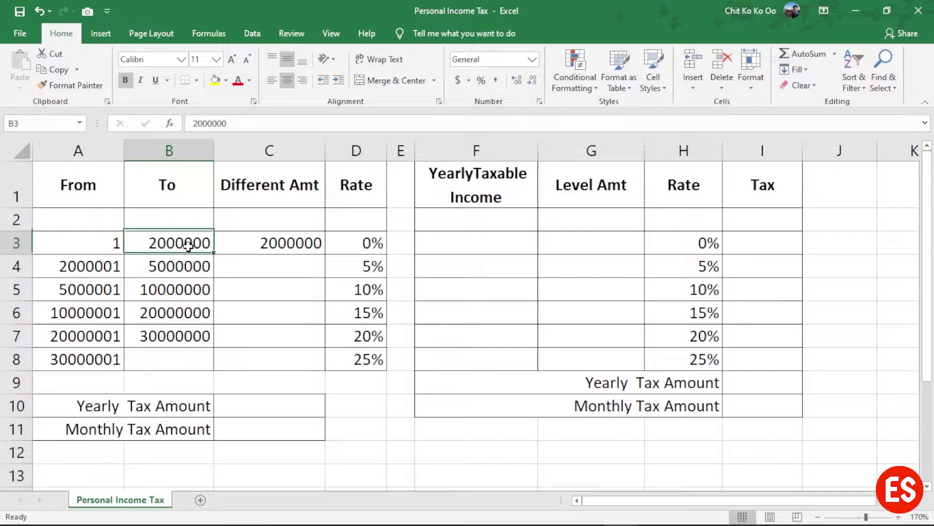
click(301, 242)
click(301, 242)
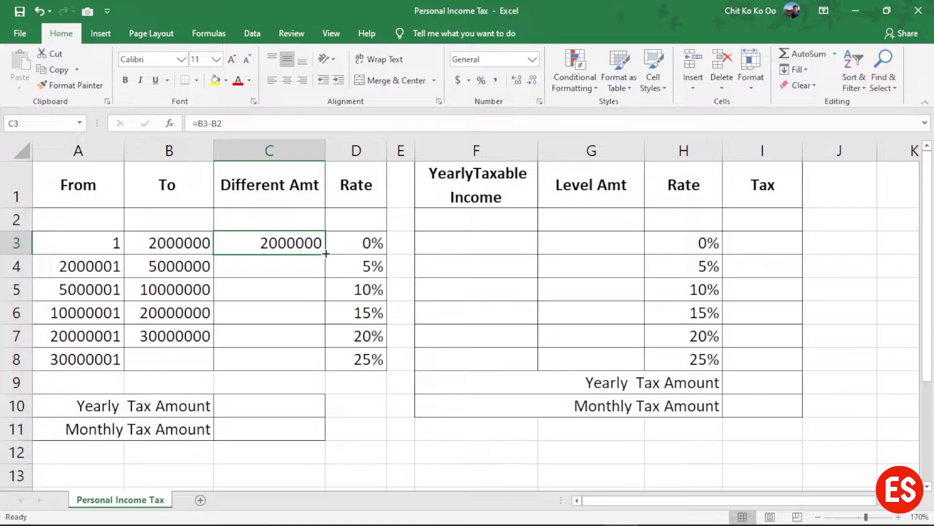
- Fill the difference formula down to row 8 and clear row 8's negative result
drag(325, 253, 323, 367)
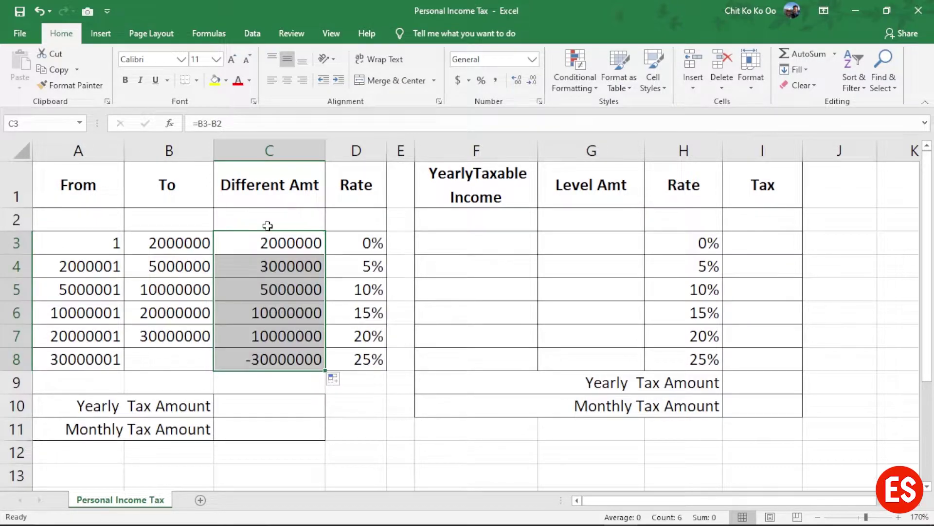
click(289, 252)
click(266, 363)
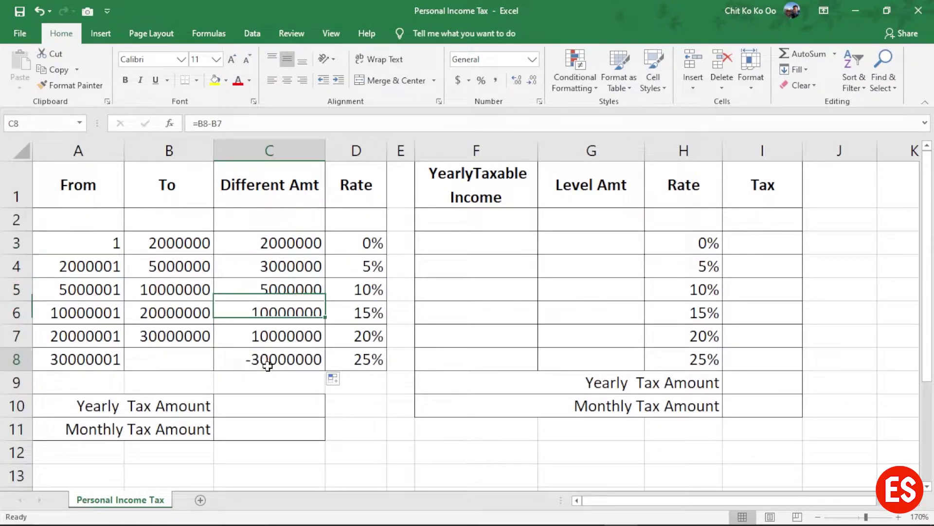
key(Delete)
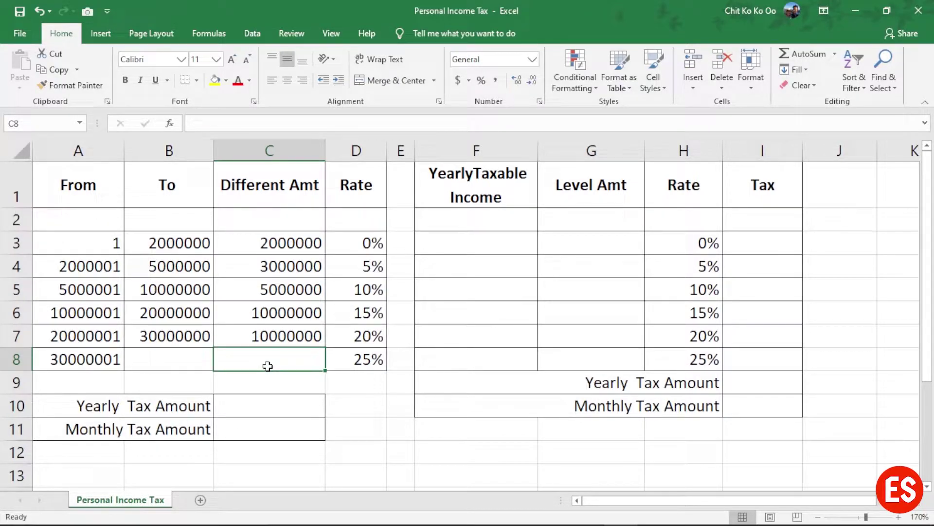
- Review the bracket-width formulas and select them to see their total
click(288, 321)
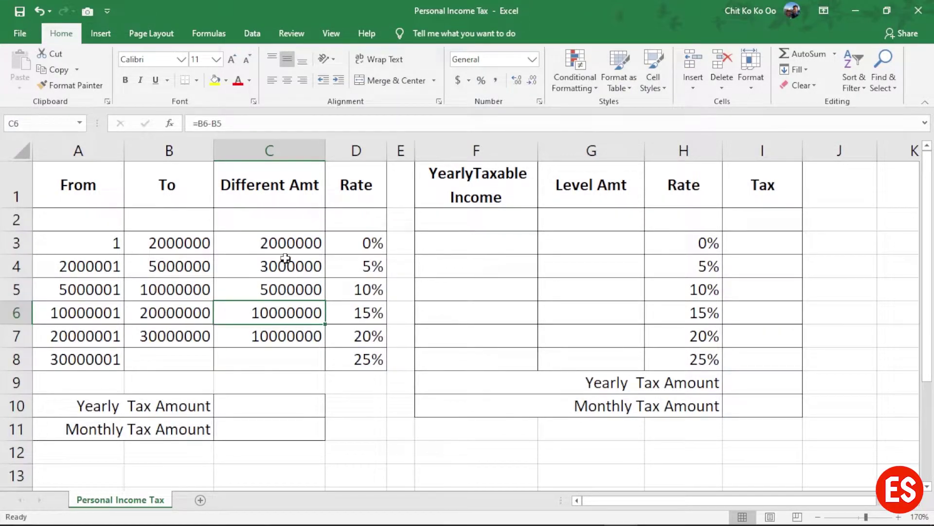
click(259, 242)
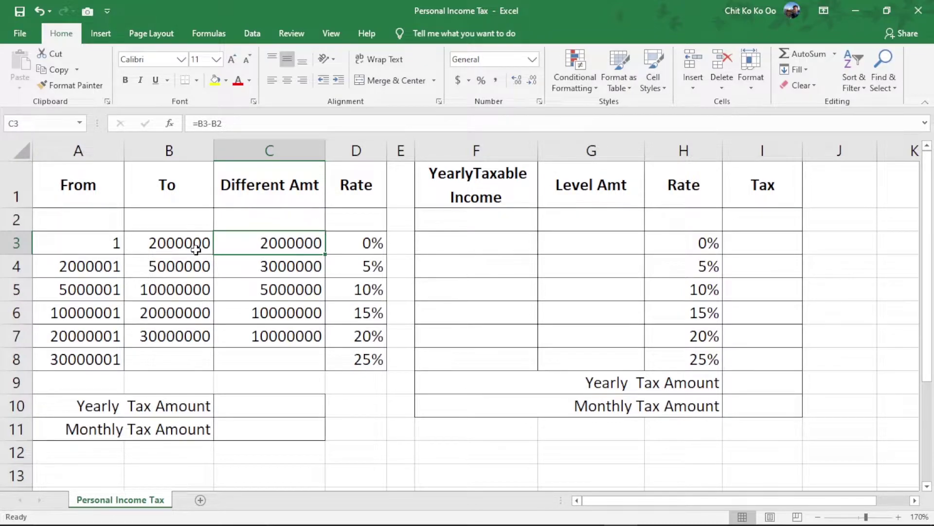
click(272, 264)
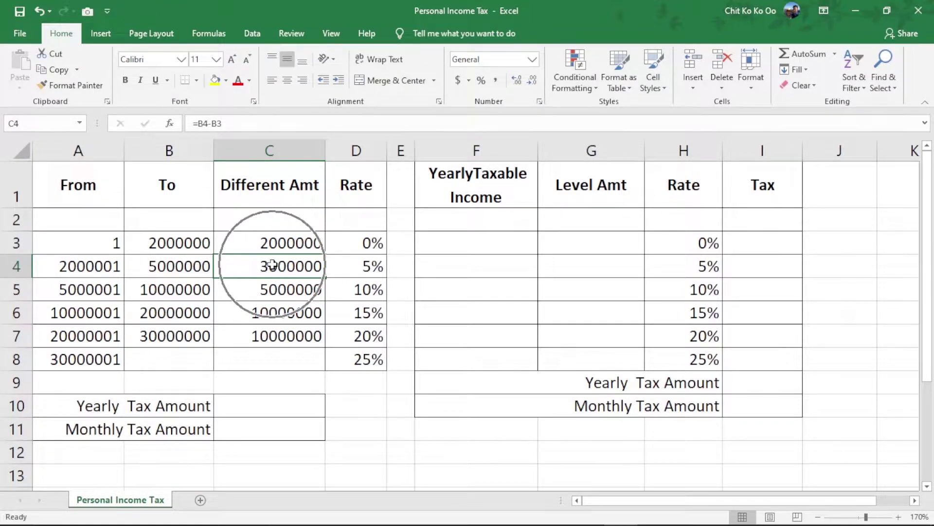
click(171, 289)
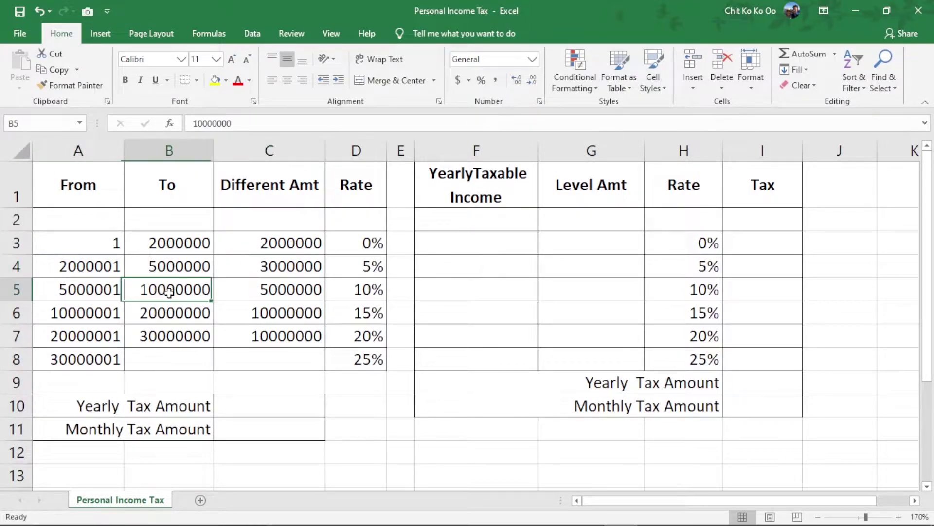
click(266, 290)
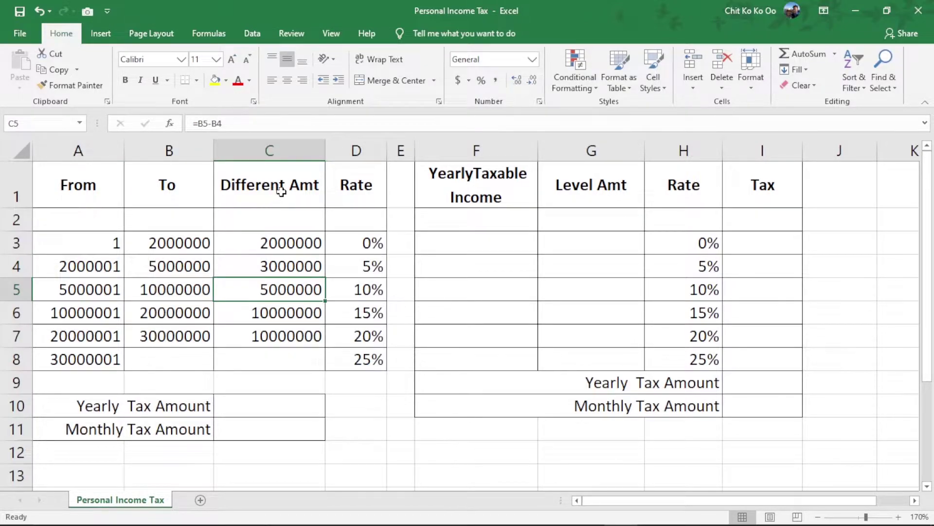
drag(282, 240, 283, 336)
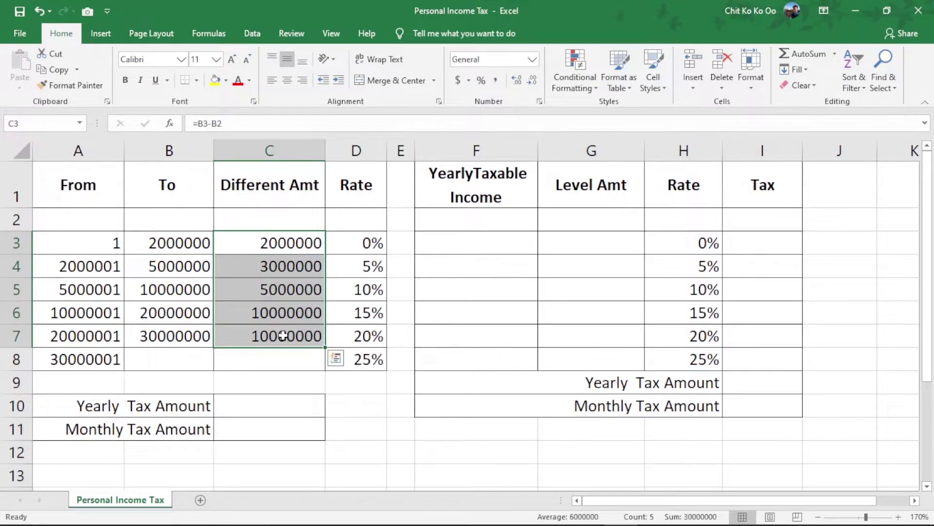
click(284, 313)
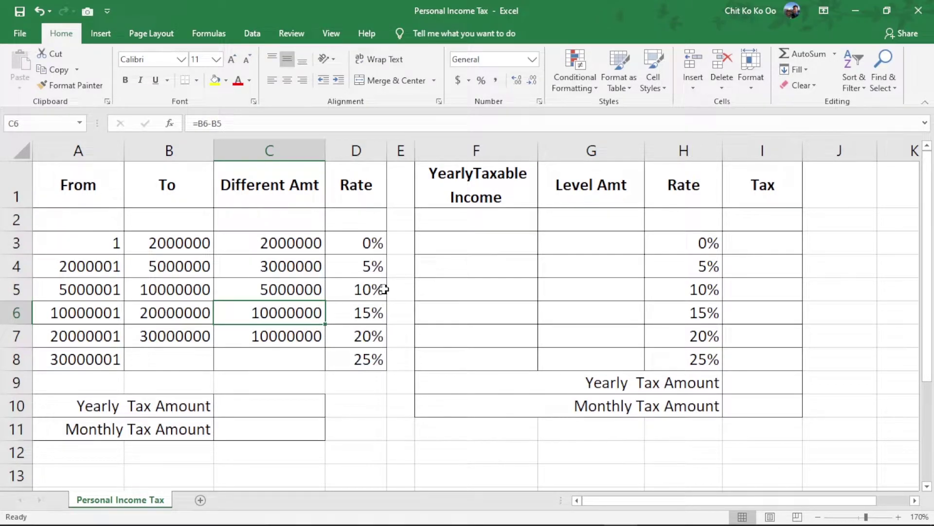
click(596, 227)
click(594, 284)
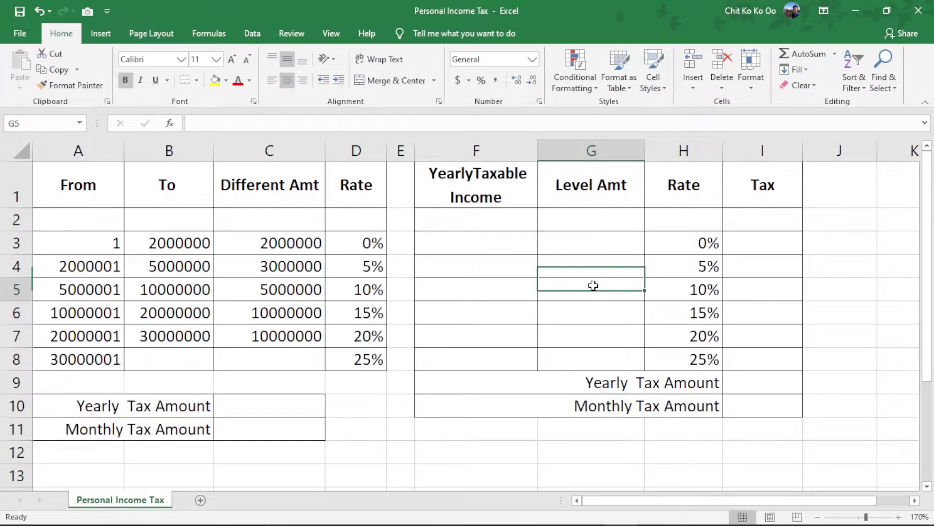
click(588, 320)
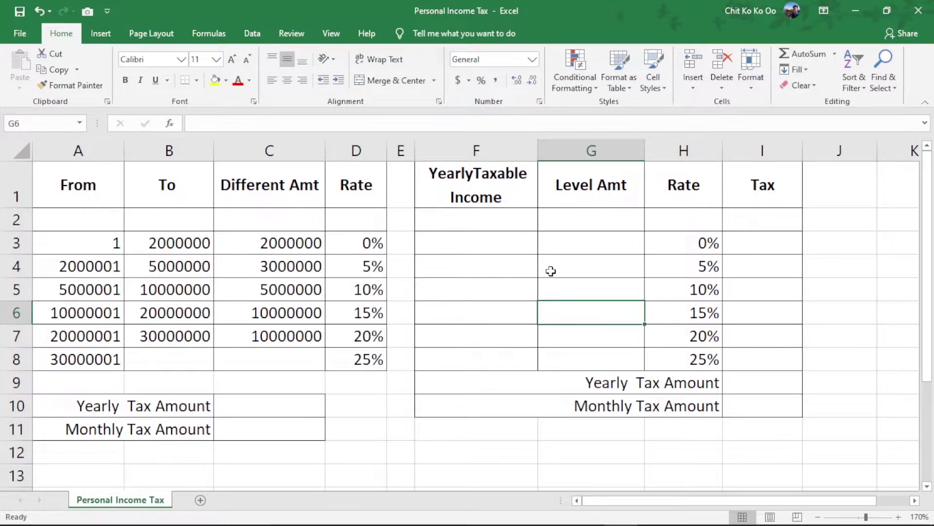
click(560, 254)
click(571, 287)
click(574, 337)
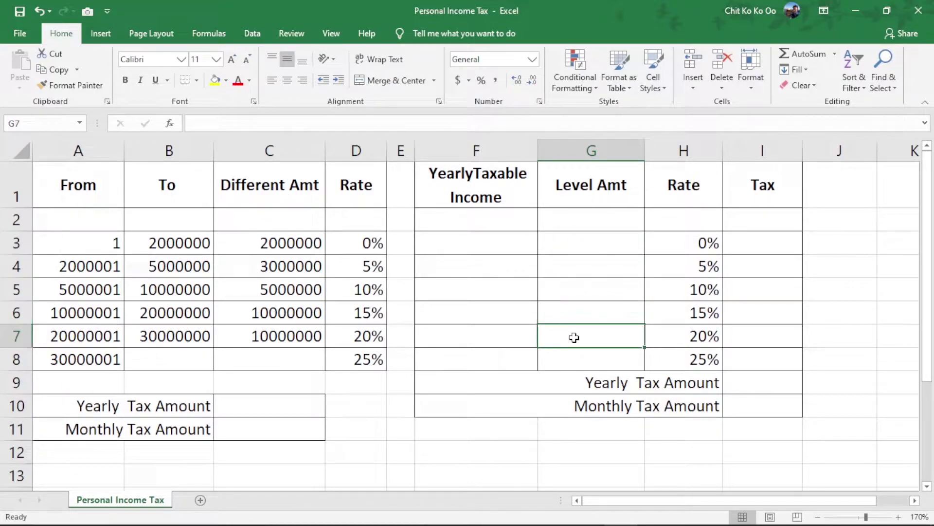
click(475, 241)
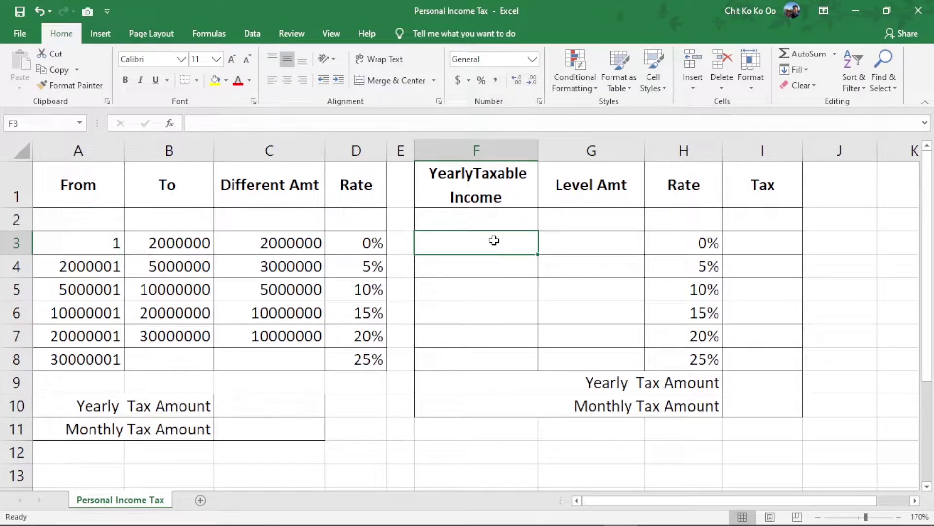
text(55)
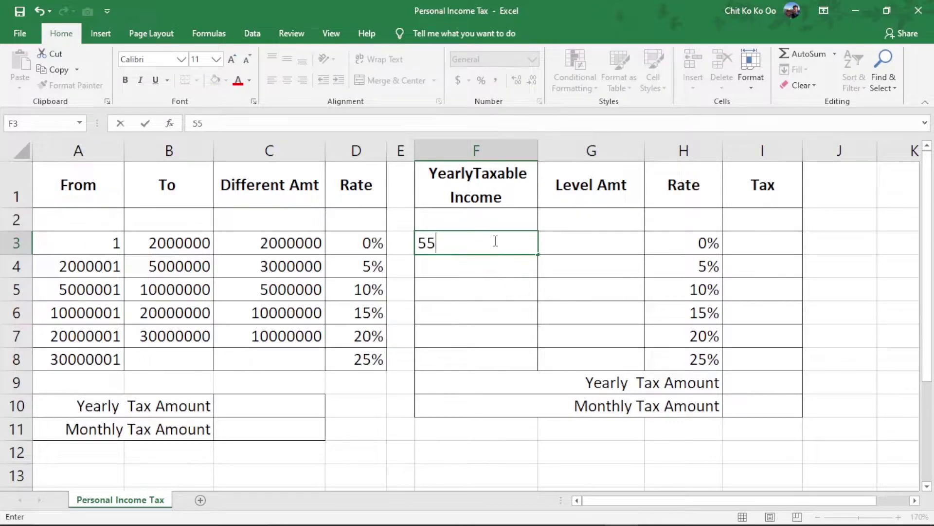
text(00000)
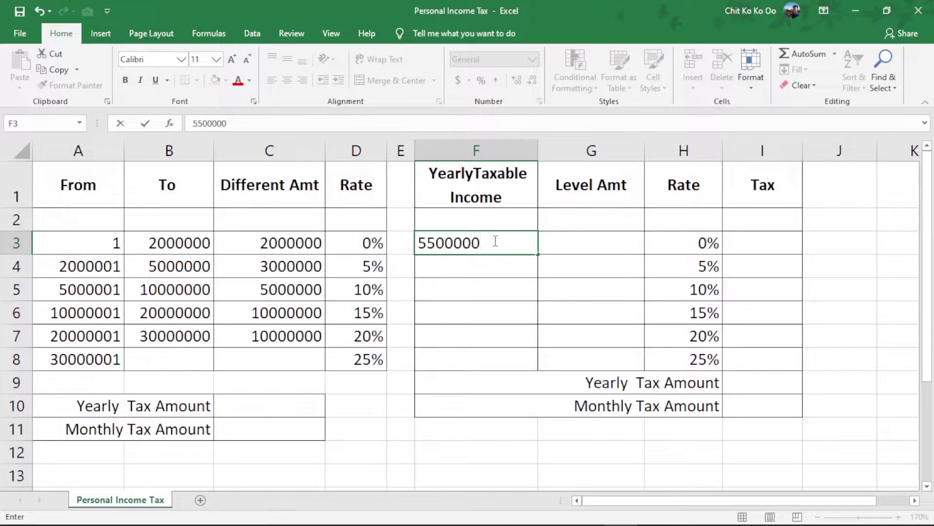
key(Return)
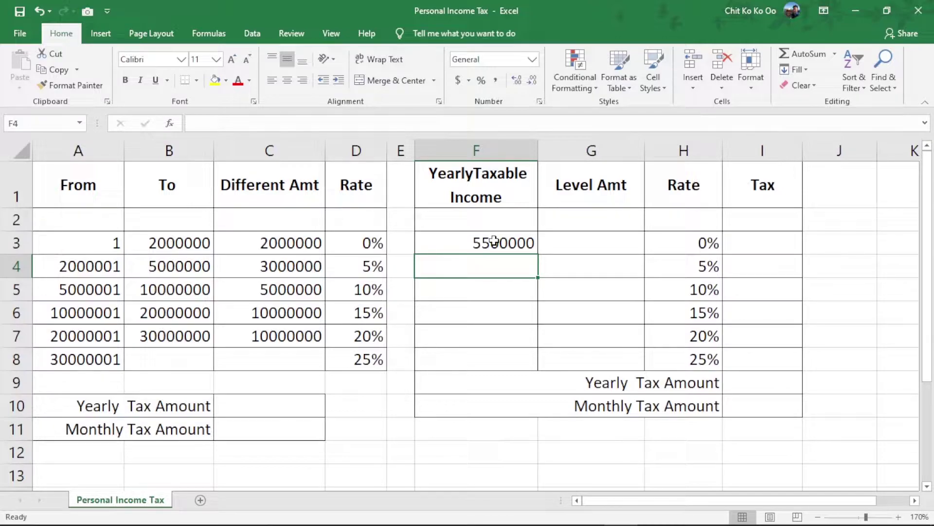
click(494, 241)
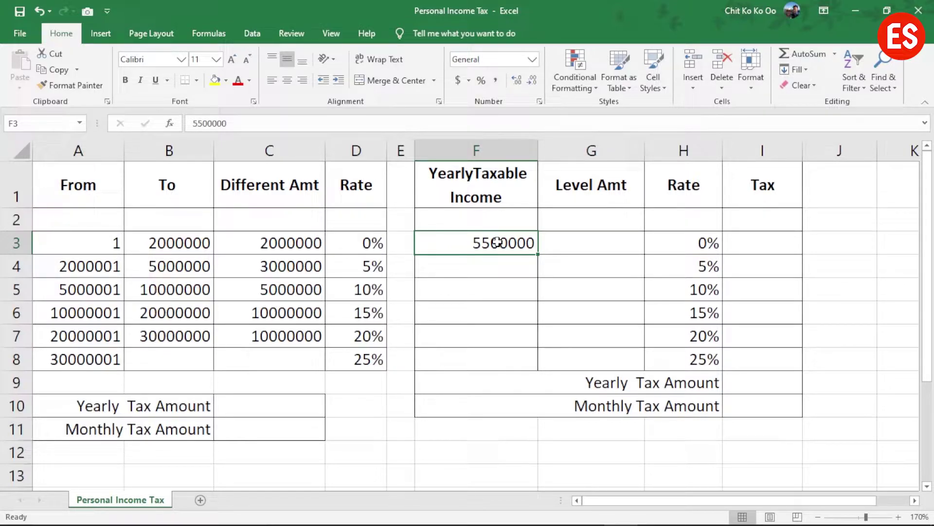
click(611, 237)
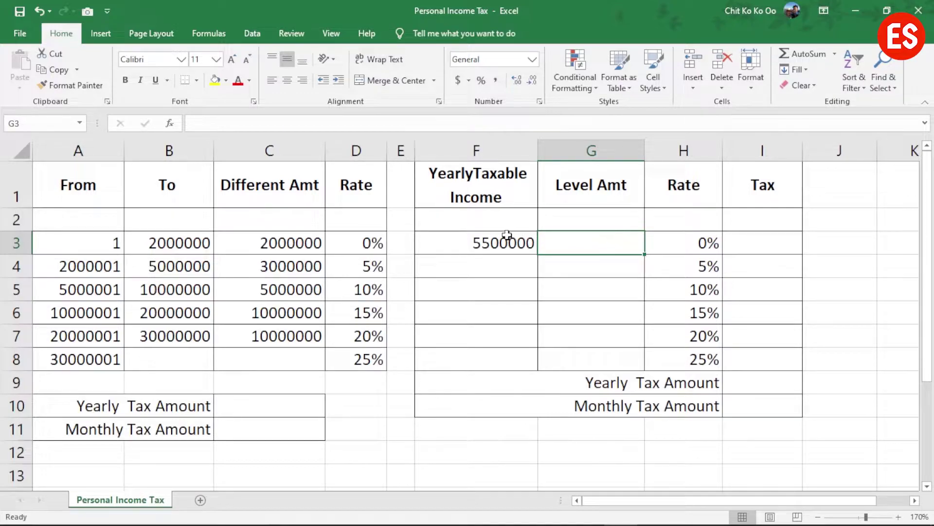
click(480, 242)
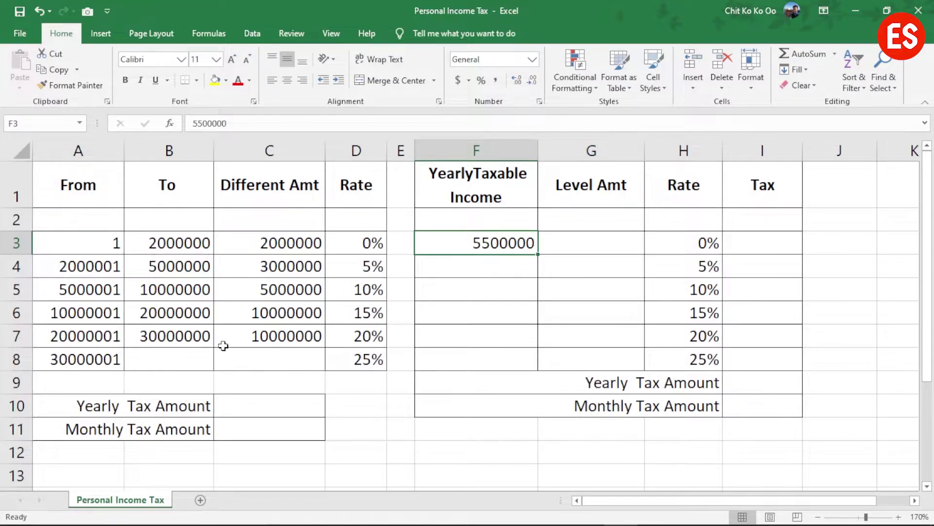
click(277, 243)
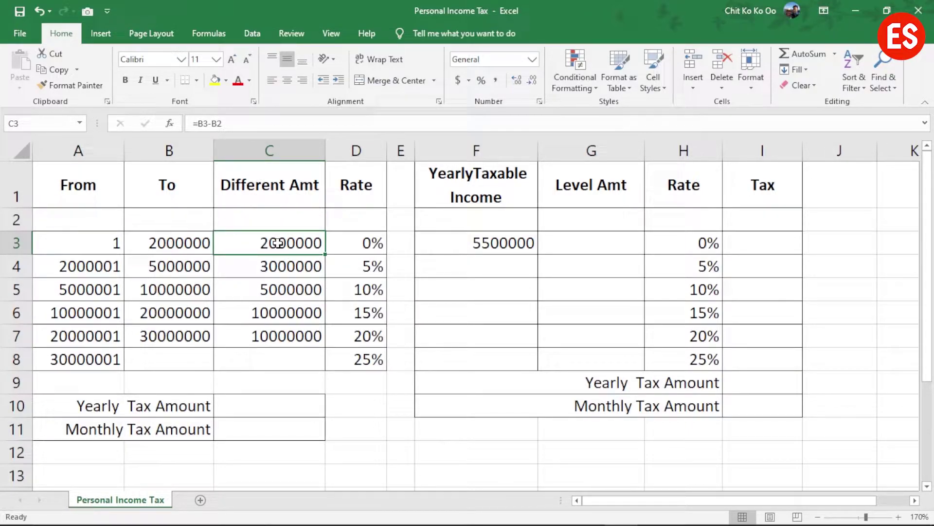
click(594, 248)
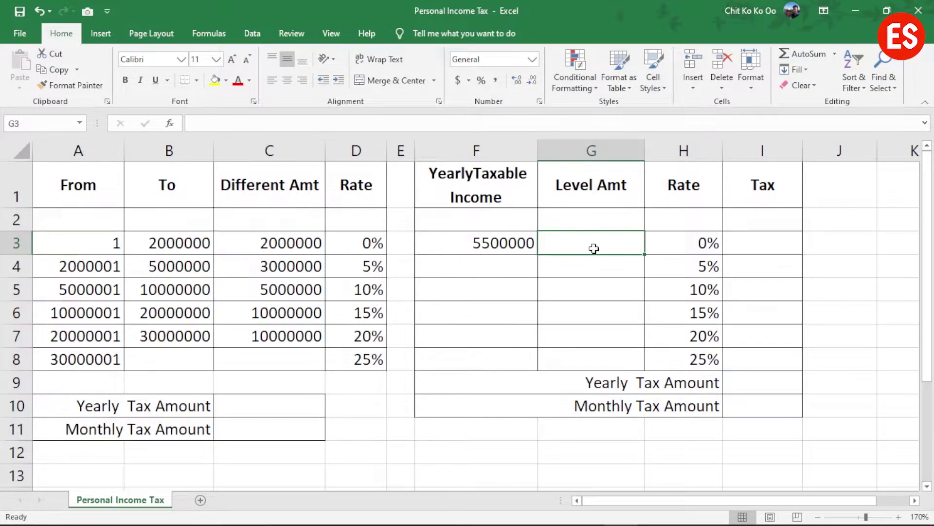
click(620, 243)
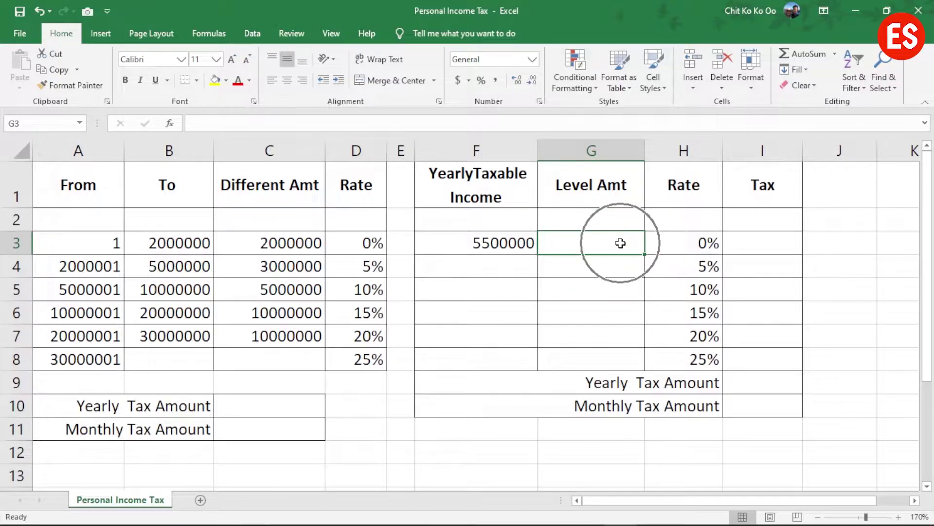
click(680, 243)
click(763, 238)
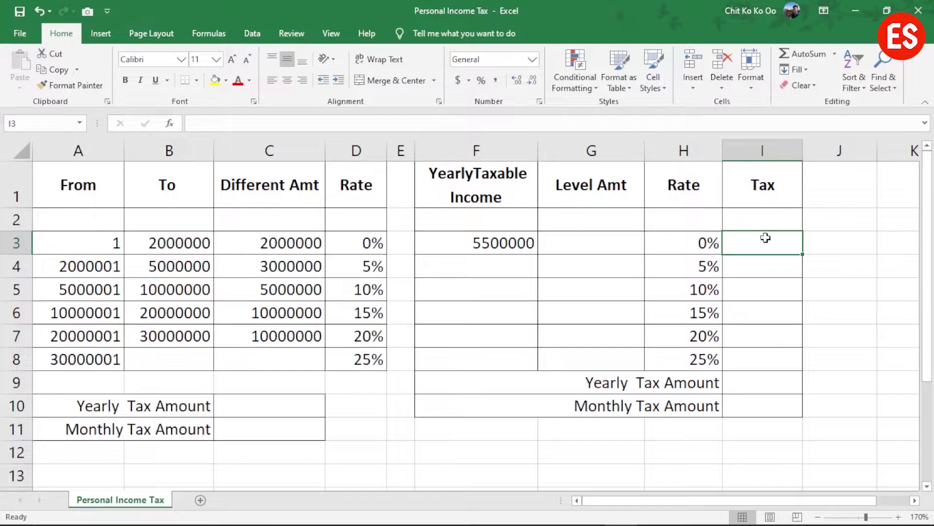
click(588, 262)
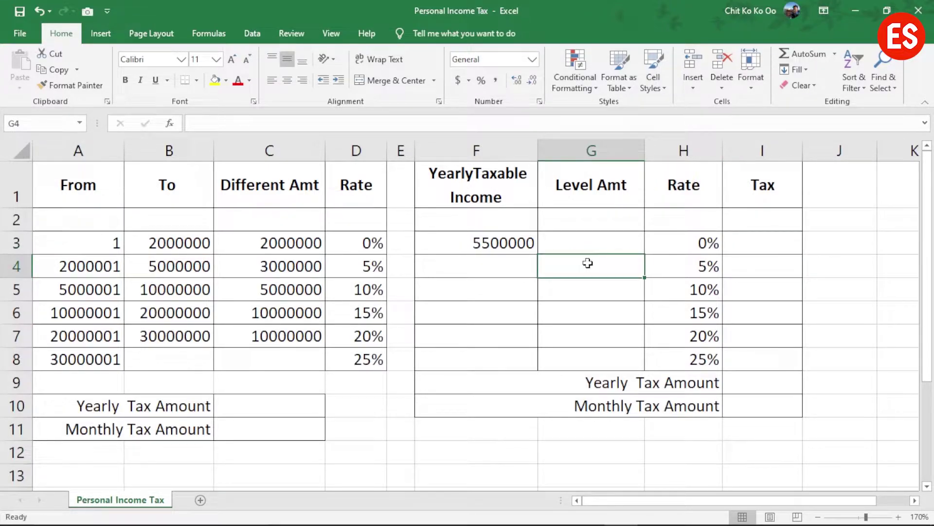
click(682, 263)
click(794, 264)
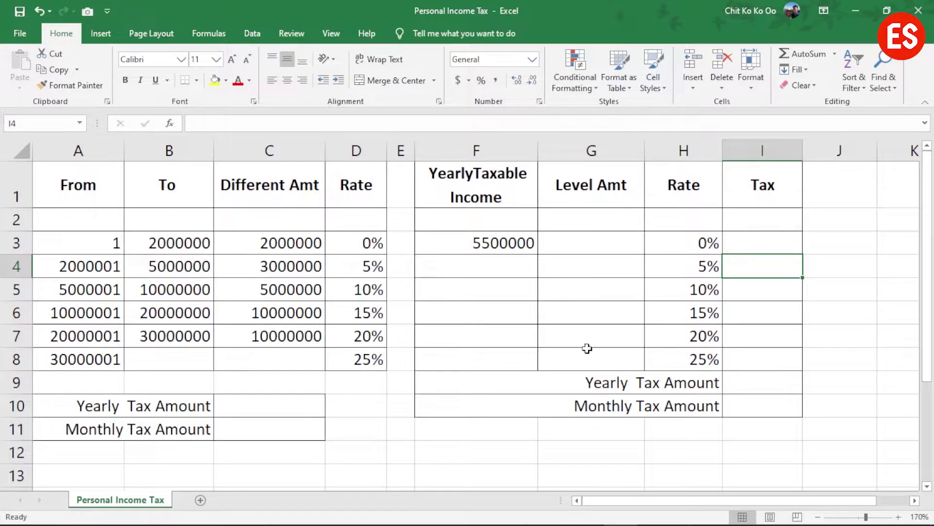
click(555, 237)
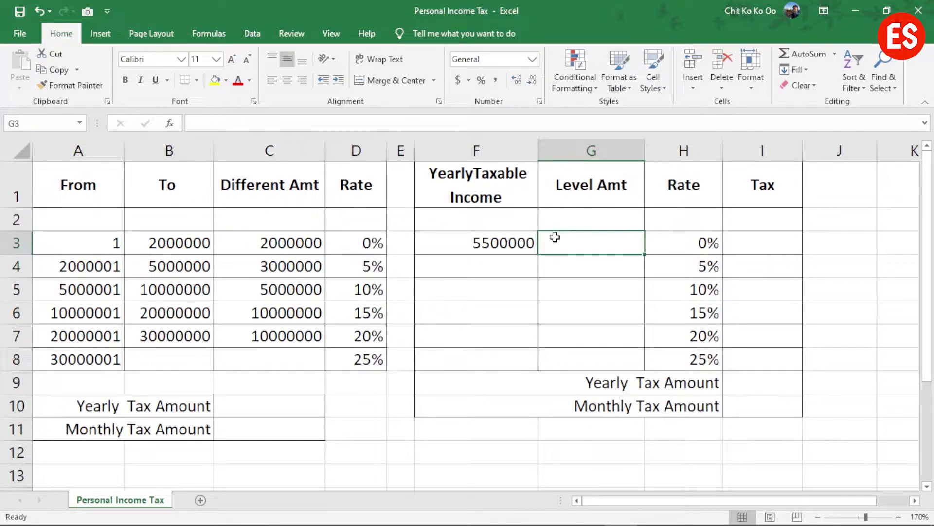
- Enter =IF(F3>C3,C3,F3) in G3 so the first Level Amt shows 2000000
text(=if)
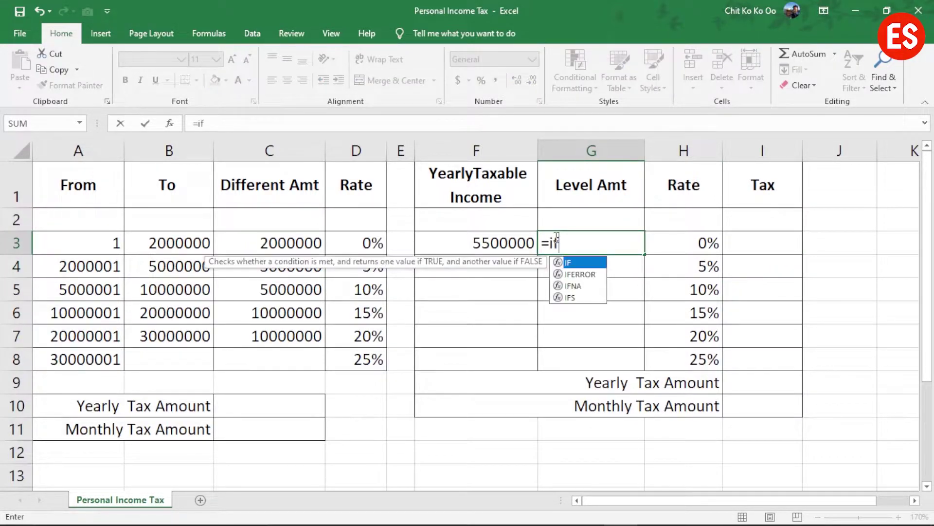
key(Tab)
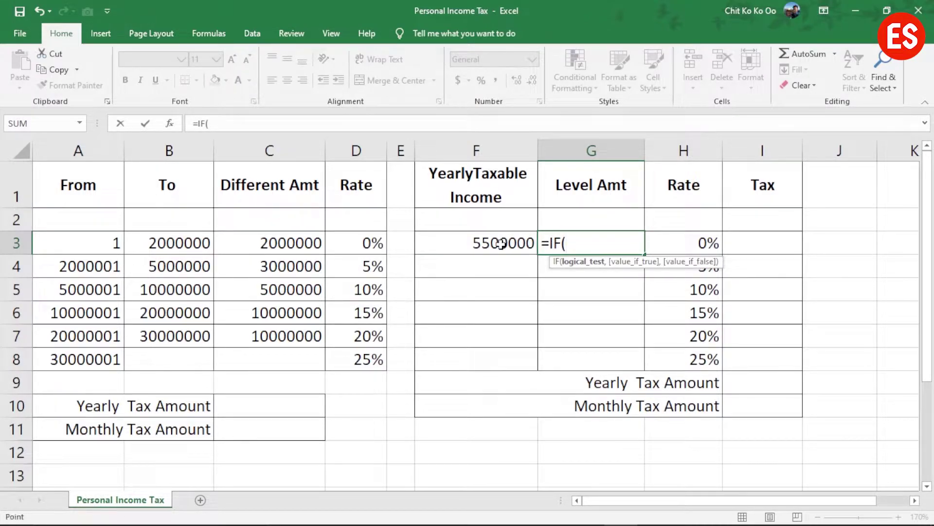
click(502, 244)
text(>)
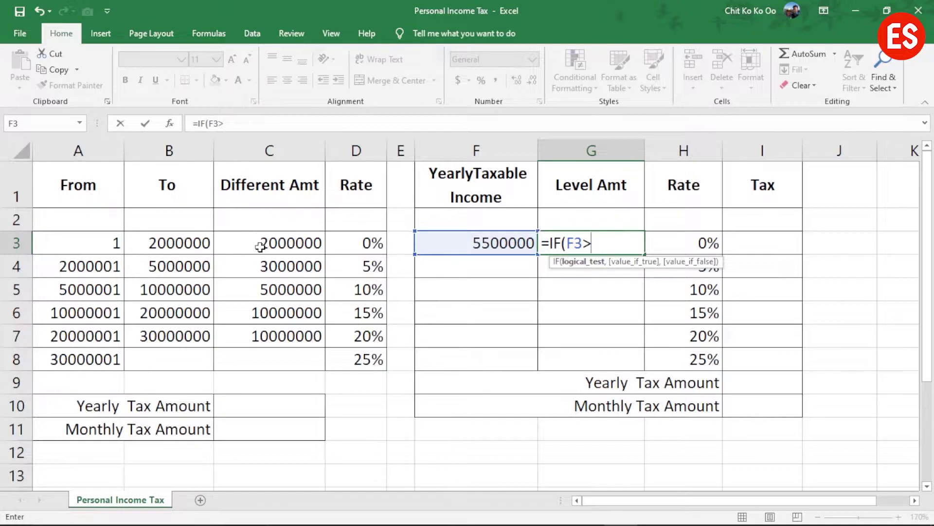
key(ctrl)
click(260, 246)
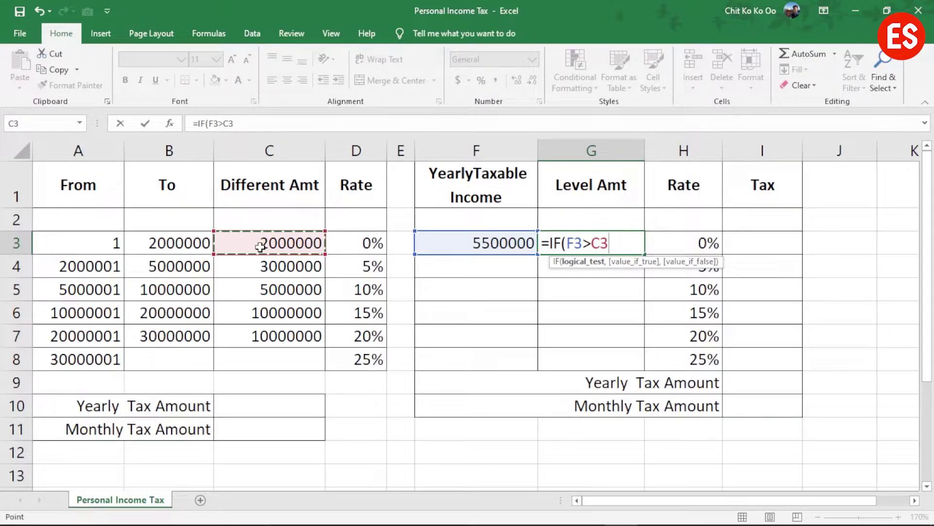
text(,)
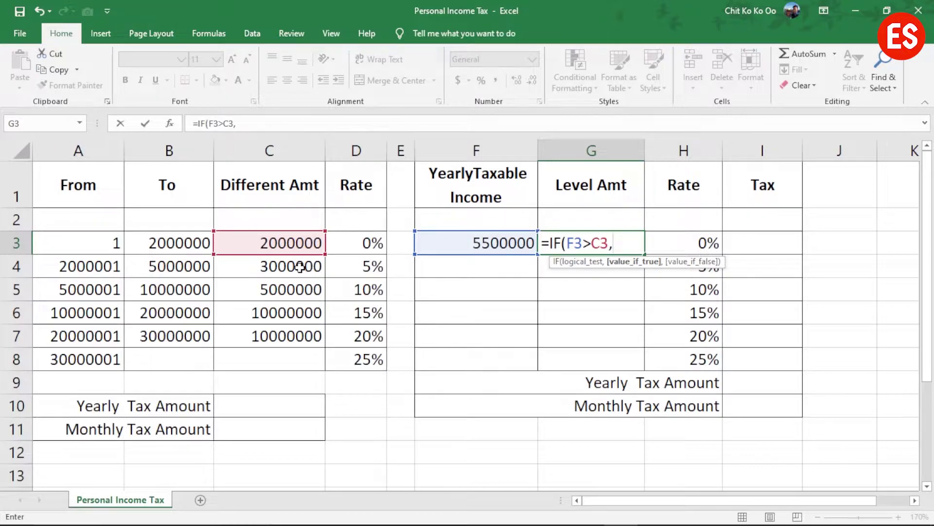
click(251, 244)
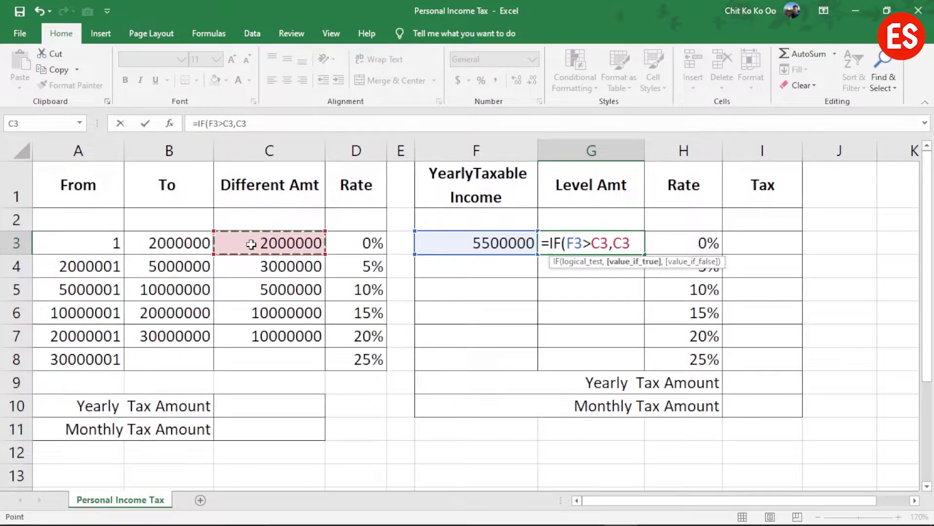
text(,)
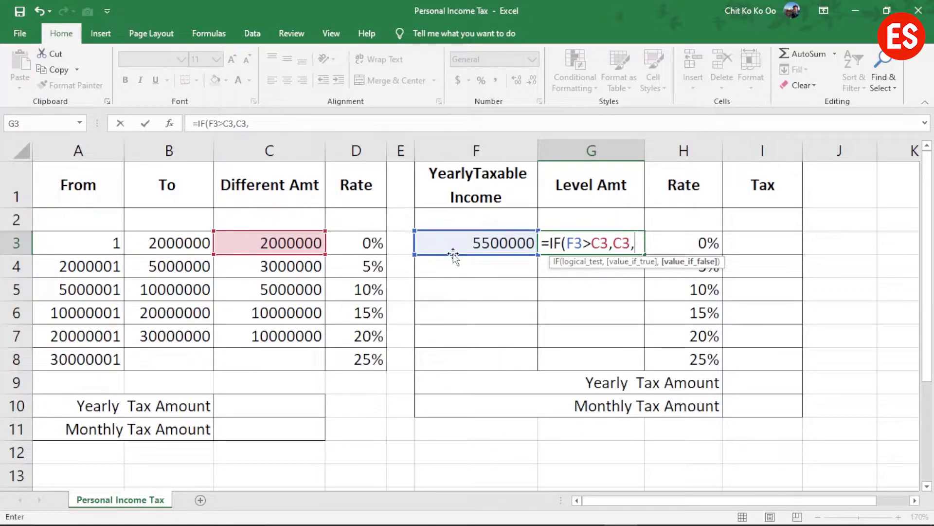
click(477, 243)
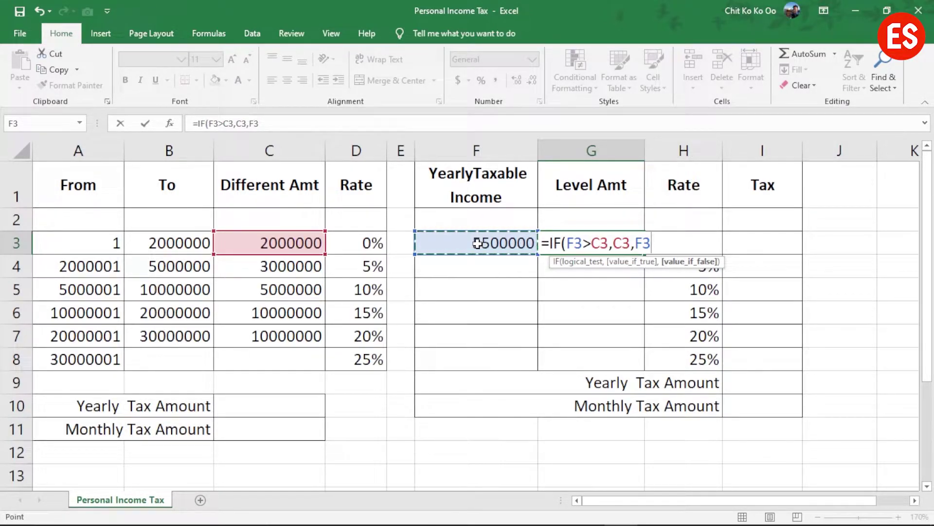
text())
key(Return)
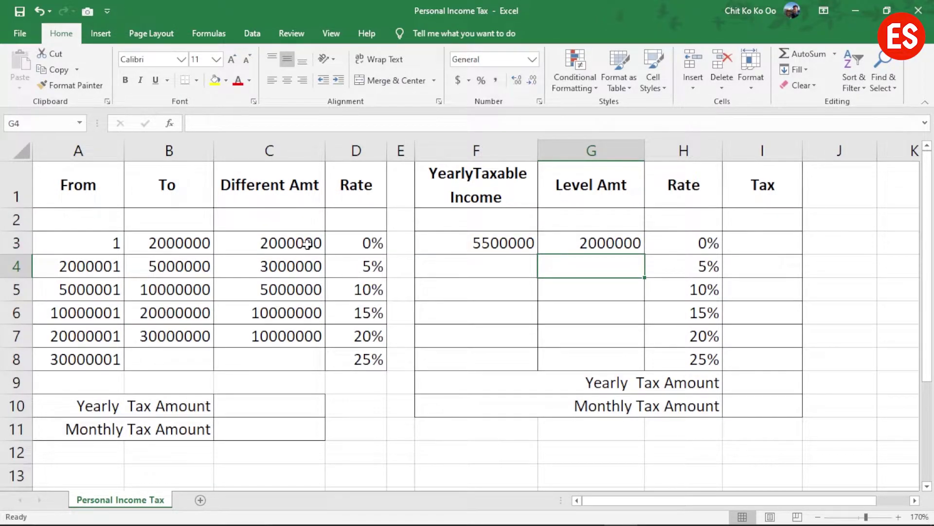
- Review the C3 bracket size, the new G3 formula and the first Tax cell
click(275, 247)
click(595, 247)
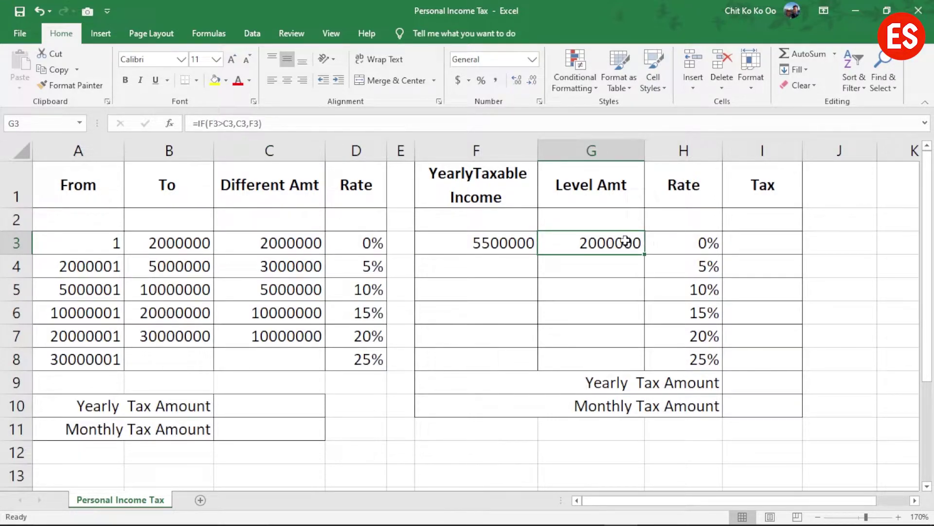
click(682, 240)
click(761, 237)
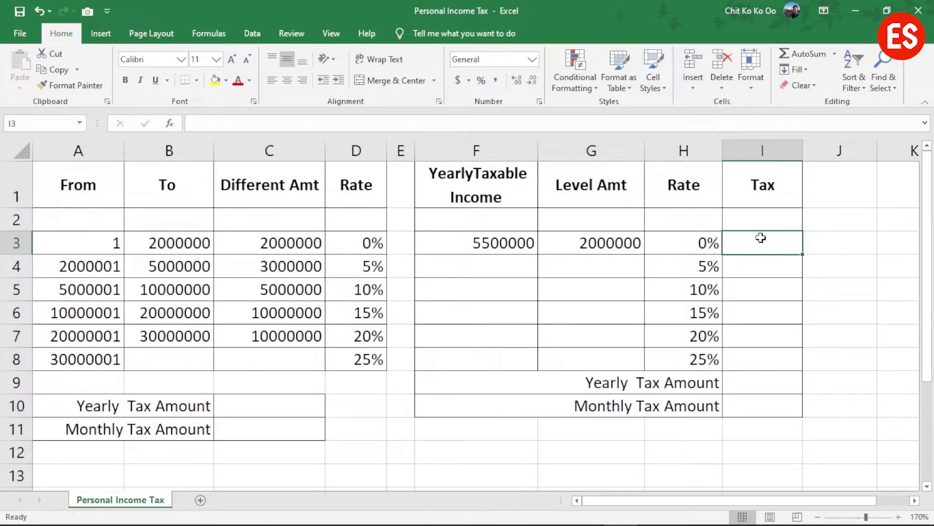
click(484, 245)
click(614, 246)
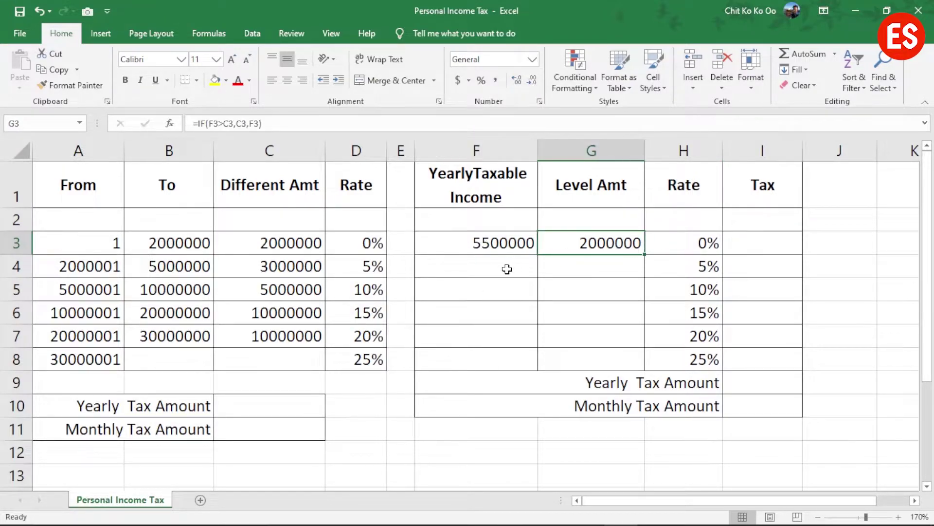
click(506, 269)
- Enter =F3-G3 in F4 to get the remaining income of 3500000
text(=)
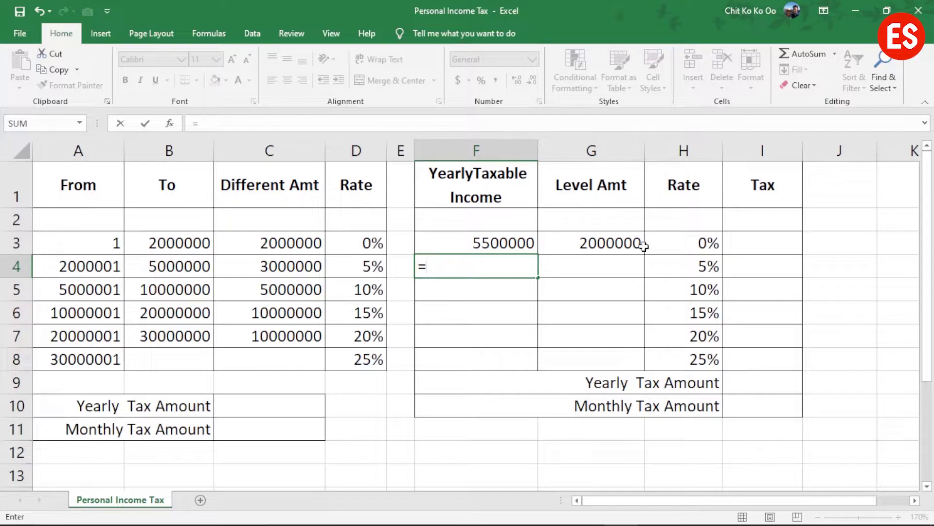
click(464, 239)
text(-)
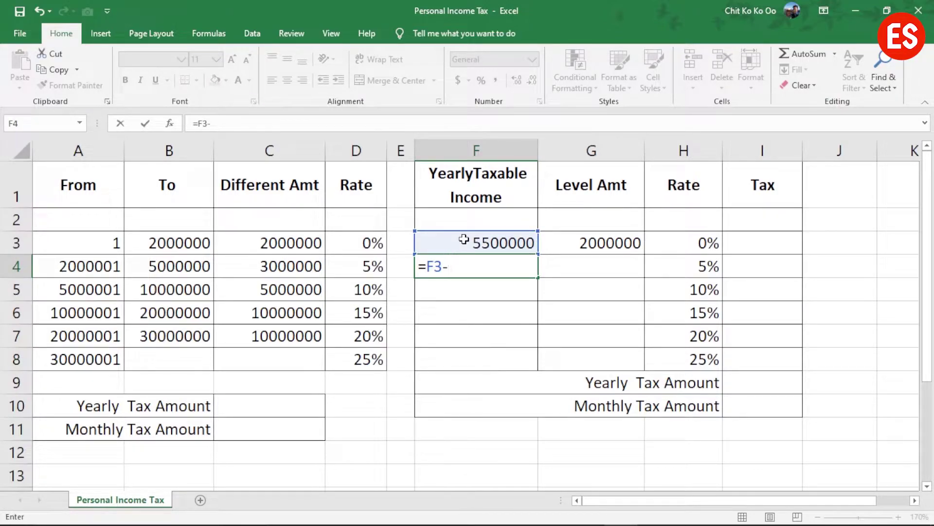
click(630, 242)
key(Return)
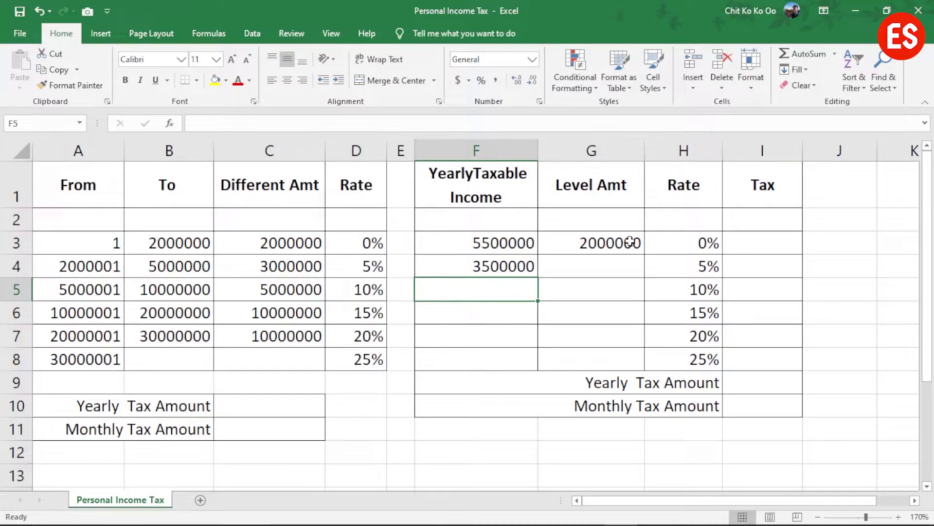
click(630, 242)
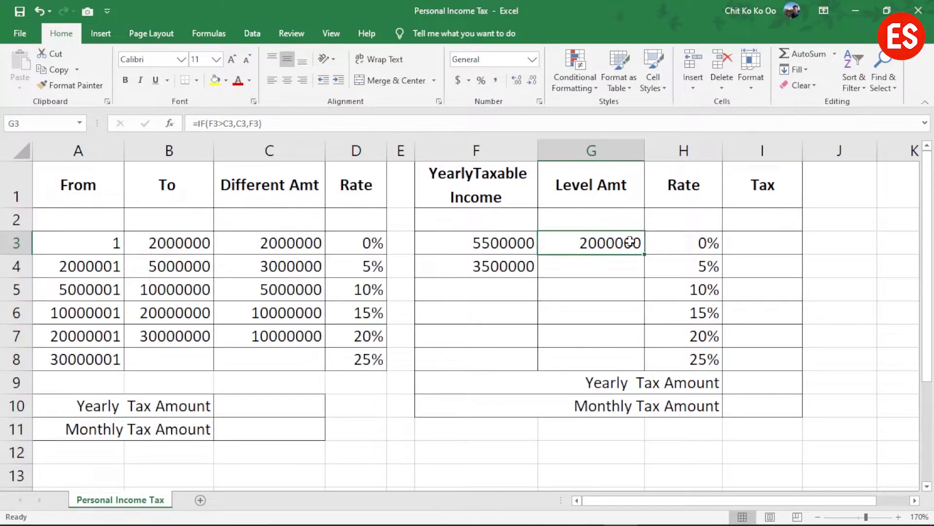
click(473, 264)
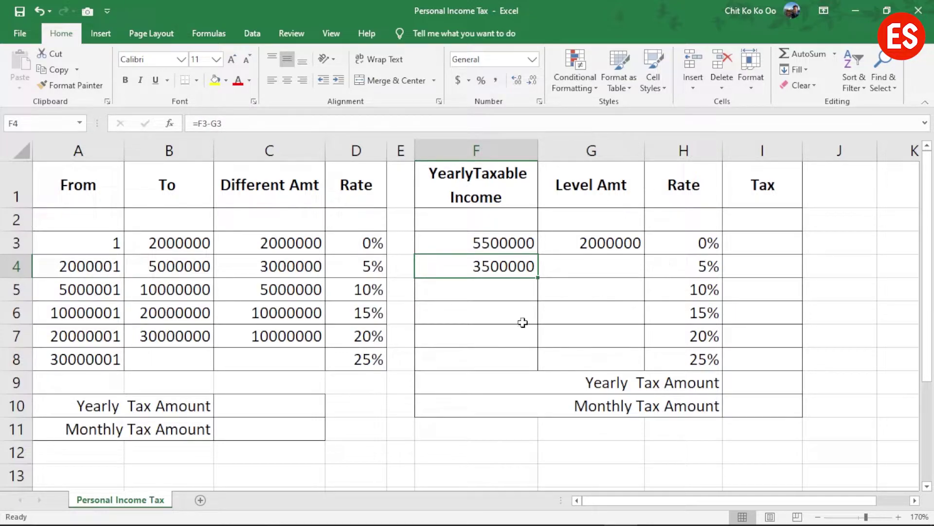
- Fill the Level Amt formula down to G8 and the remaining-income formula down to F8
click(590, 241)
drag(644, 256, 646, 359)
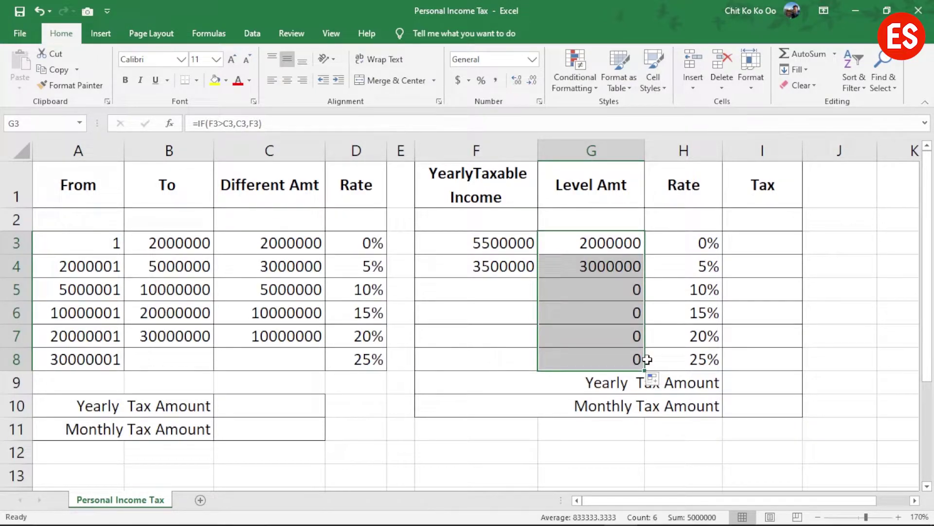
click(486, 269)
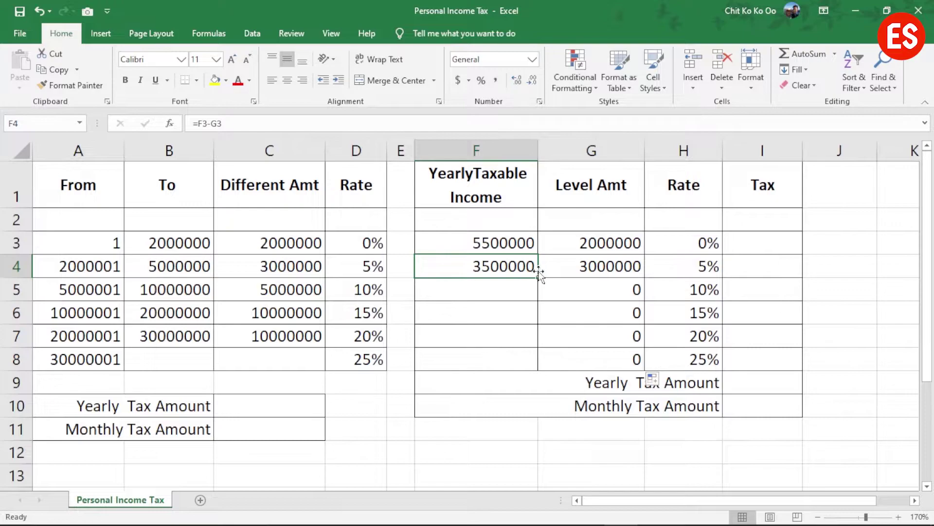
drag(539, 277, 539, 365)
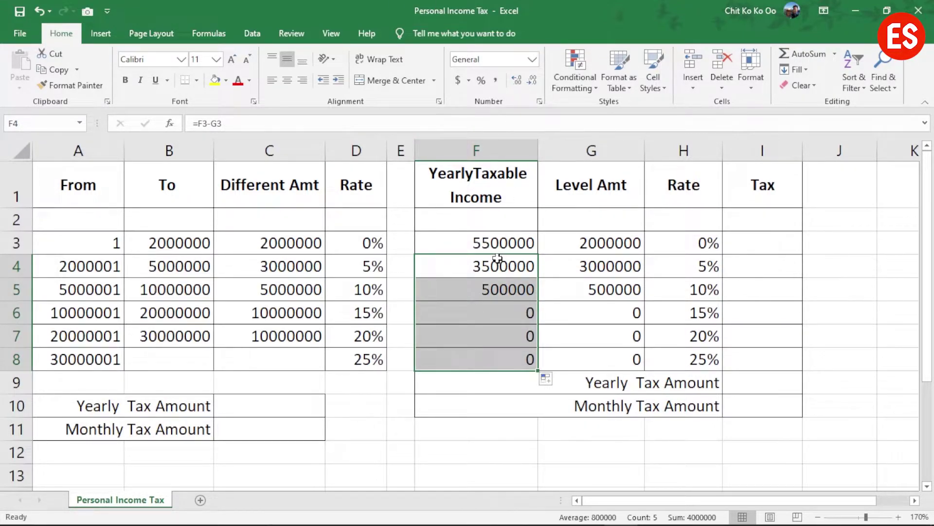
click(506, 244)
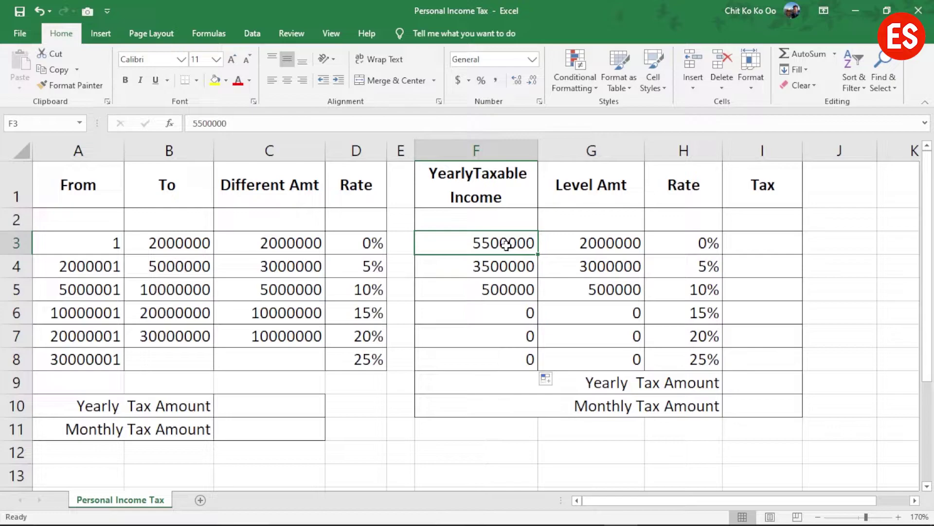
click(582, 246)
click(495, 268)
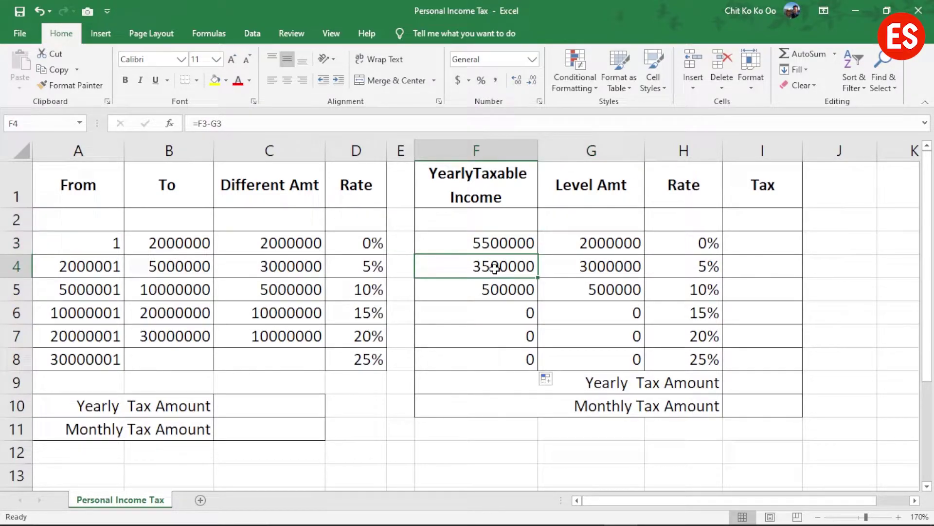
click(601, 269)
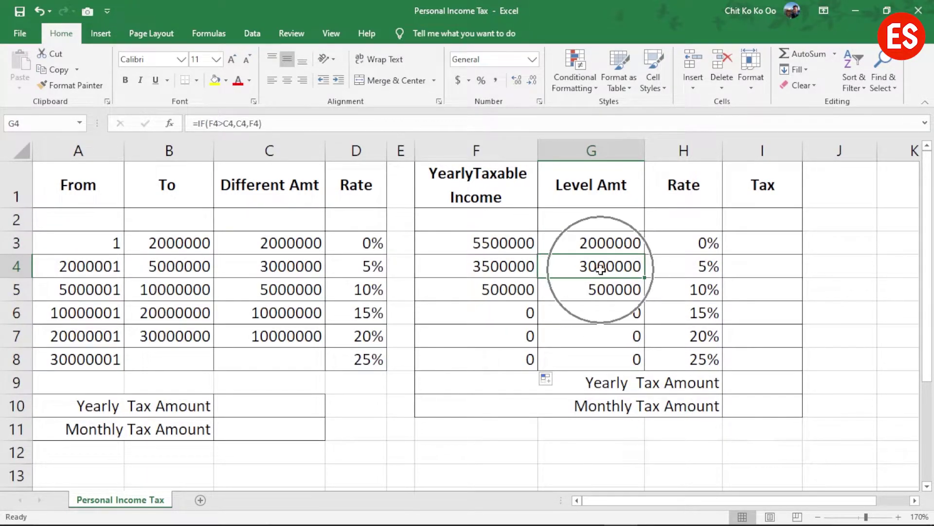
click(704, 265)
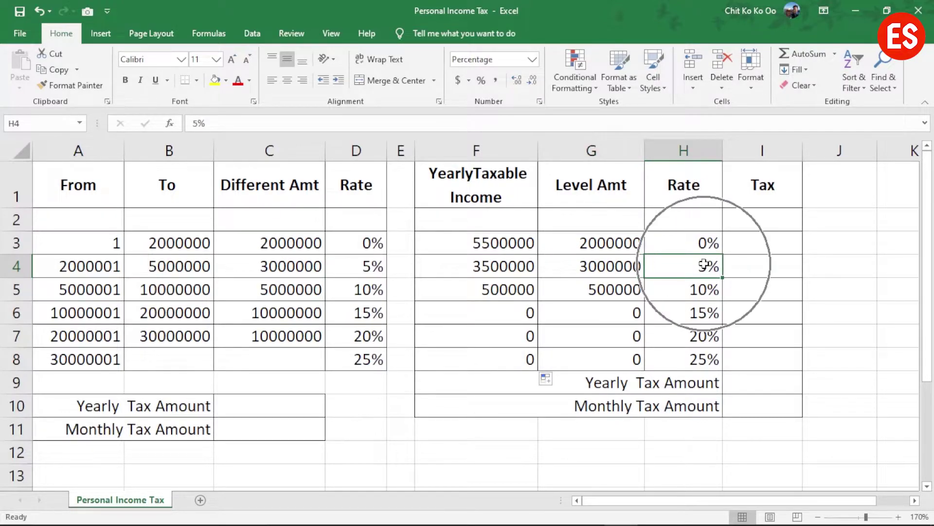
click(495, 293)
double_click(495, 293)
key(Escape)
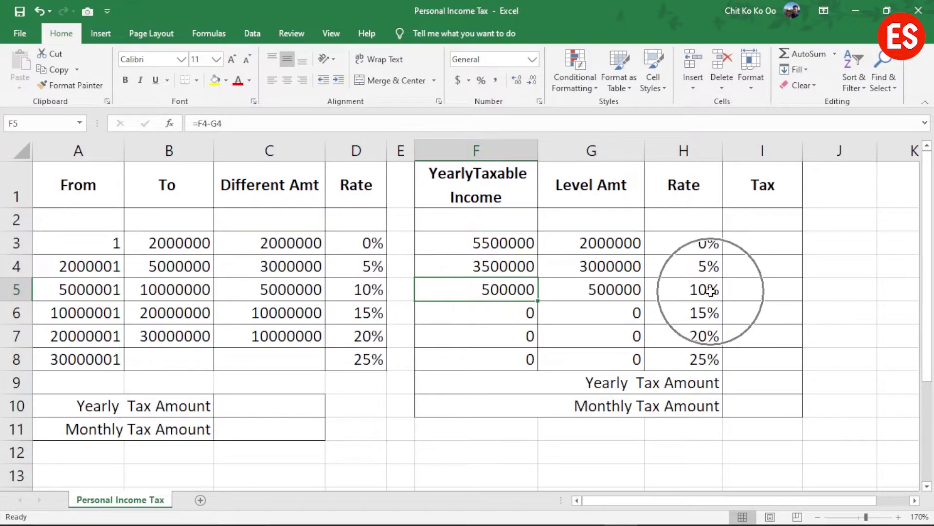
- Enter =G3*H3 in I3 and fill the tax formula down through I8
click(742, 244)
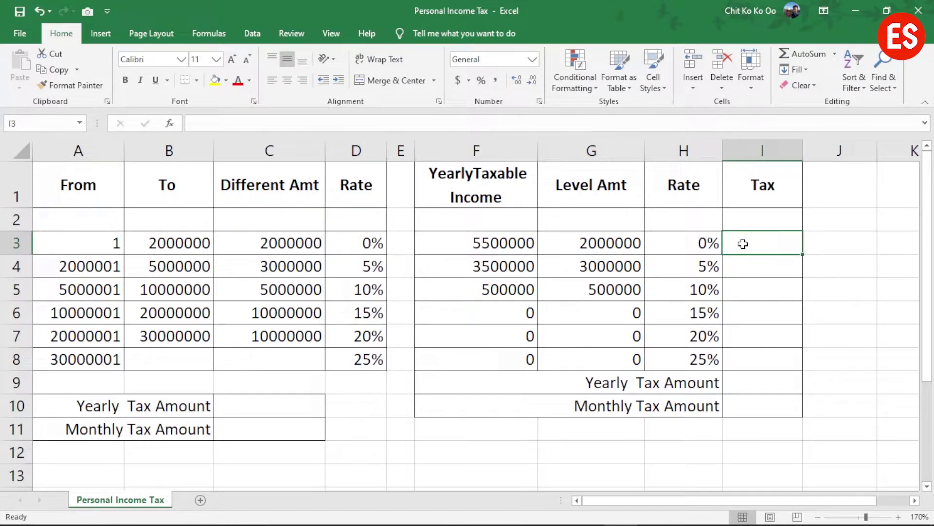
text(=)
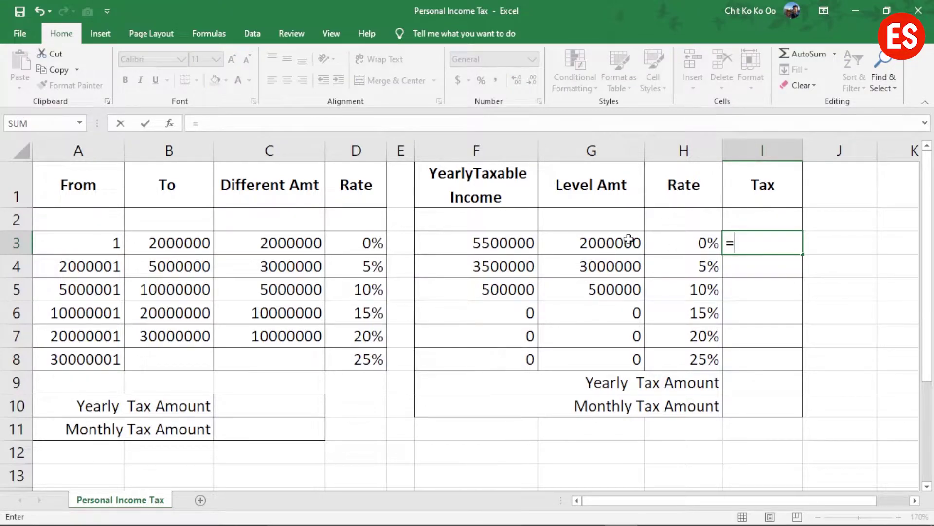
click(627, 240)
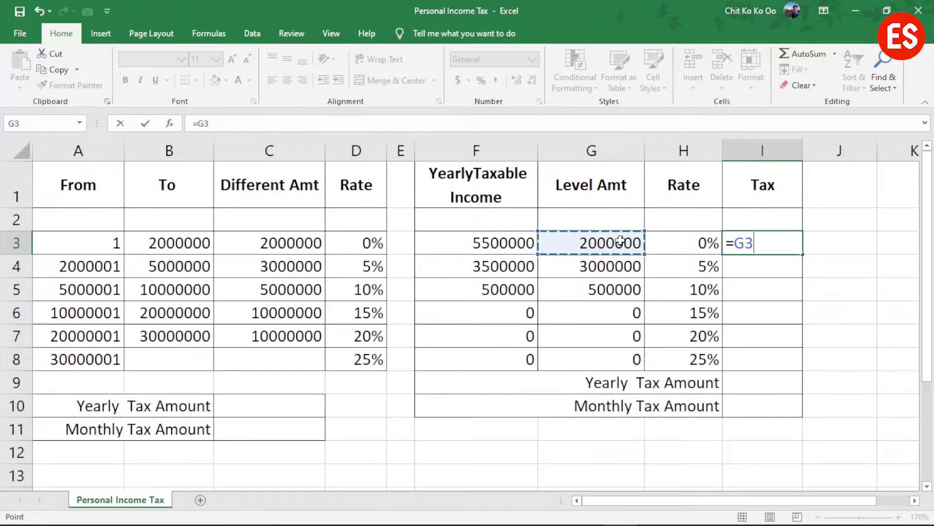
text(*)
click(685, 240)
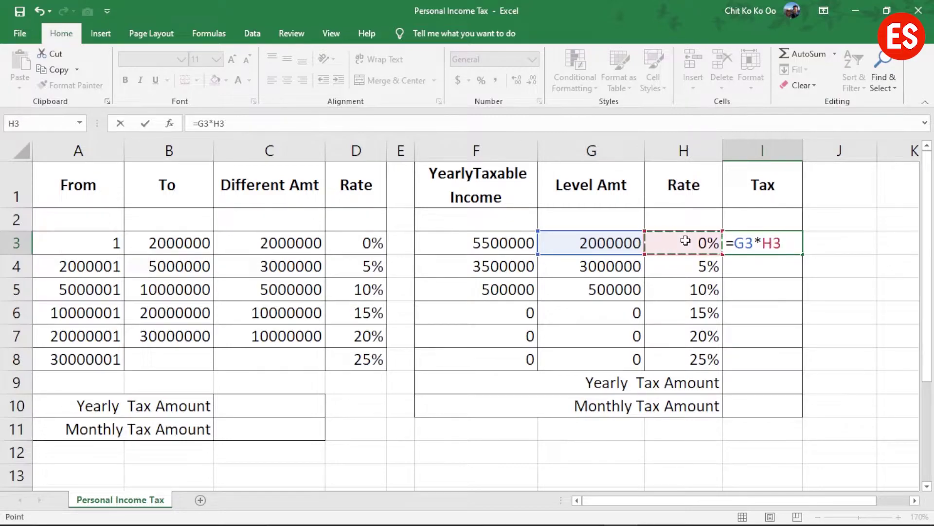
key(Return)
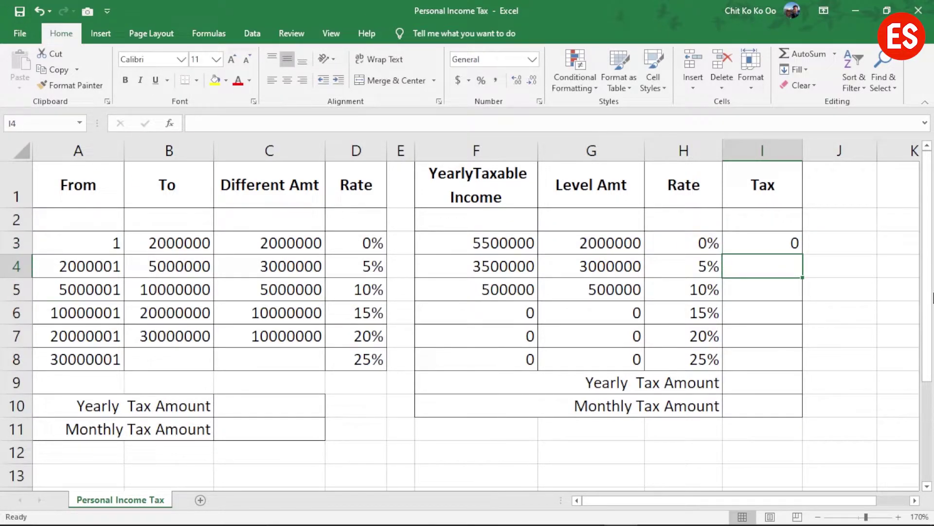
click(767, 236)
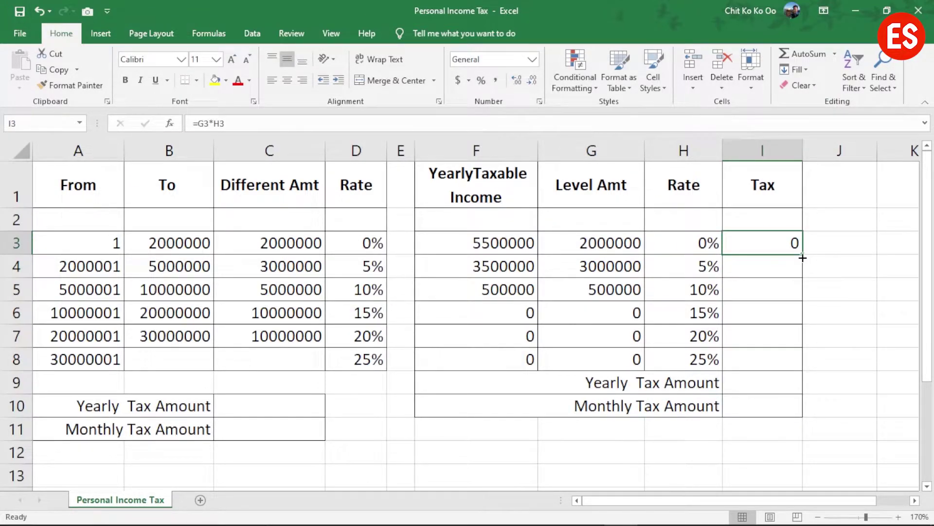
drag(802, 257, 803, 363)
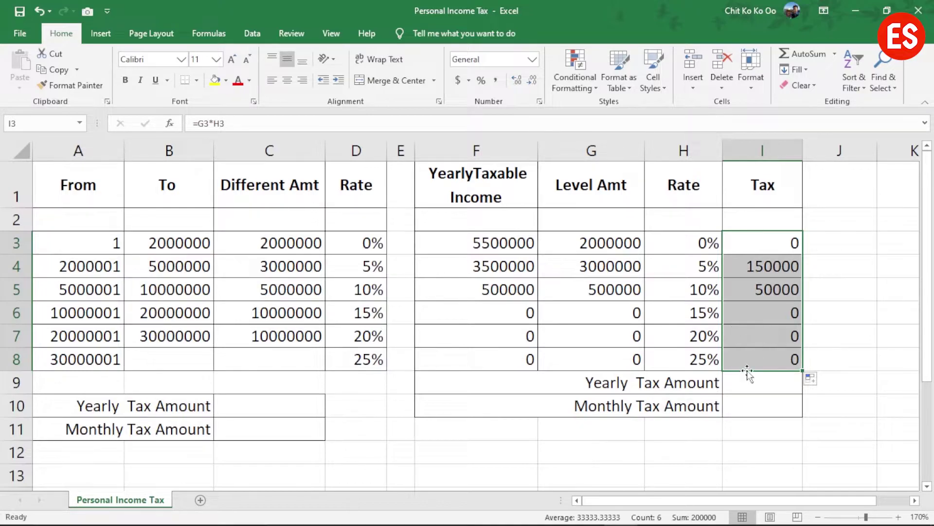
- AutoSum the bracket taxes in I9 as =SUM(I3:I8), giving 200000
click(761, 383)
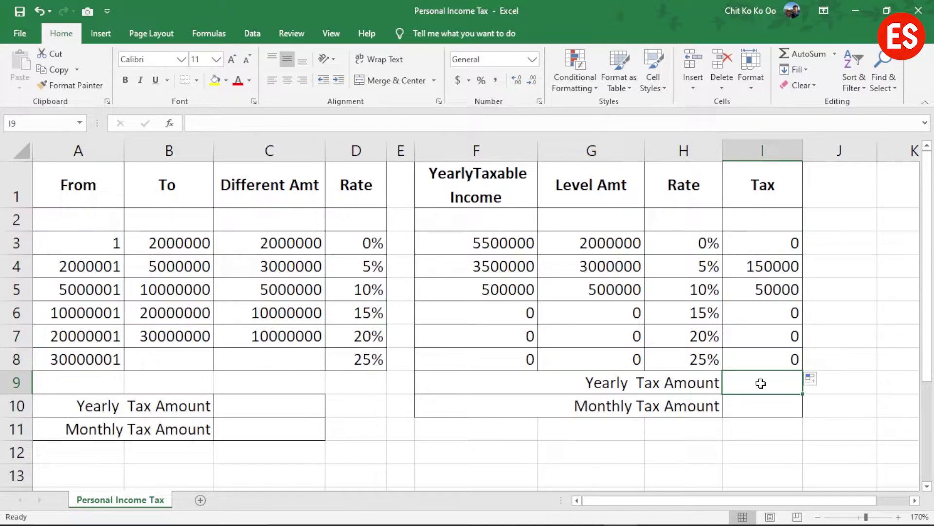
key(alt+equal)
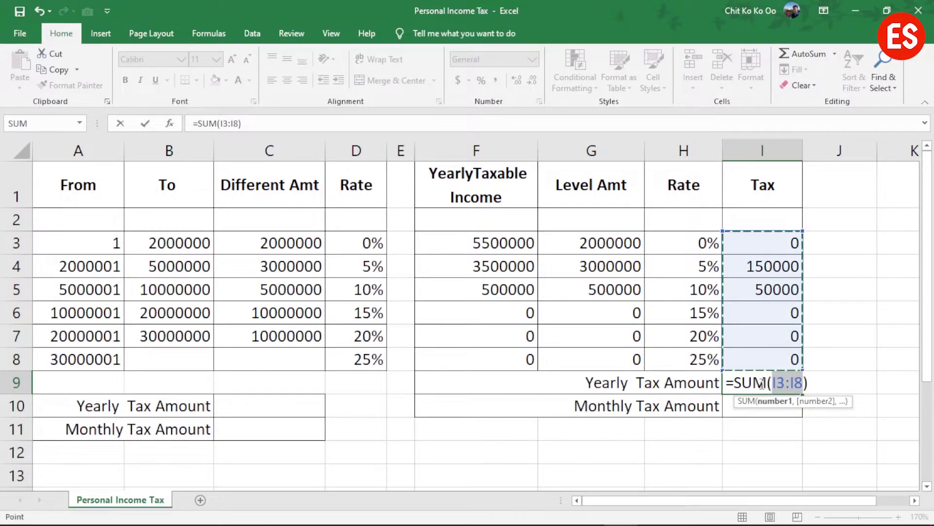
key(Return)
click(761, 383)
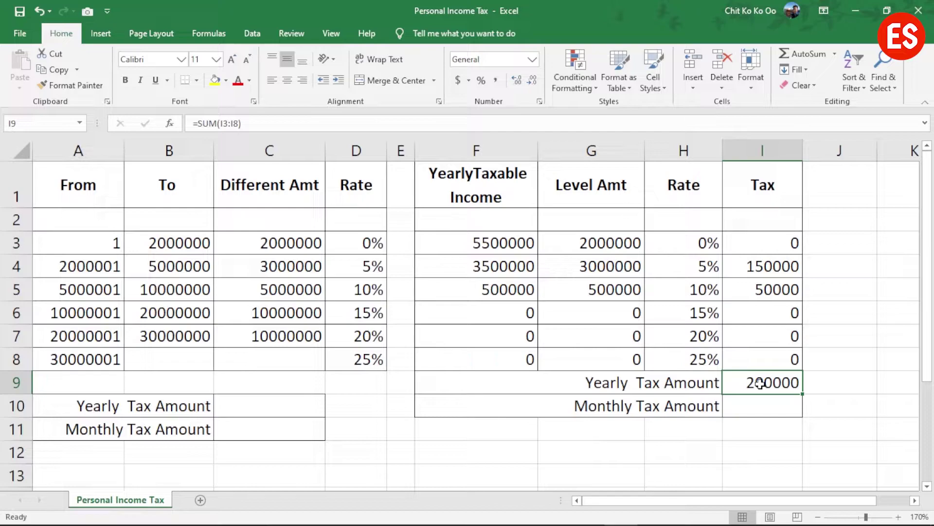
click(497, 242)
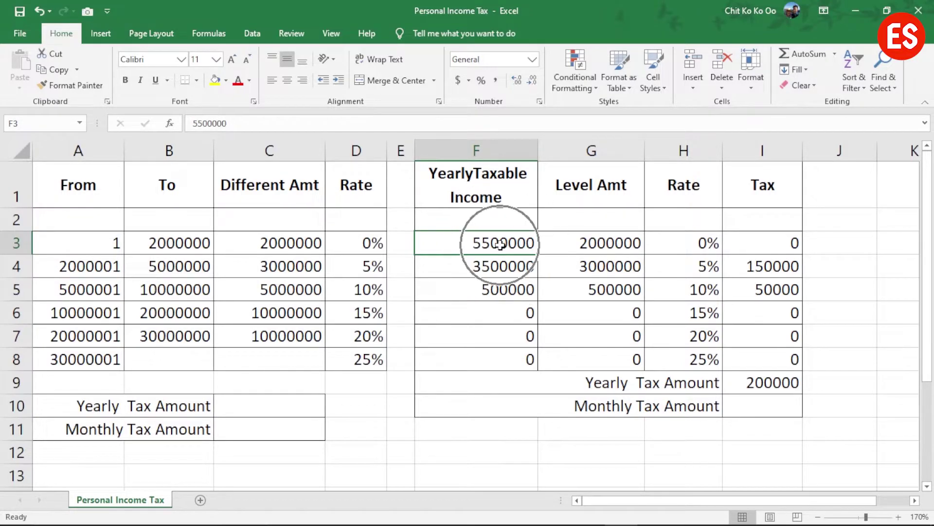
click(597, 245)
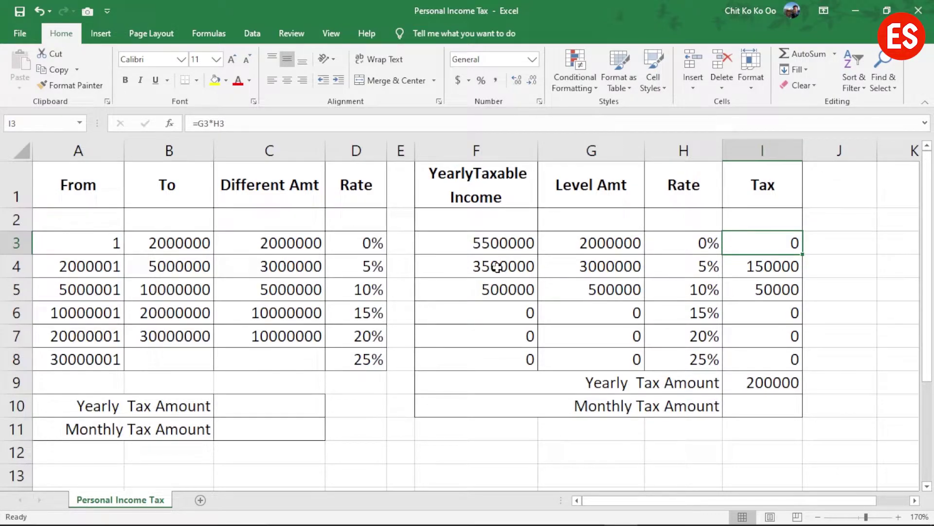
click(610, 266)
click(684, 266)
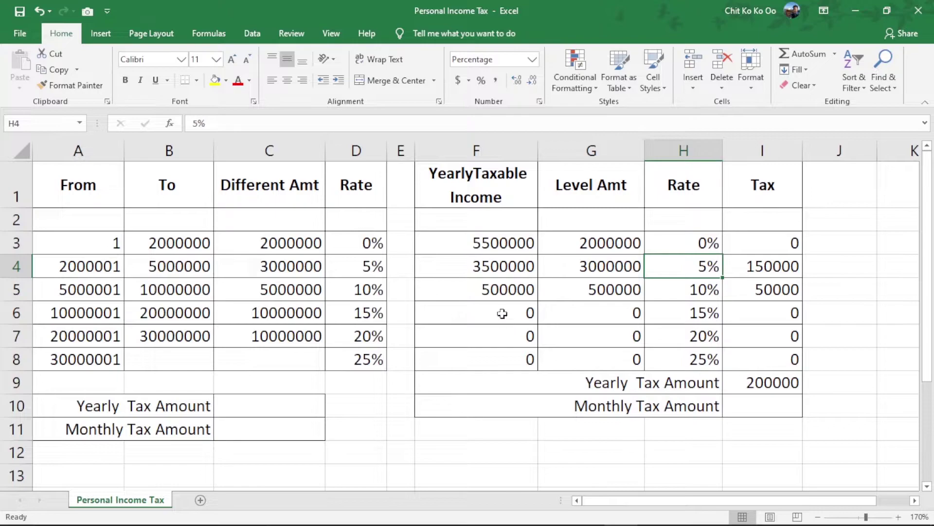
key(ctrl)
key(ctrl)
click(618, 294)
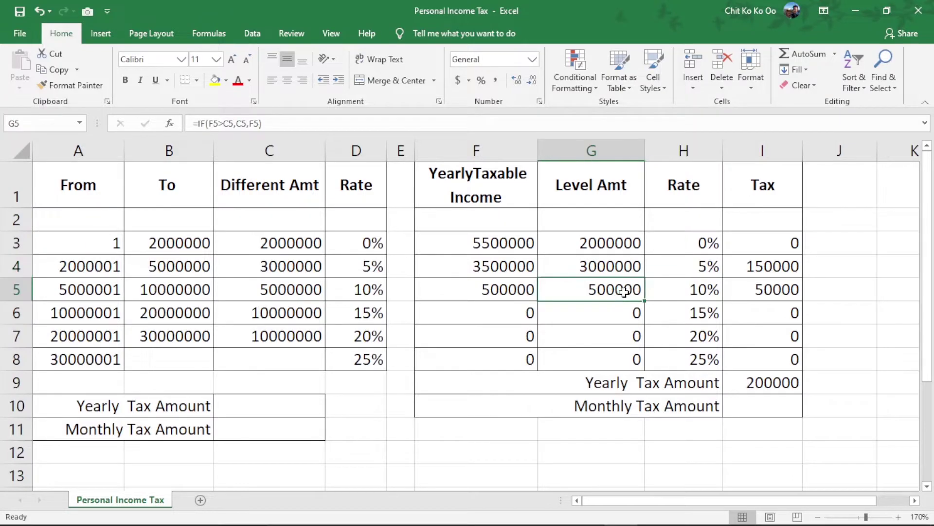
key(ctrl)
click(697, 292)
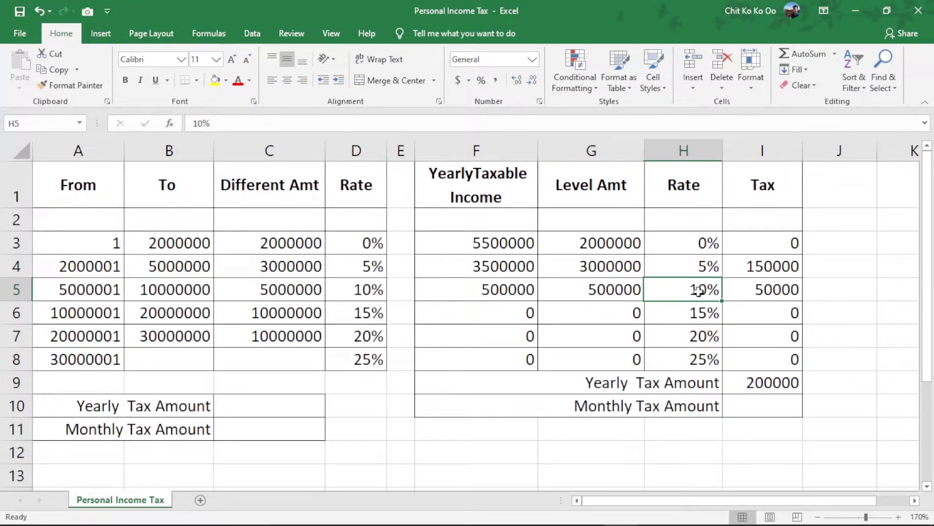
click(774, 297)
key(ctrl)
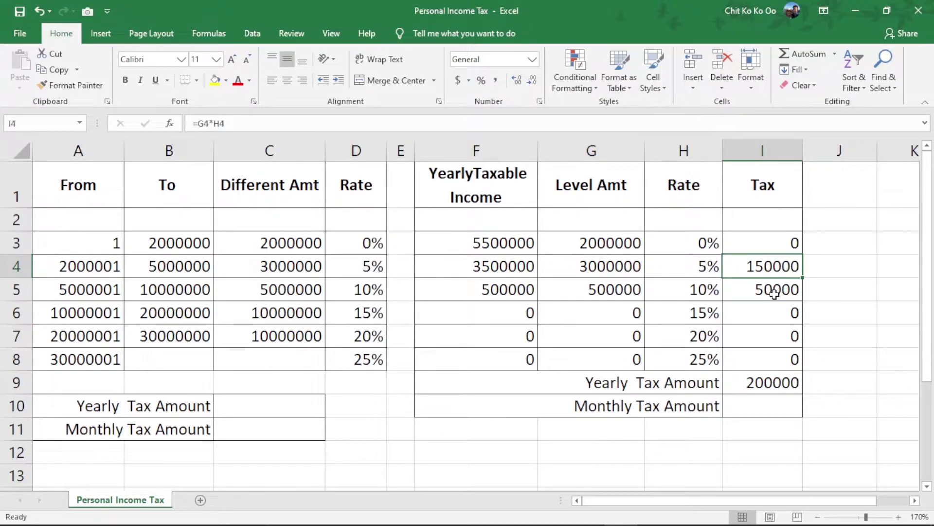
click(768, 384)
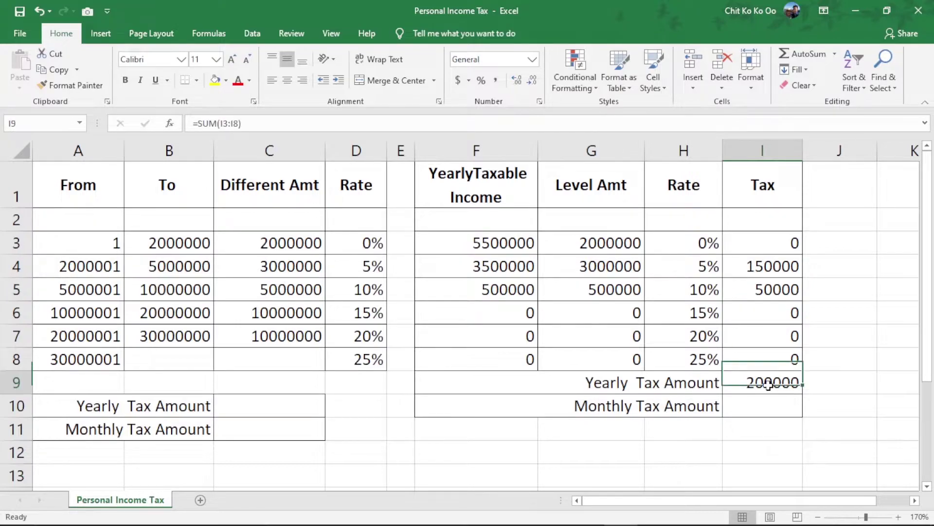
key(ctrl)
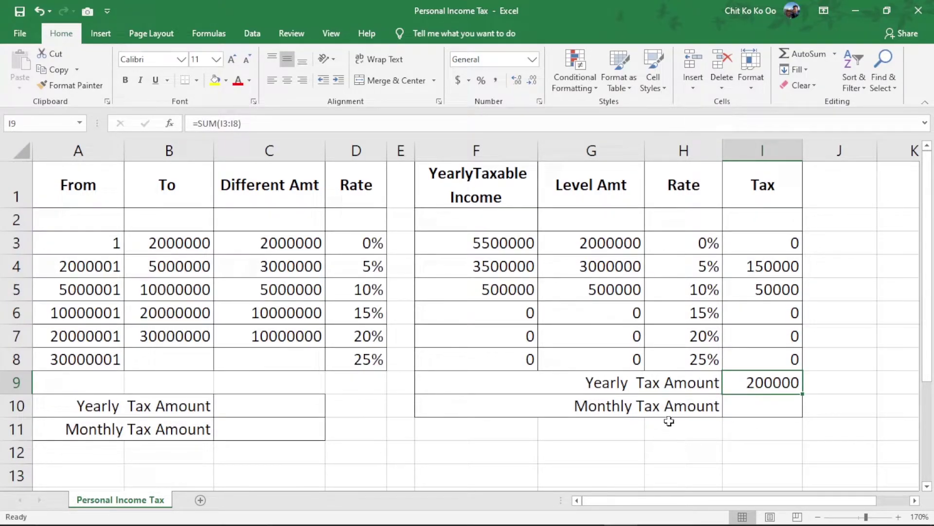
- Enter =I9/12 in I10 for the monthly tax
click(771, 400)
click(771, 382)
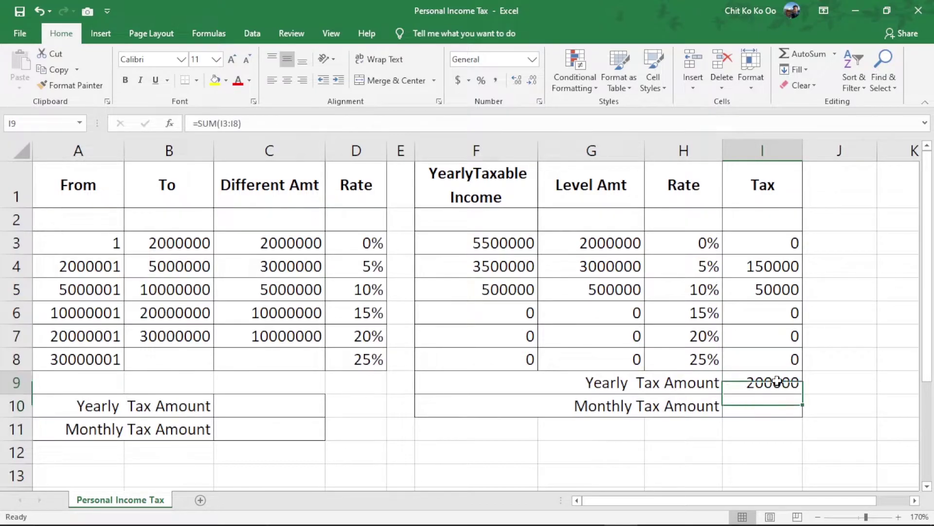
click(769, 402)
text(=)
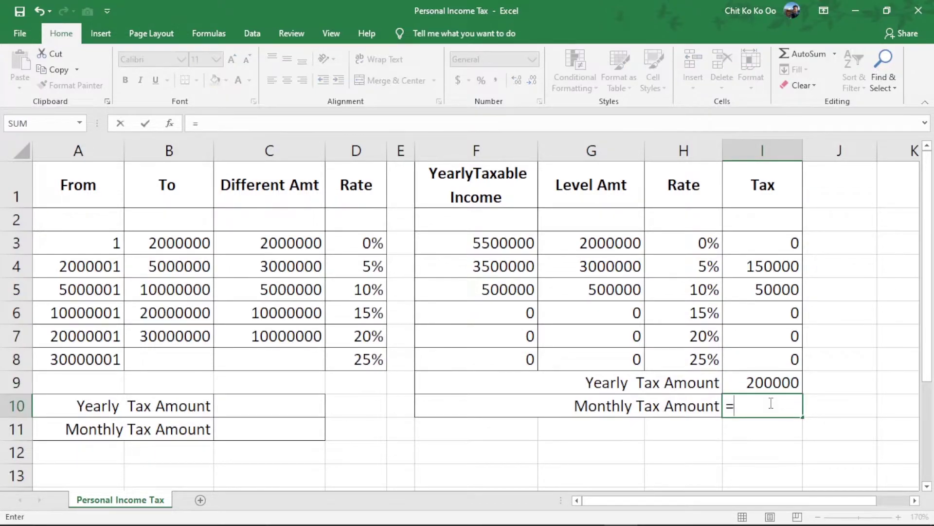
click(773, 382)
text(/)
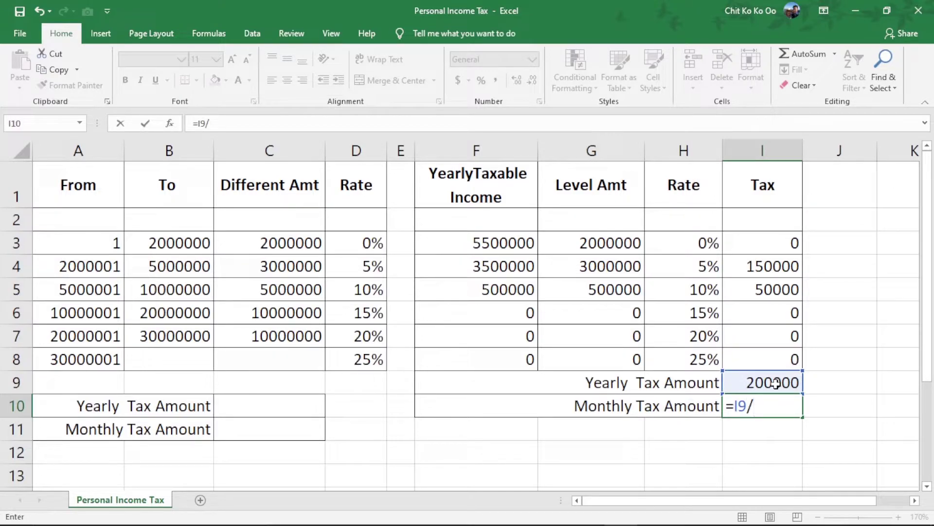
text(12)
key(Return)
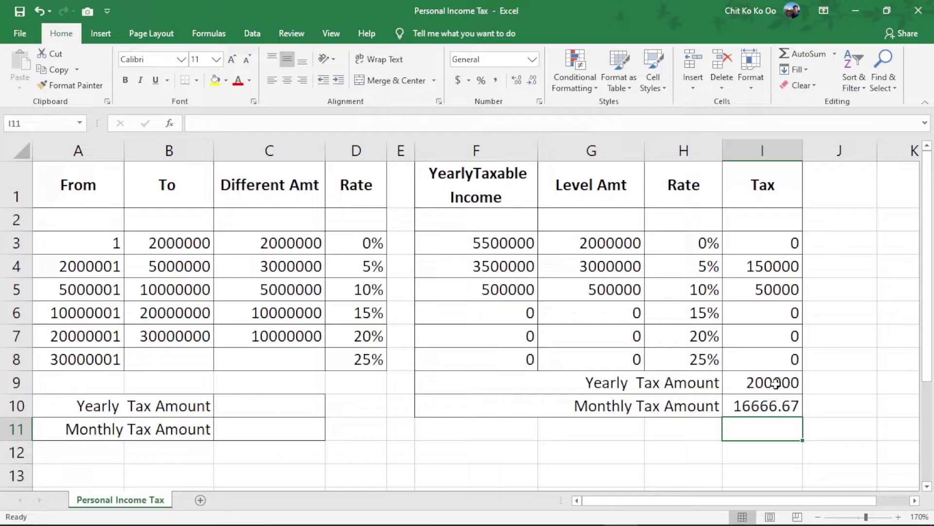
click(762, 407)
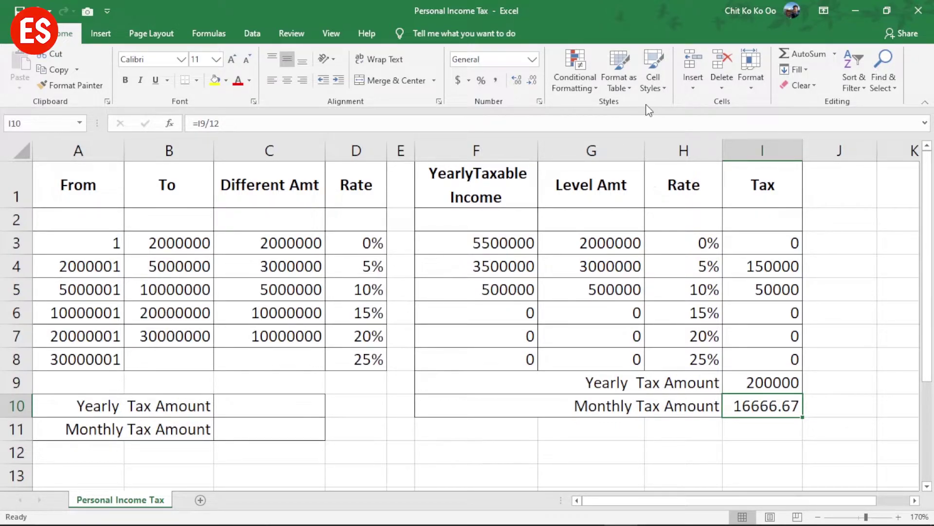
- Decrease the decimals twice, then increase them twice to show 16666.67
click(530, 82)
click(530, 82)
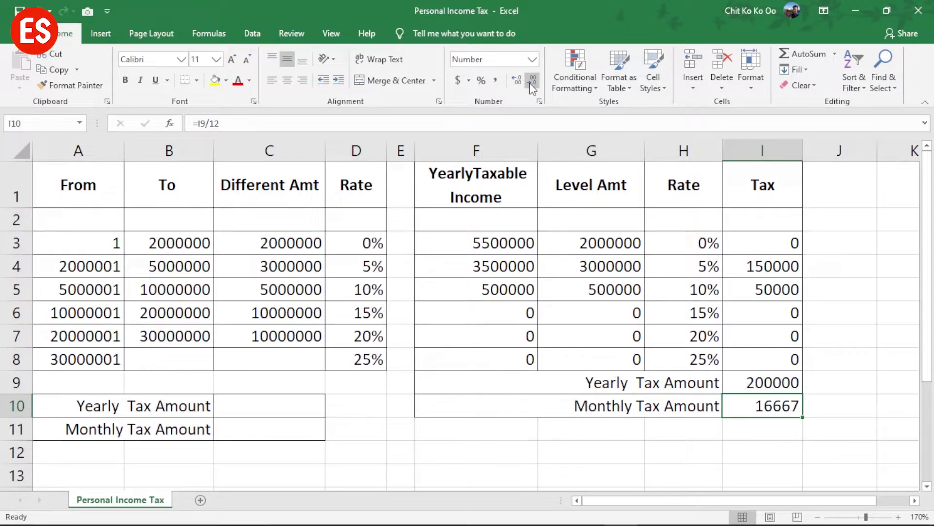
click(519, 81)
click(518, 81)
- Review the bracket bounds A3:C7, rates D3:D8 and per-bracket tax against the current income
click(822, 384)
drag(63, 246, 273, 344)
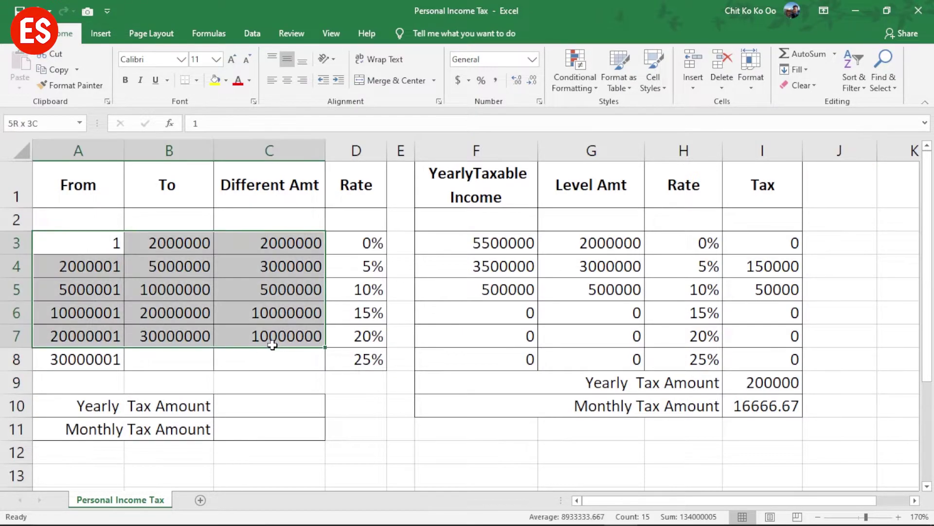
drag(381, 237, 373, 359)
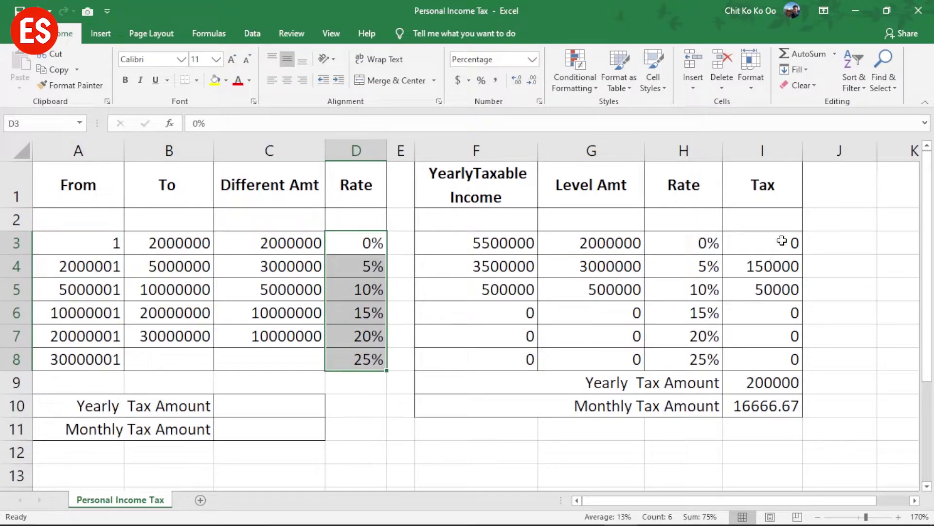
drag(781, 242, 778, 360)
click(465, 242)
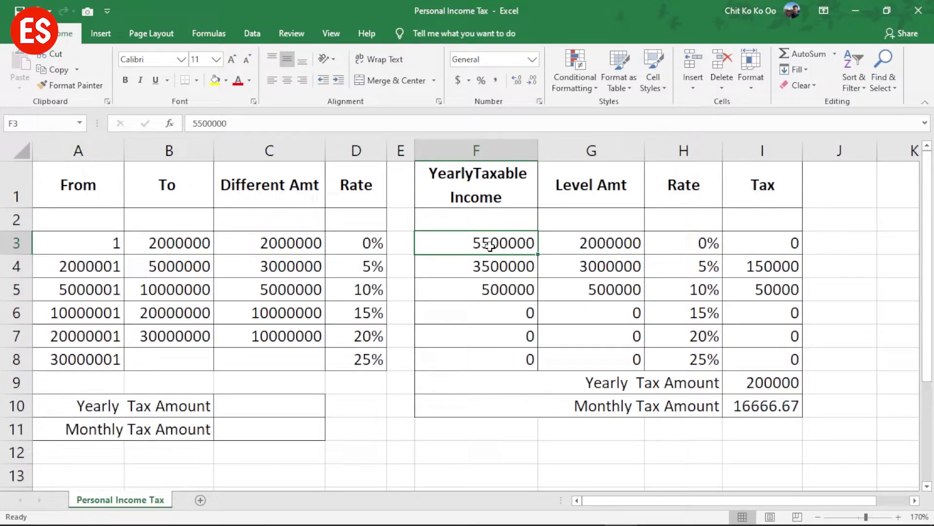
- Copy the top bracket's 30000001 from A8 into F3 and widen the Tax column
click(91, 360)
key(ctrl+c)
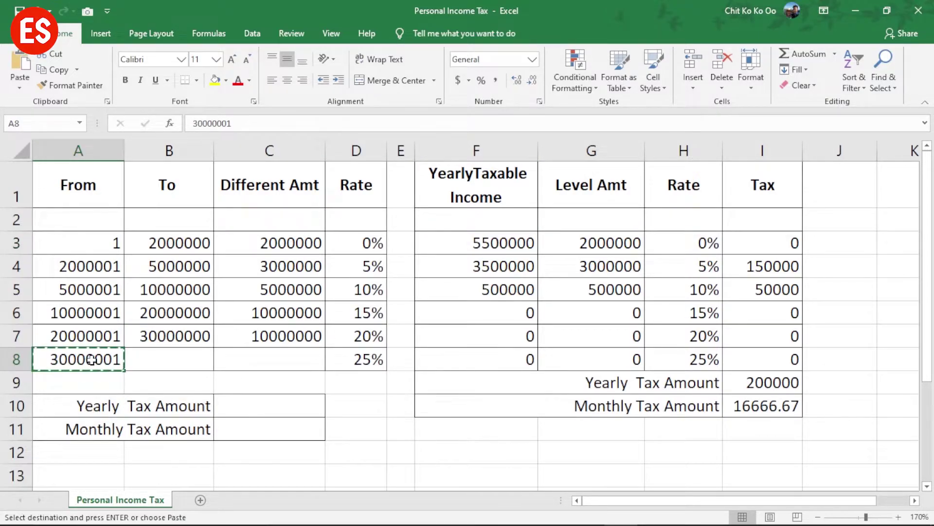
click(476, 243)
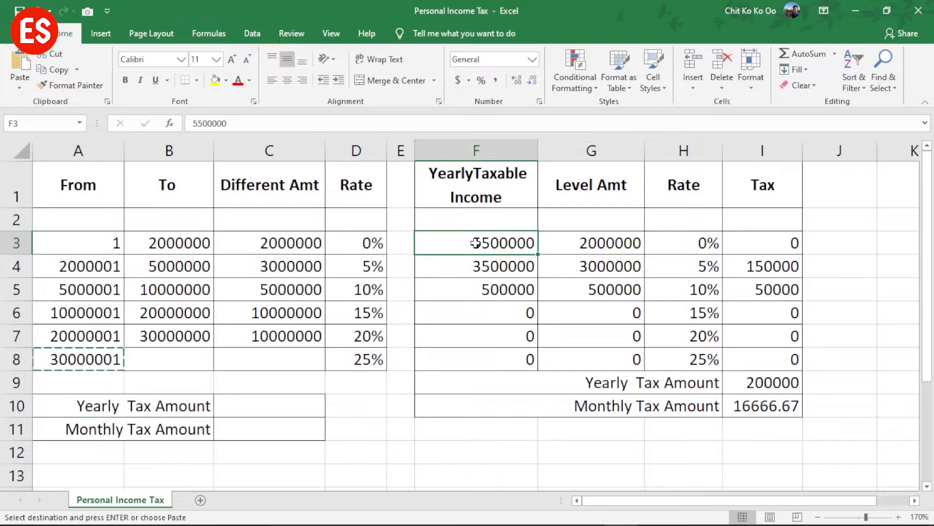
key(ctrl+v)
click(661, 298)
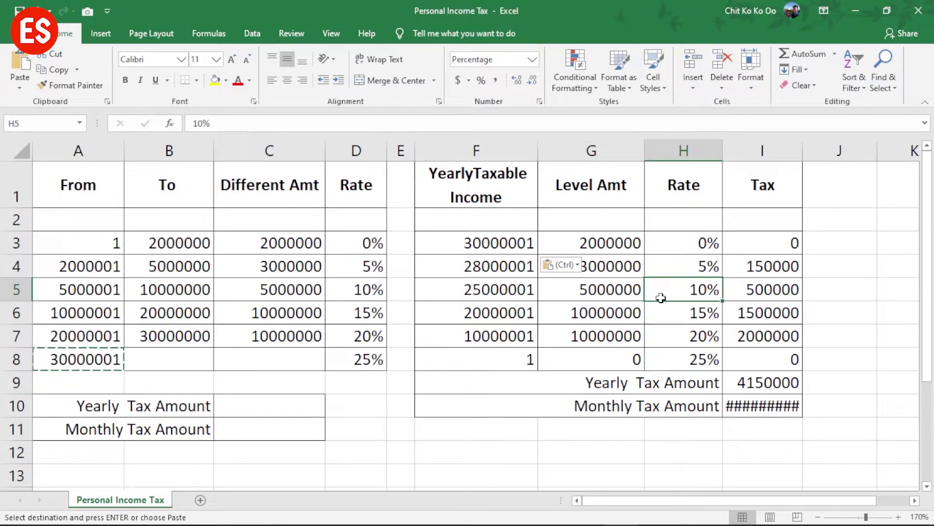
drag(803, 151, 821, 150)
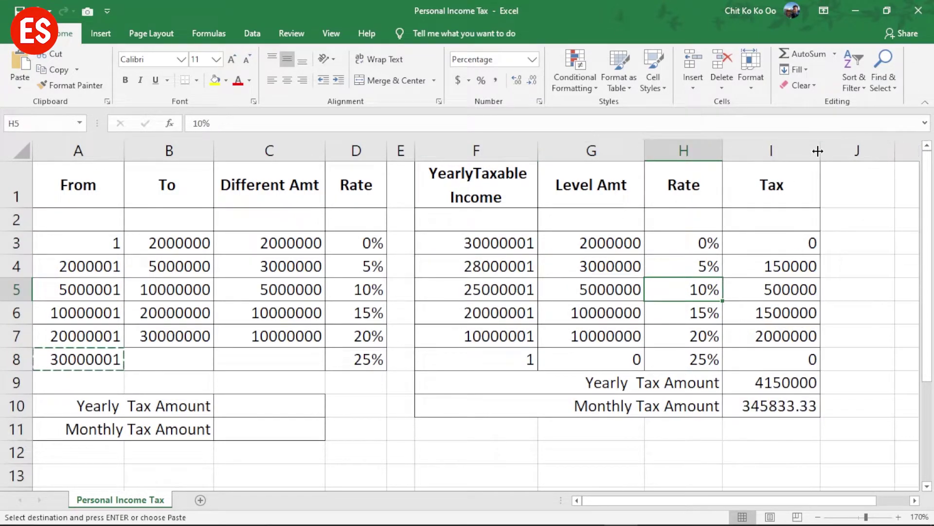
click(785, 408)
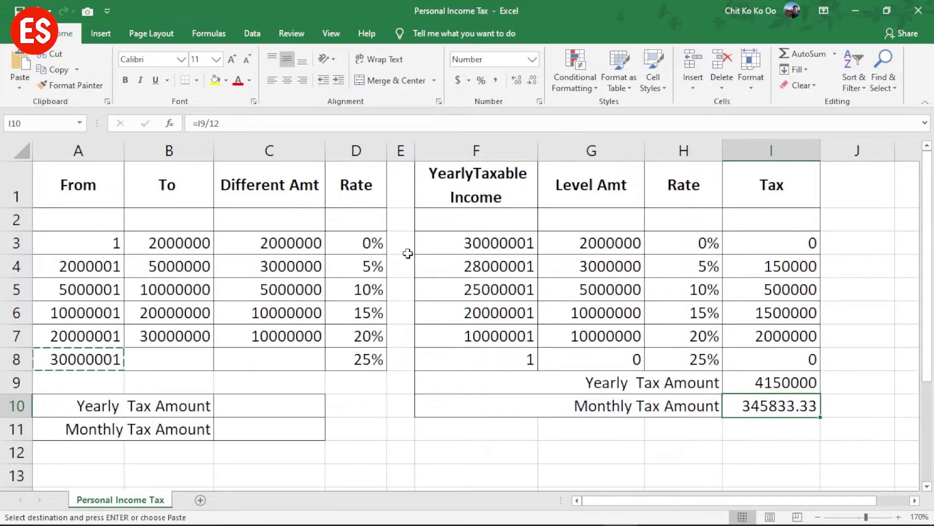
- Change the yearly taxable income to 30000000 and check the top-bracket and monthly tax formulas
click(532, 244)
key(Right)
key(Right)
key(Right)
double_click(532, 244)
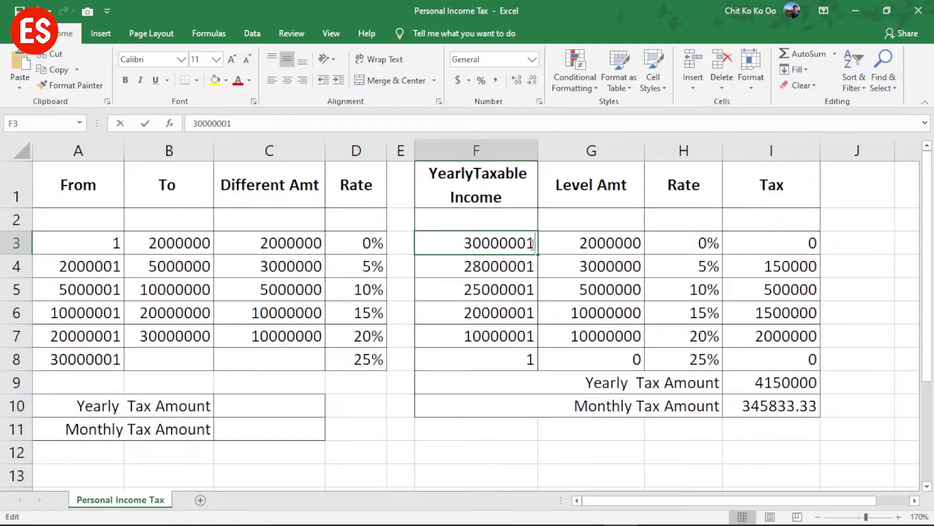
key(BackSpace)
text(0)
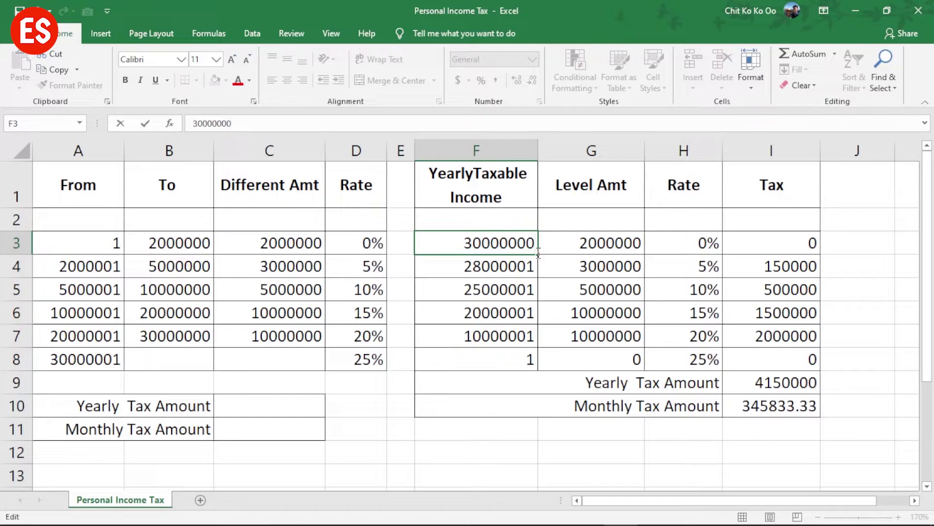
key(Return)
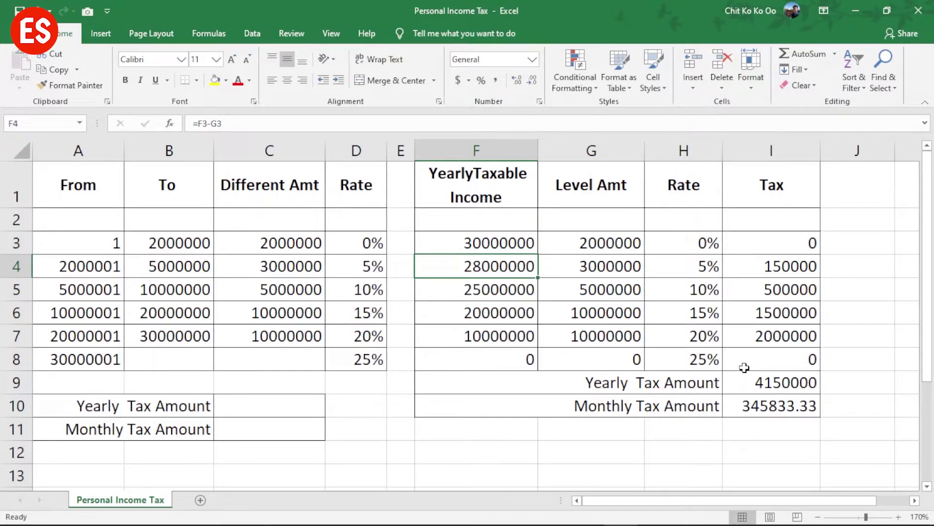
click(775, 355)
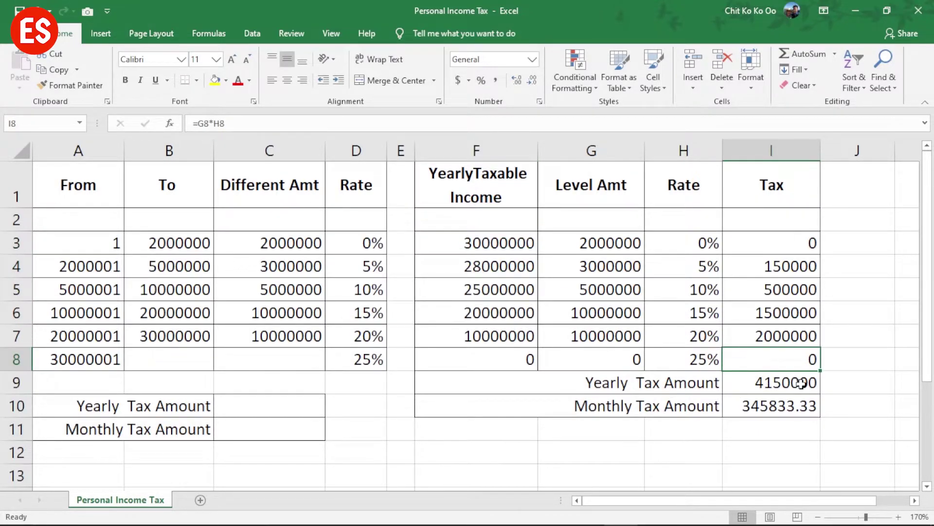
click(788, 411)
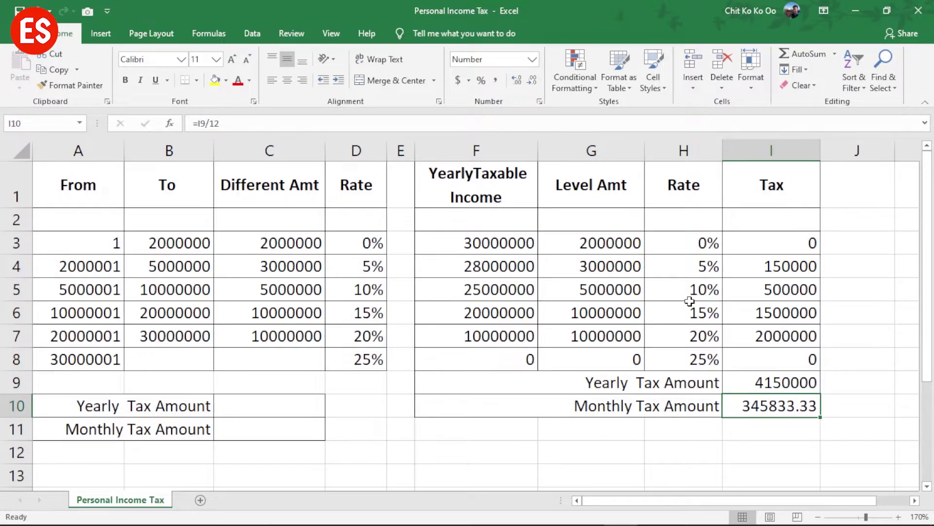
- Copy the first bracket's 2000000 upper limit into the yearly taxable income
click(515, 243)
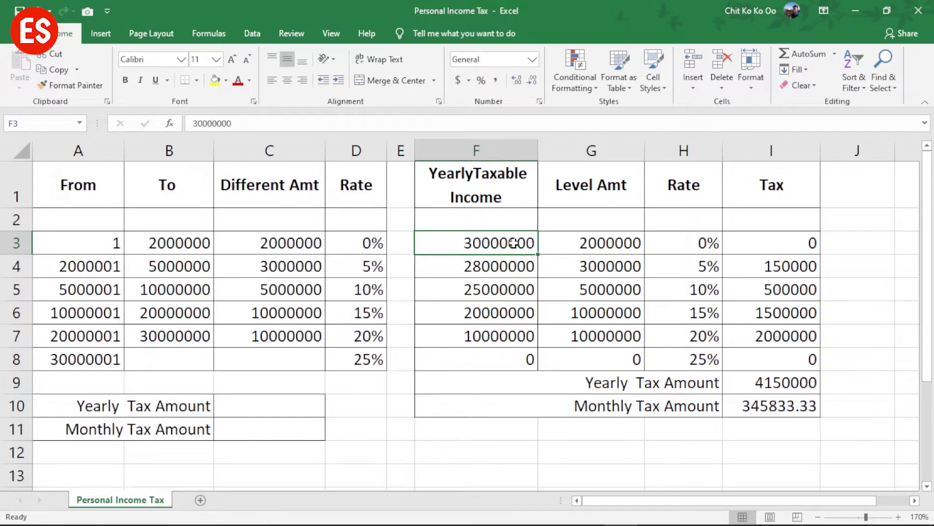
click(173, 243)
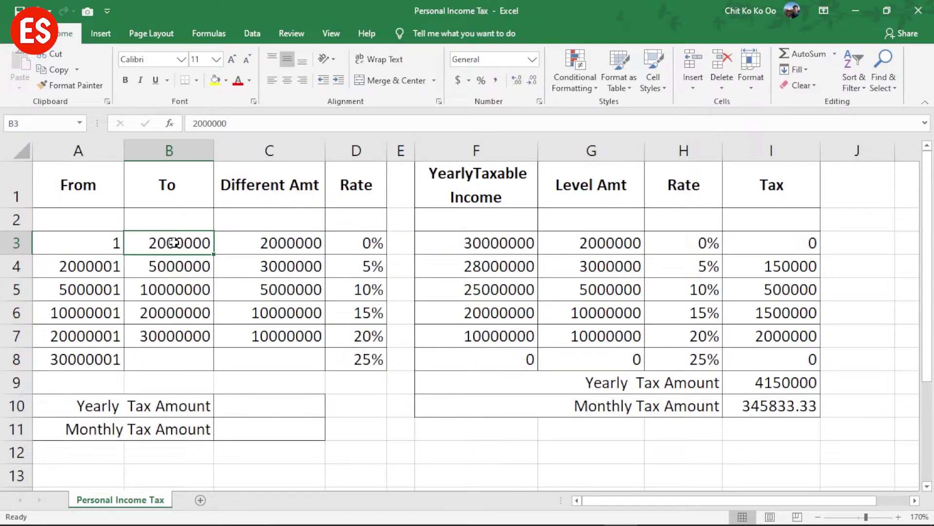
key(ctrl+c)
click(456, 240)
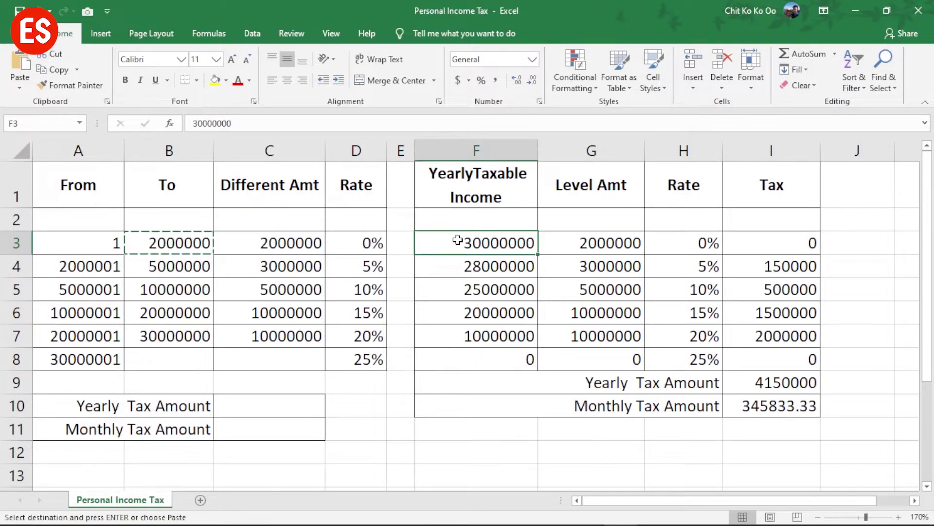
key(ctrl+v)
key(Escape)
click(780, 303)
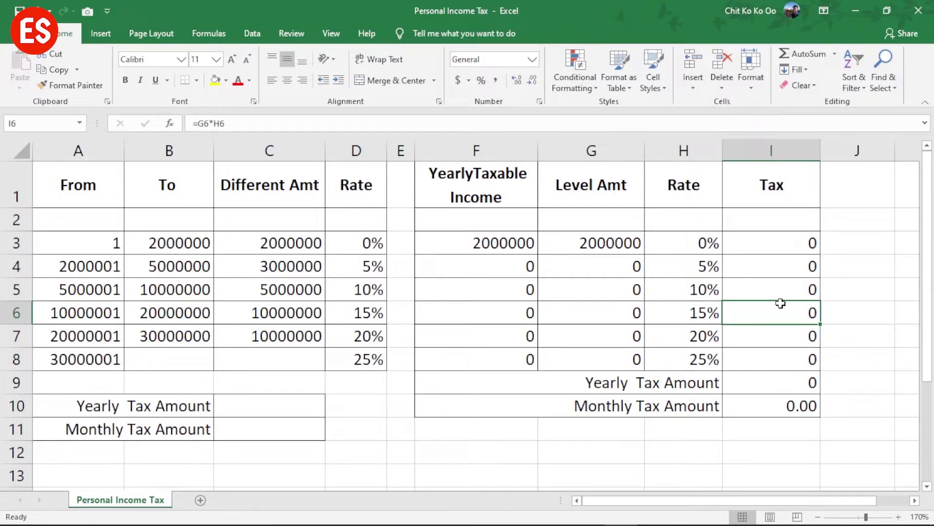
- Change the yearly taxable income to 3000000 and check the yearly tax total
click(480, 240)
double_click(479, 240)
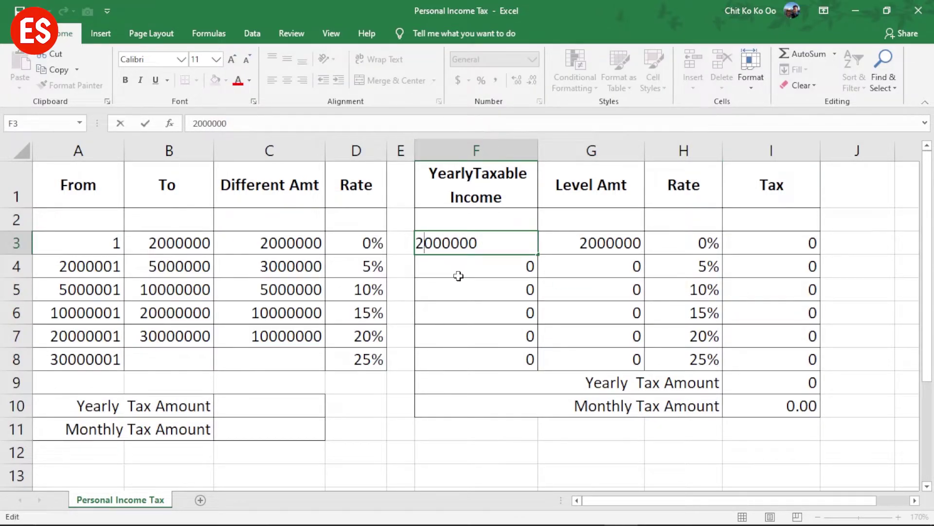
key(BackSpace)
text(3)
key(Return)
click(791, 385)
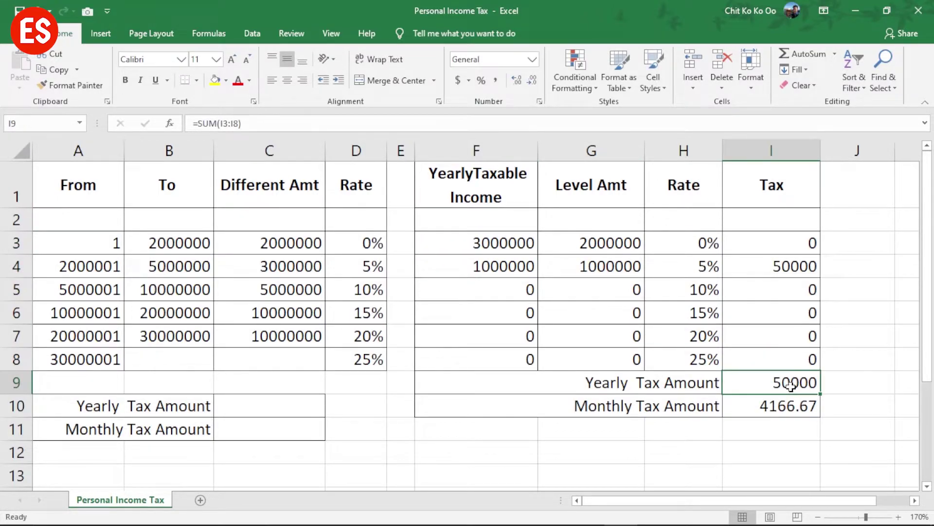
- Change the yearly taxable income to 4000000 and check the resulting monthly tax
double_click(478, 243)
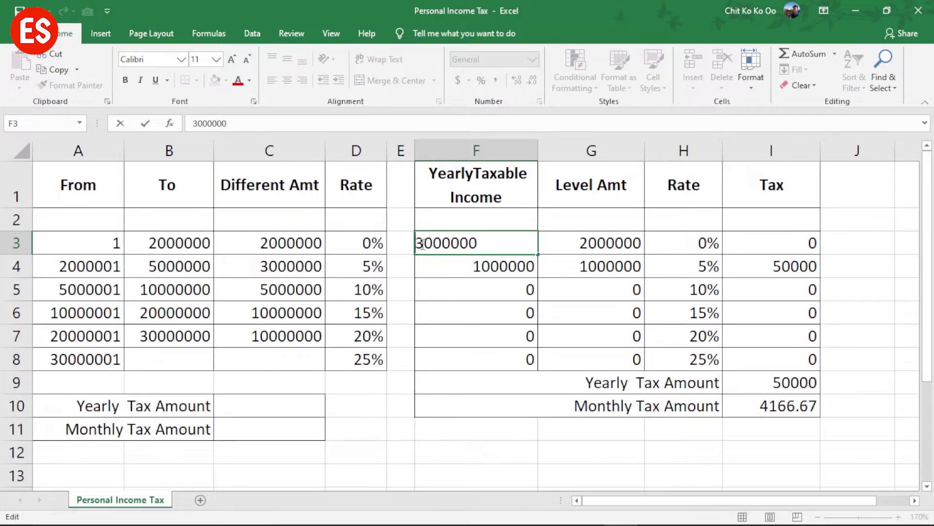
key(BackSpace)
text(4)
key(Return)
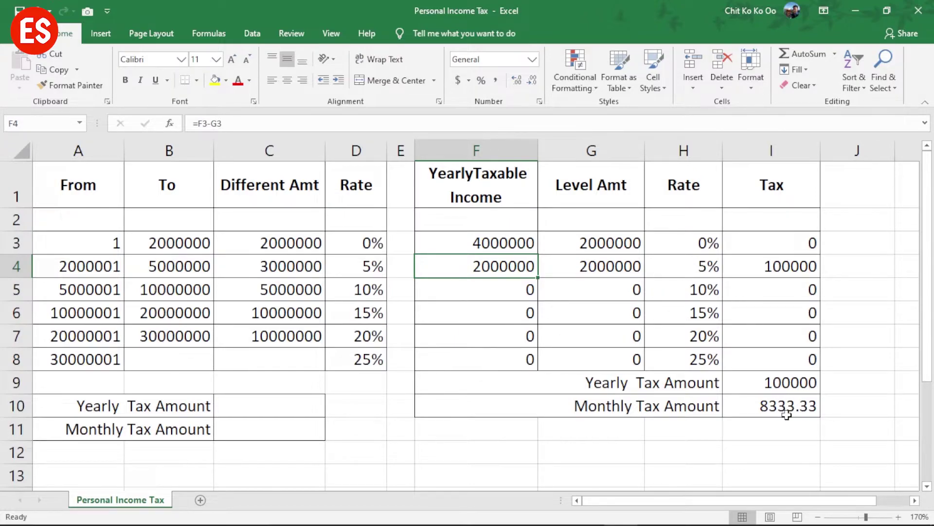
click(788, 407)
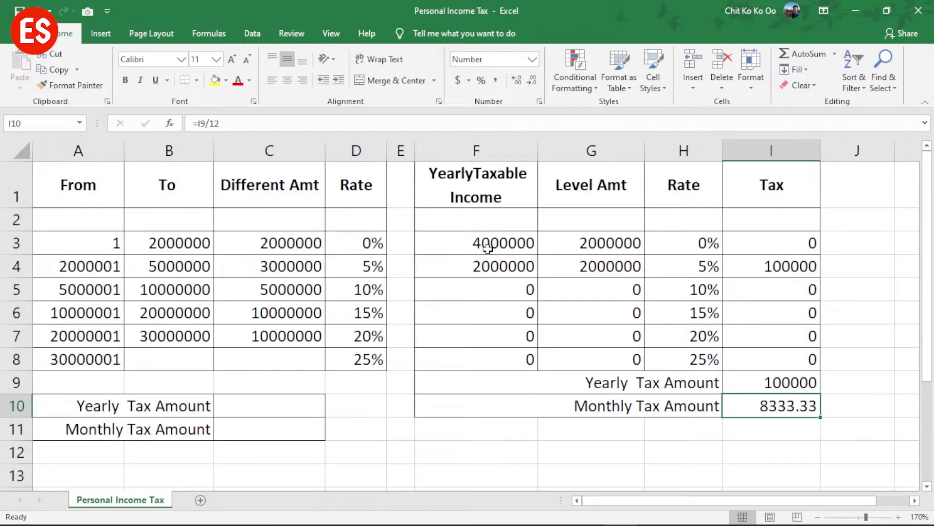
click(381, 250)
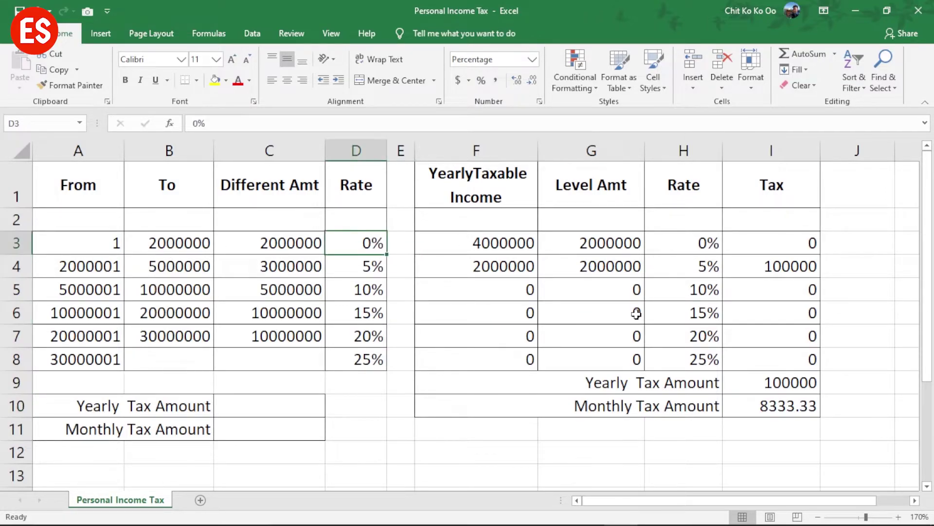
click(787, 243)
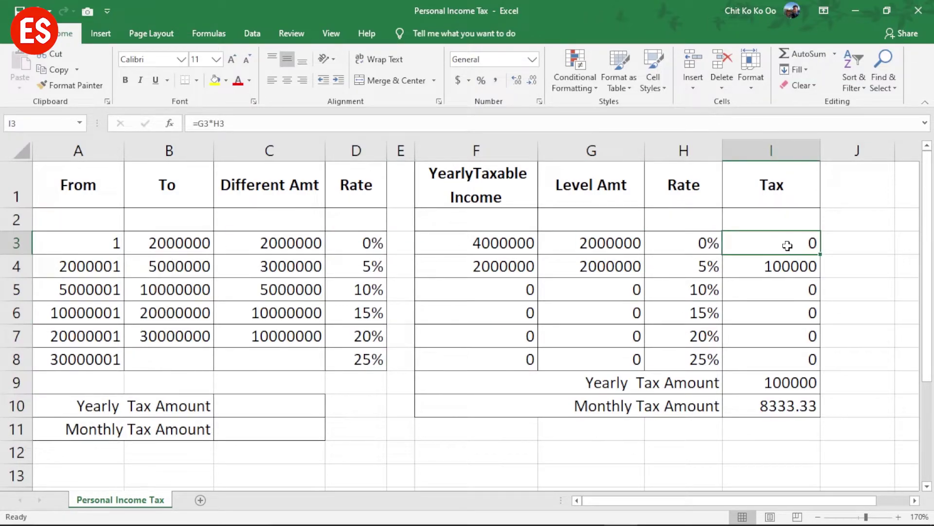
click(515, 280)
click(614, 244)
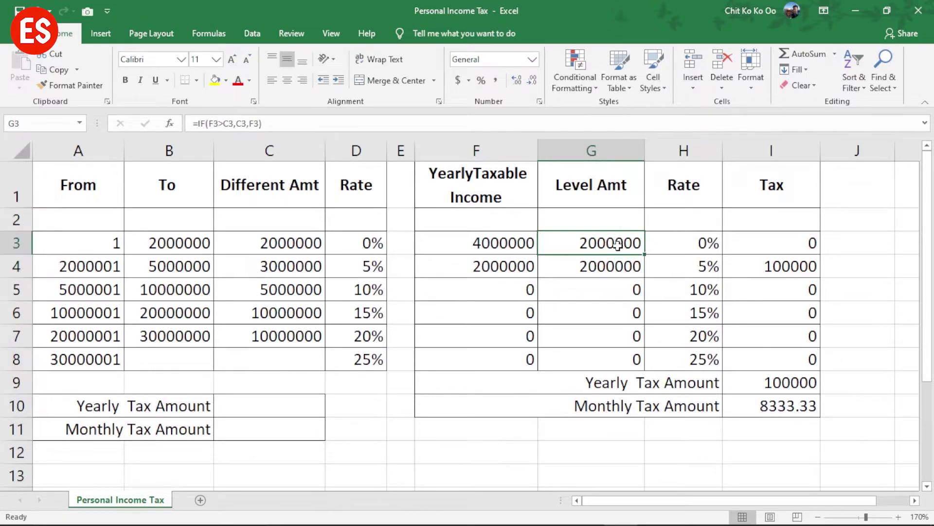
click(499, 269)
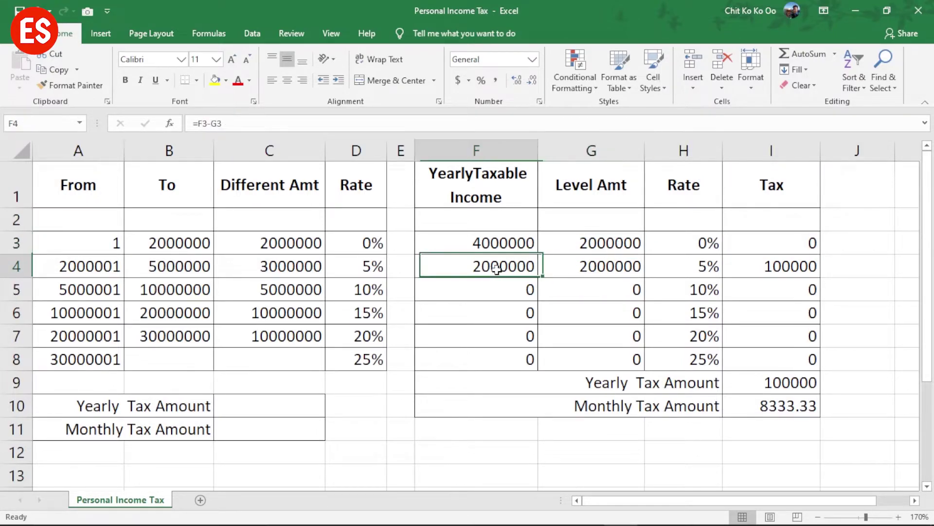
click(617, 268)
click(707, 266)
click(778, 266)
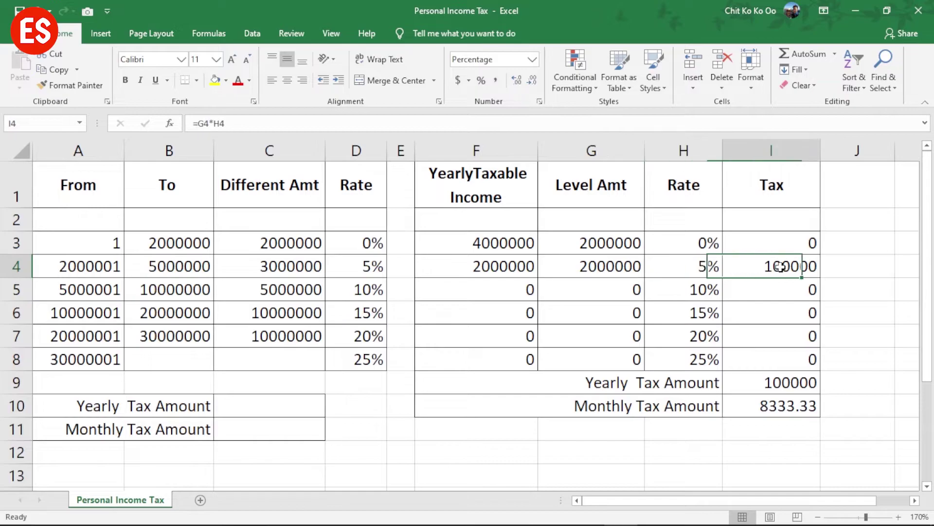
click(494, 294)
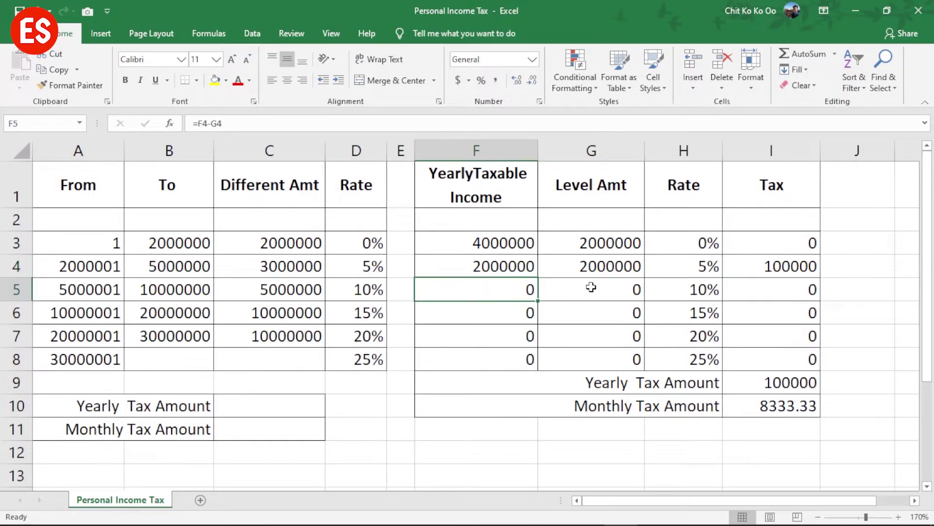
click(613, 289)
click(682, 289)
click(797, 291)
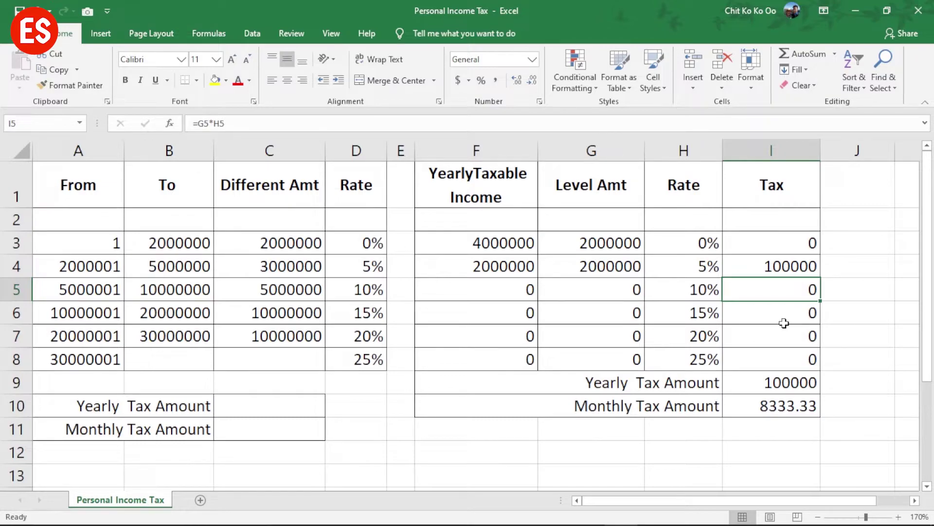
click(738, 422)
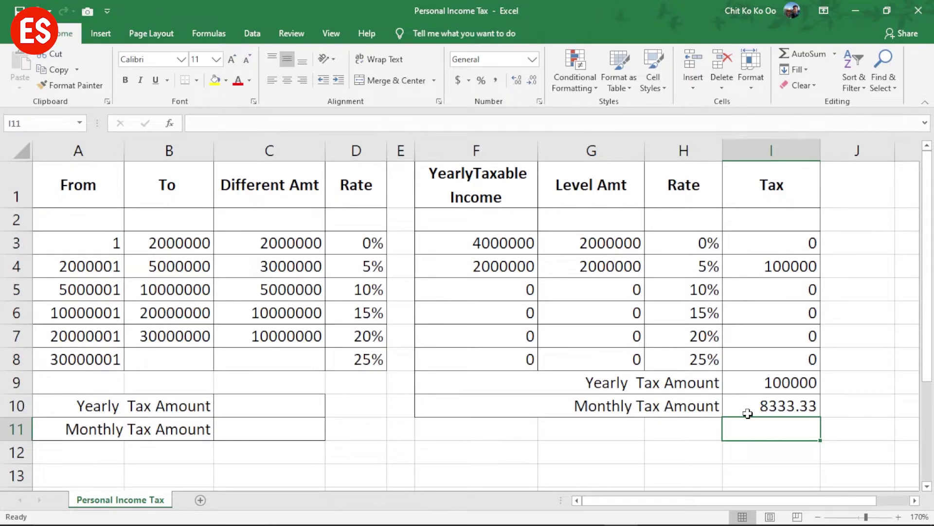
click(269, 412)
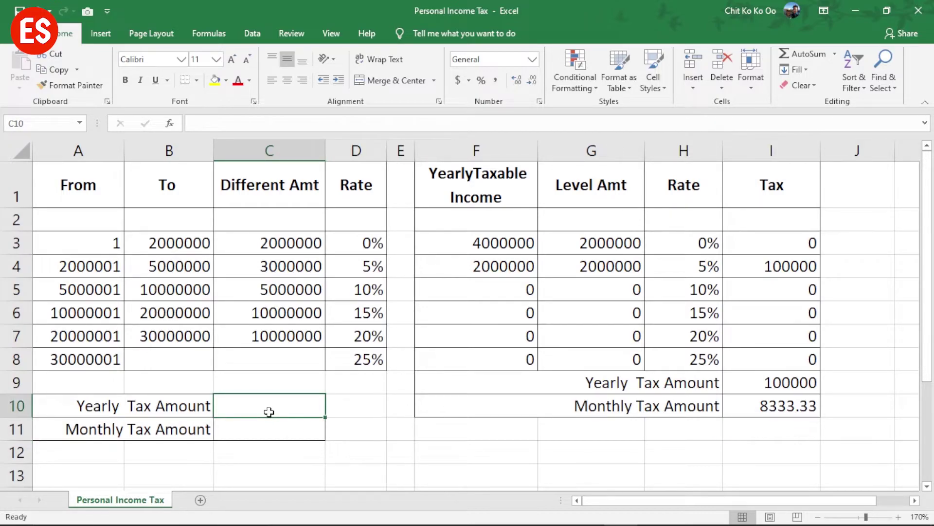
- In C10, start =SUMPRODUCT((D3:D8-D2:D7)*( by selecting both rate ranges
text(=)
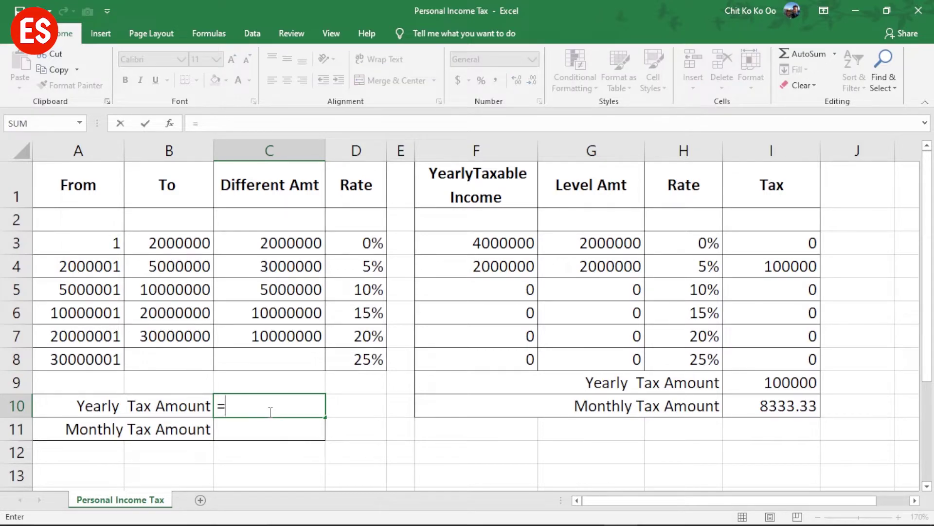
text(sumpr)
key(Tab)
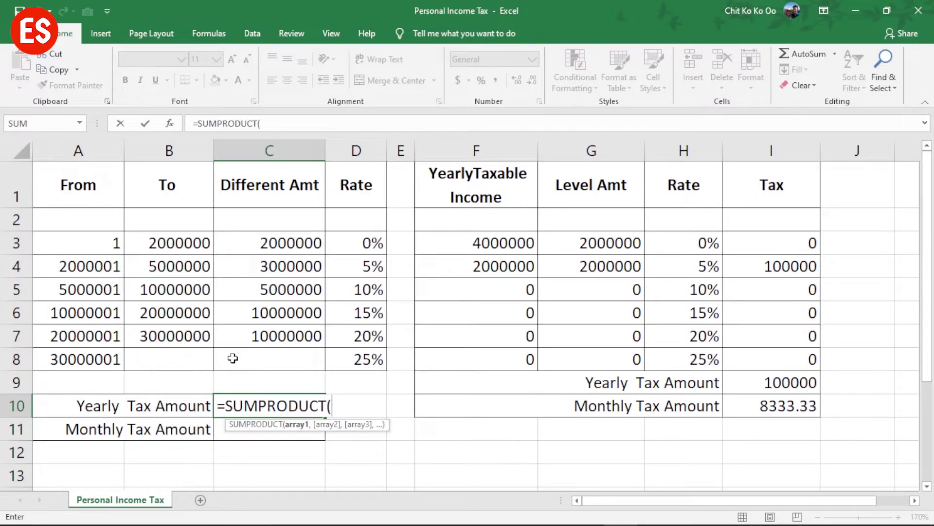
text(()
click(340, 405)
drag(377, 244, 375, 359)
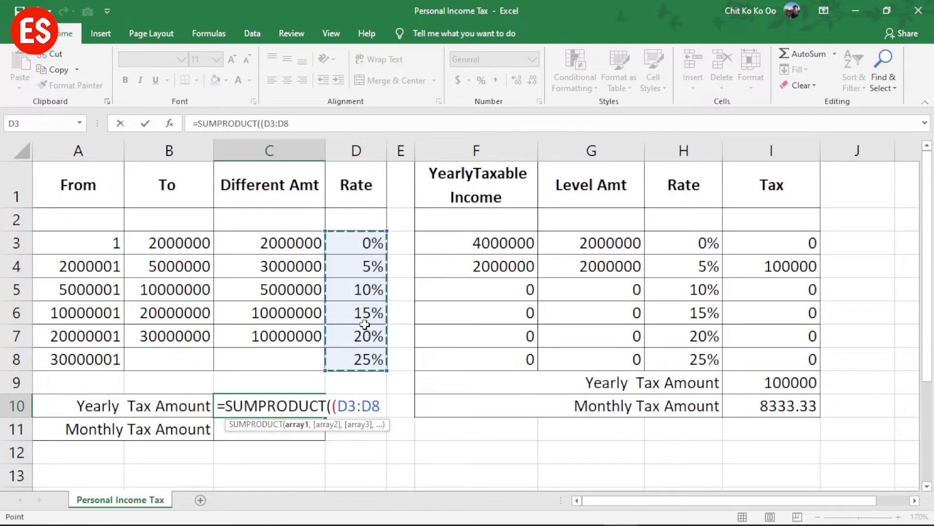
text(-)
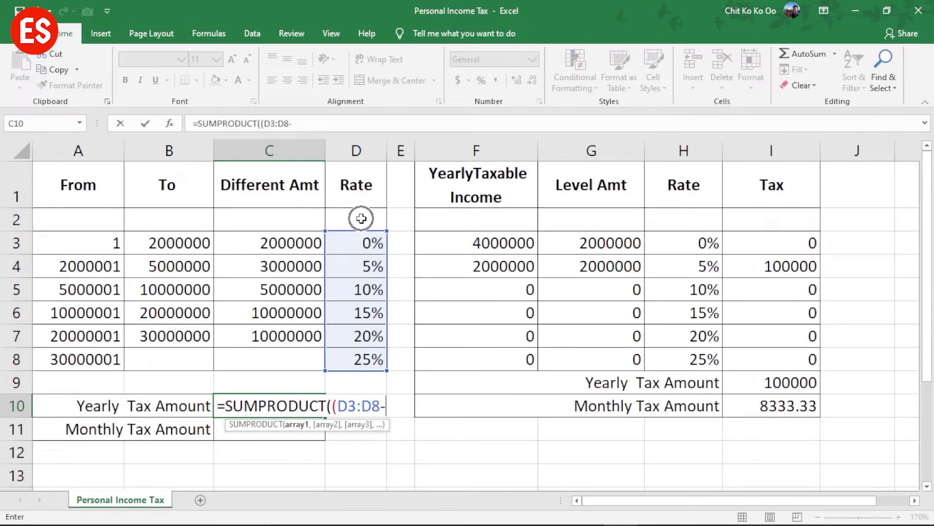
drag(360, 220, 364, 337)
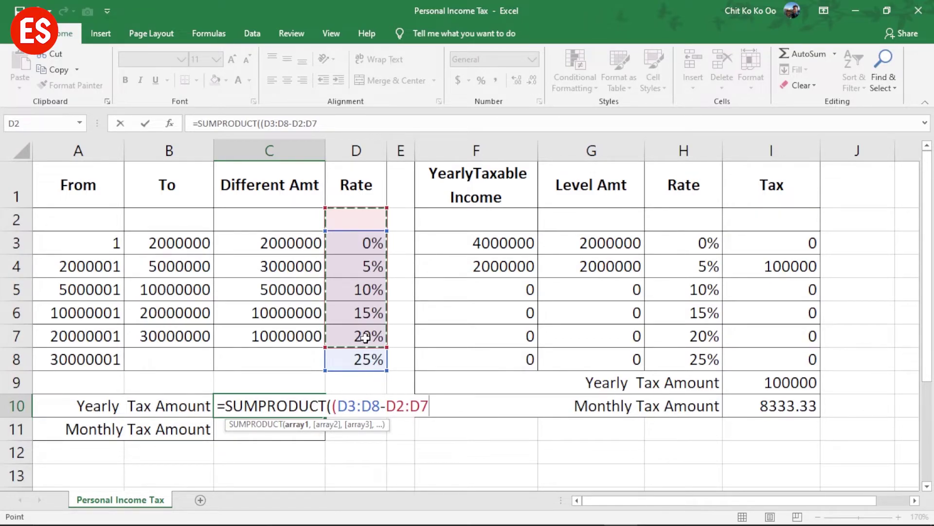
text())
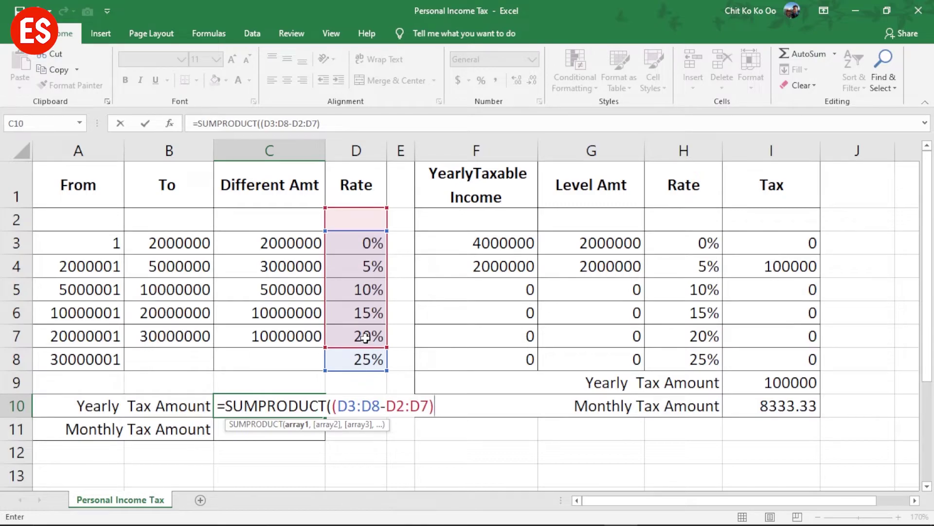
text(*()
- Add (F3-B2:B7) as the second SUMPRODUCT factor
click(481, 245)
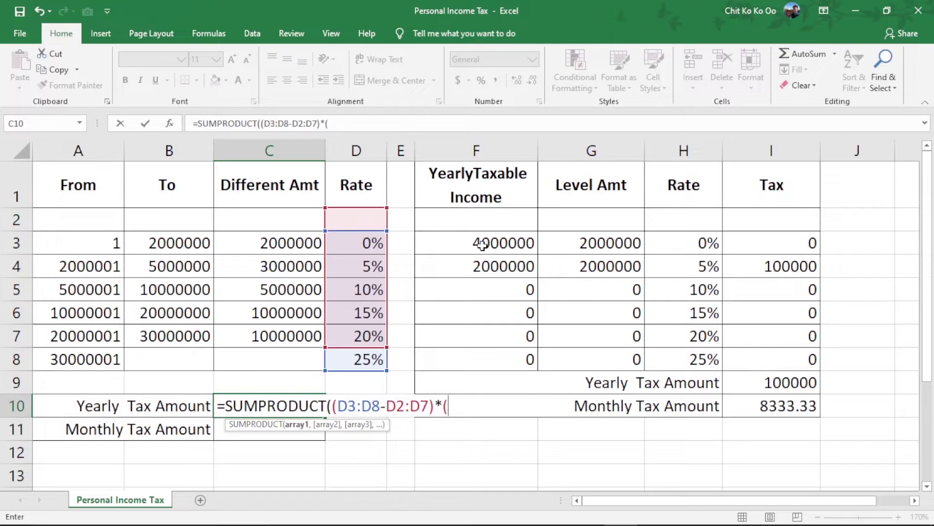
click(482, 245)
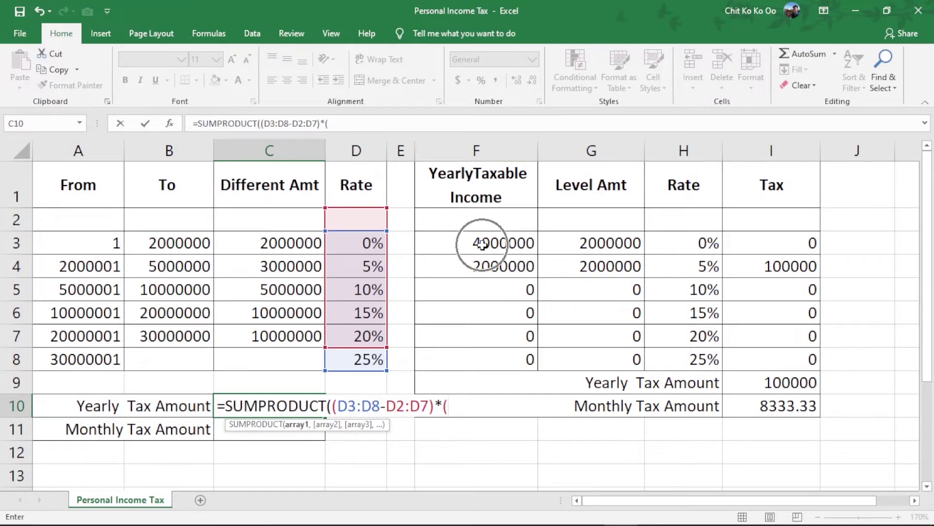
click(482, 246)
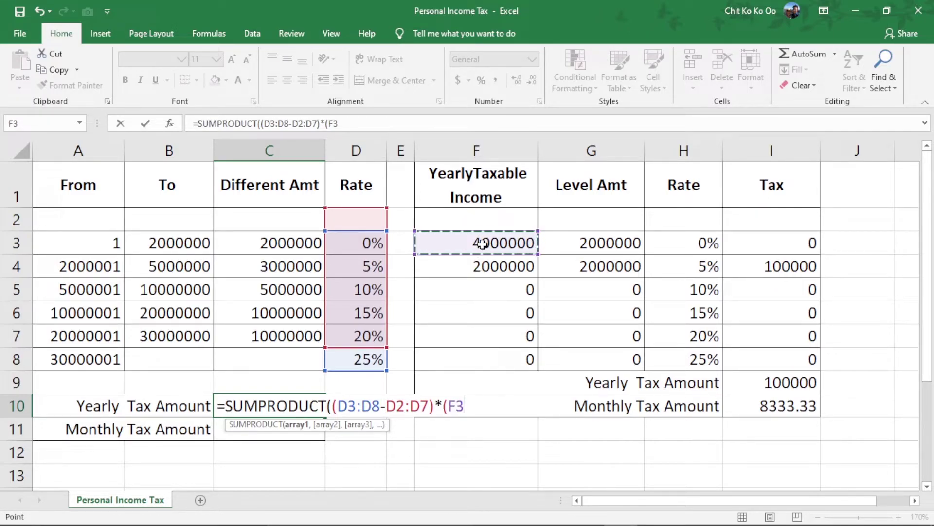
text(-)
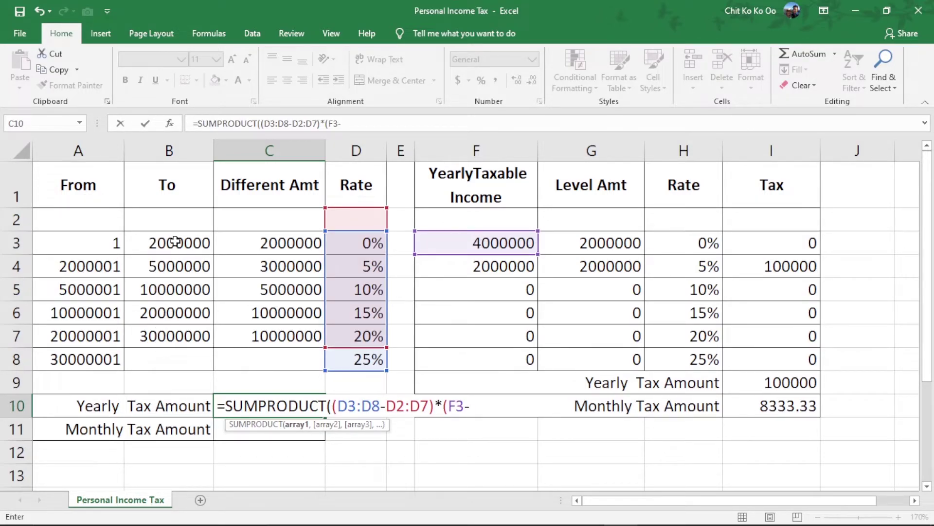
key(ctrl)
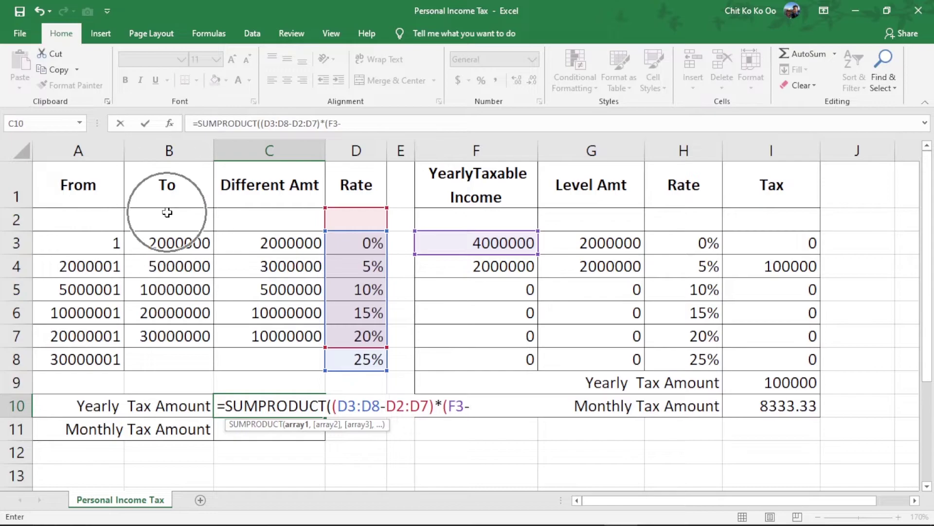
drag(167, 222, 174, 333)
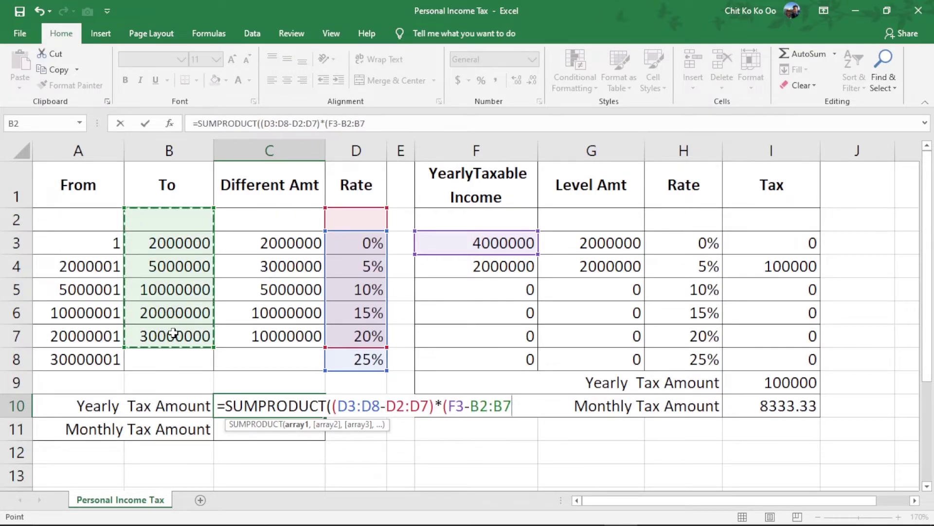
text())
text(*)
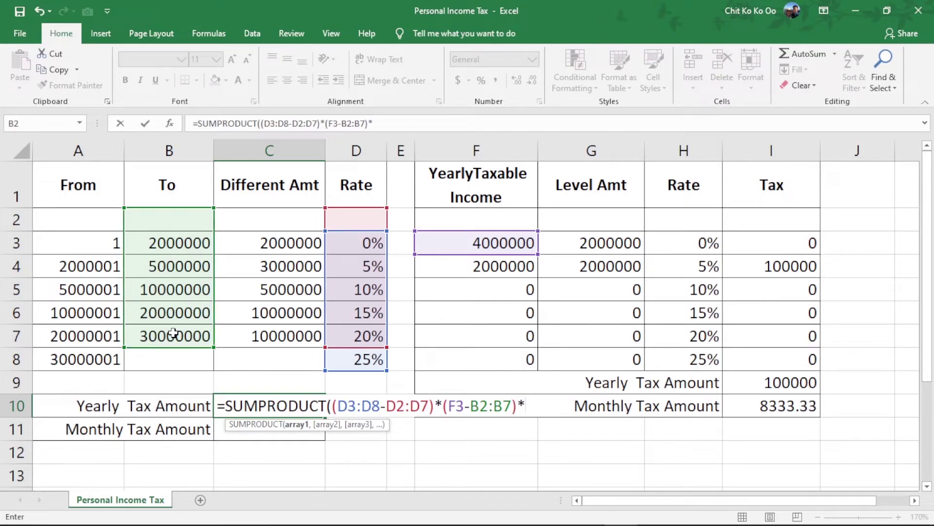
text(()
- Add the (F3>B2:B7) condition and close the formula, giving 100000 in C10
click(469, 244)
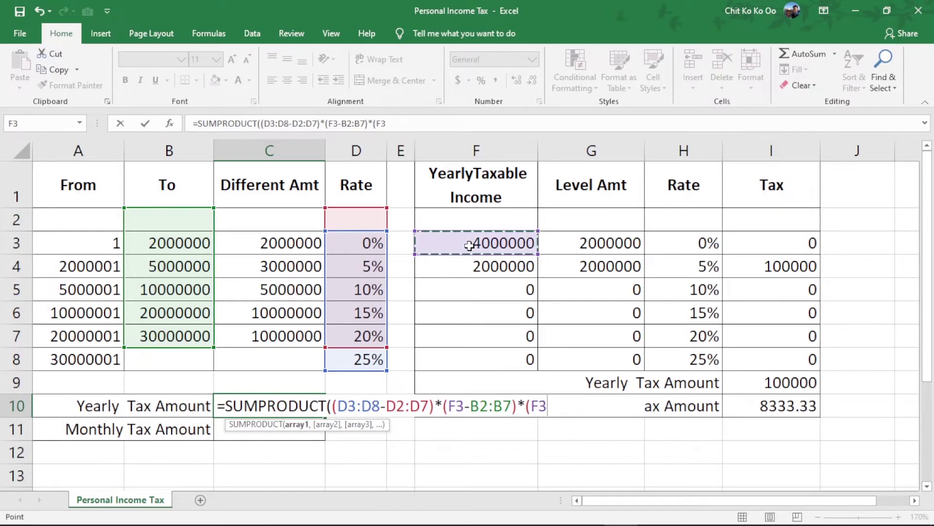
text(>)
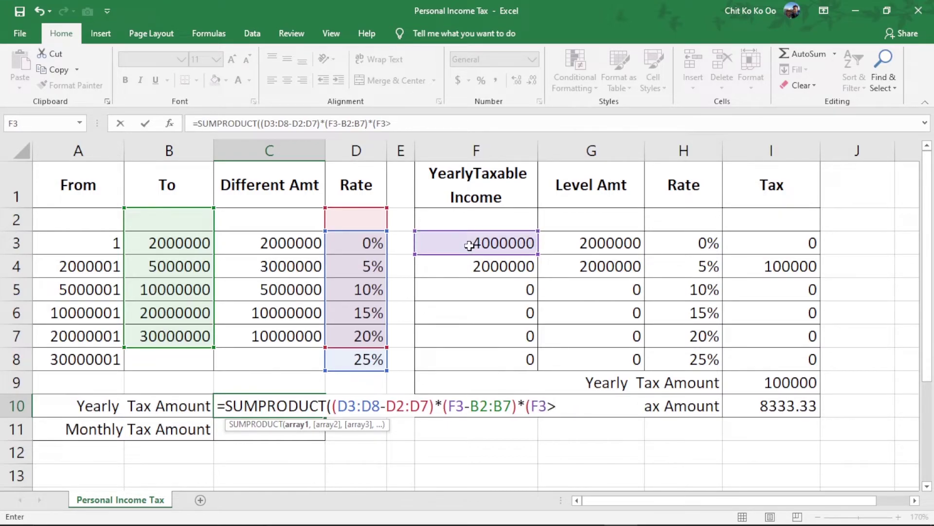
click(170, 215)
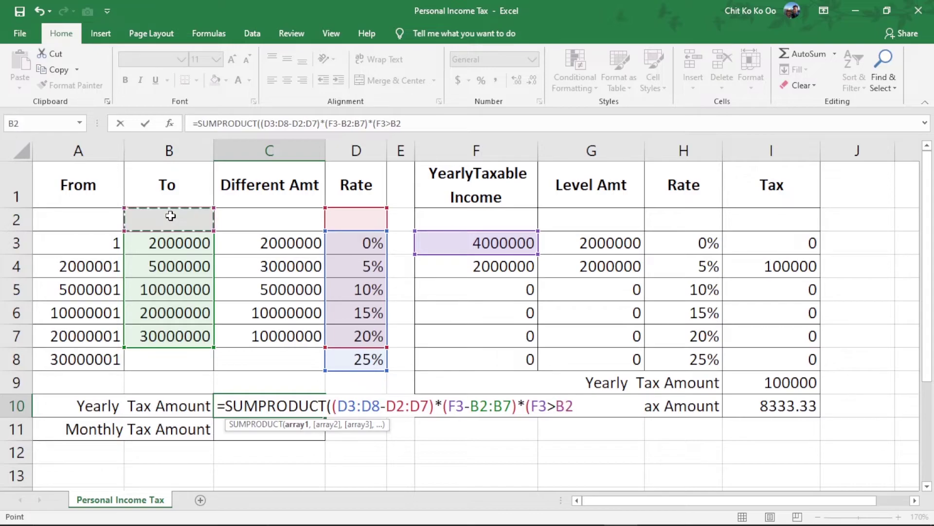
drag(171, 216, 177, 341)
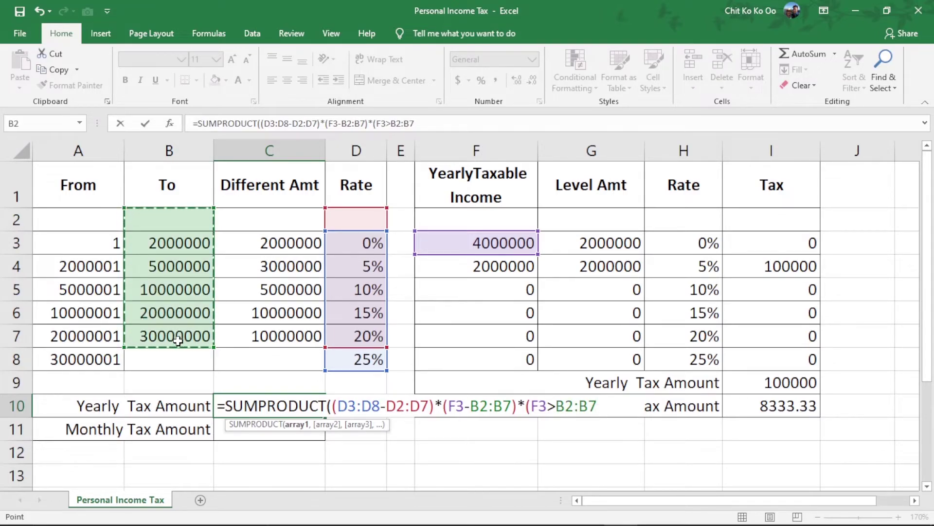
text())
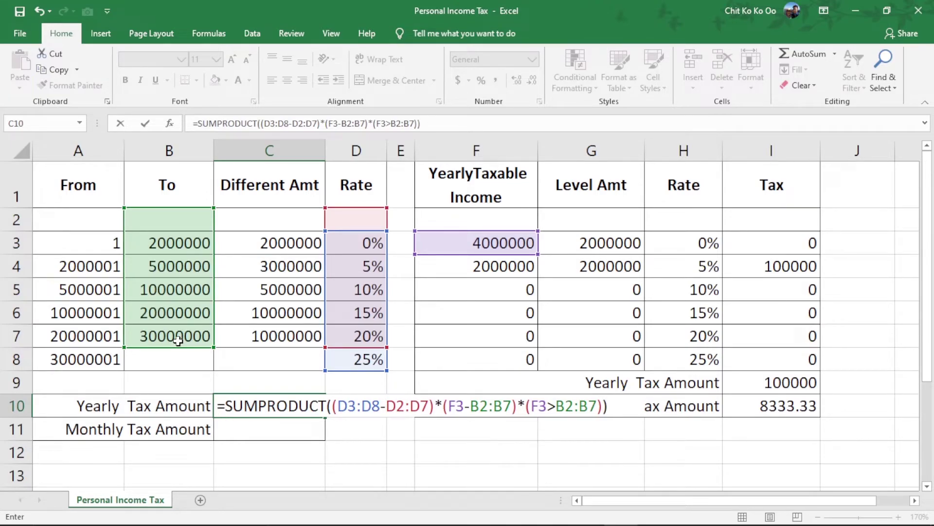
key(Return)
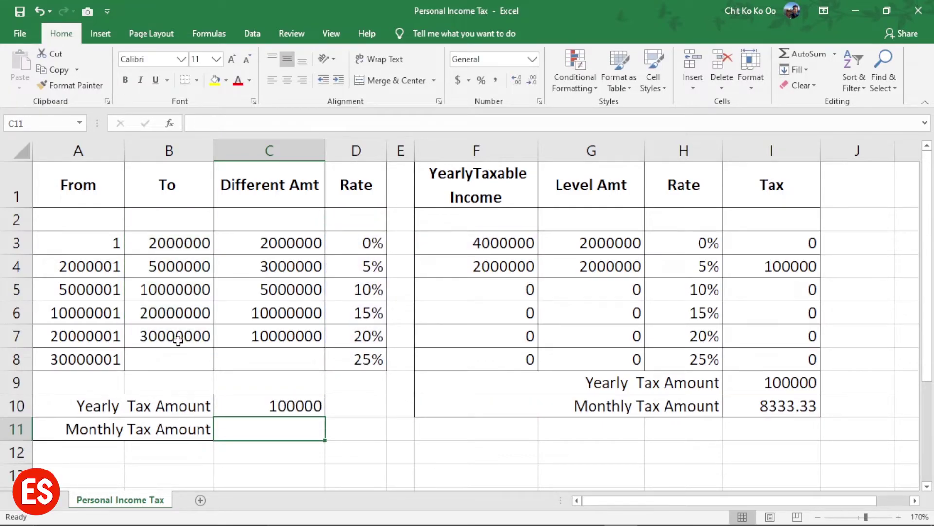
- Compare I9 with C10, then enter =C10/12 in C11 for about 8333.33 monthly tax
click(793, 388)
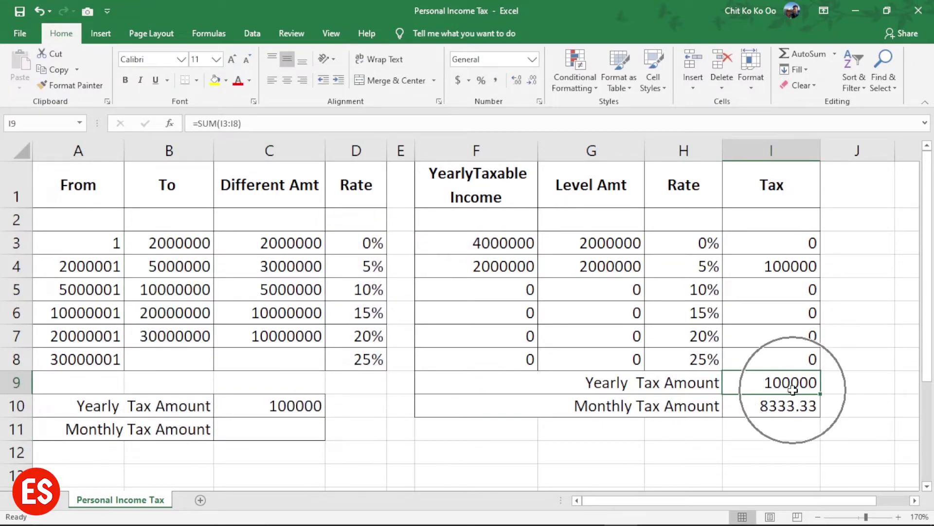
click(299, 402)
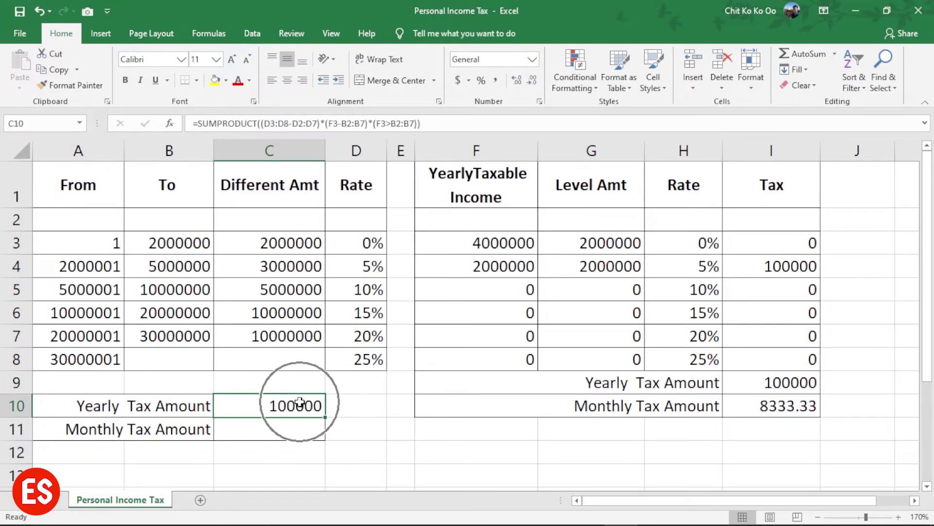
click(291, 433)
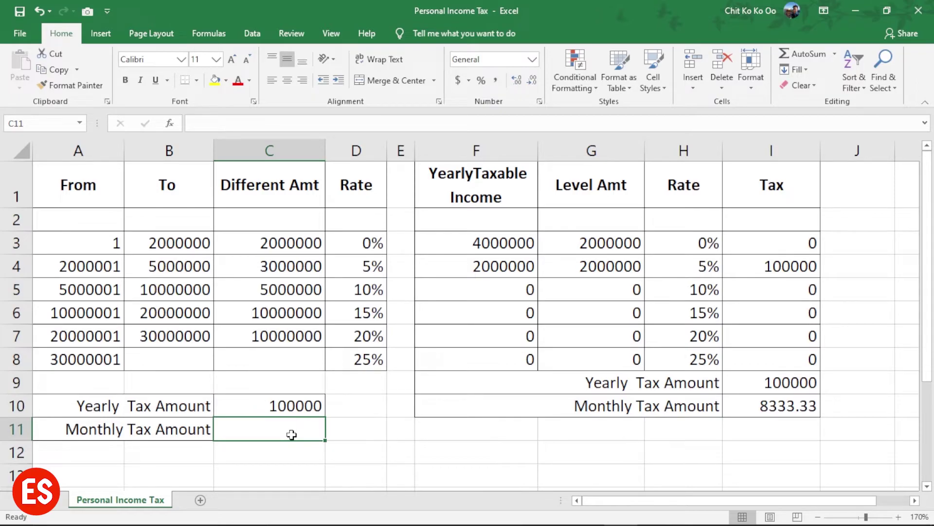
text(=)
click(293, 408)
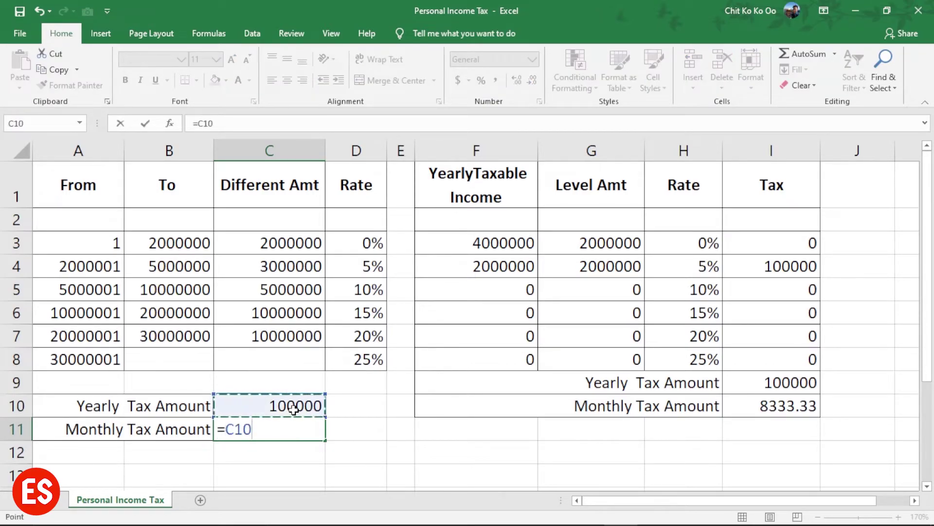
text(/1)
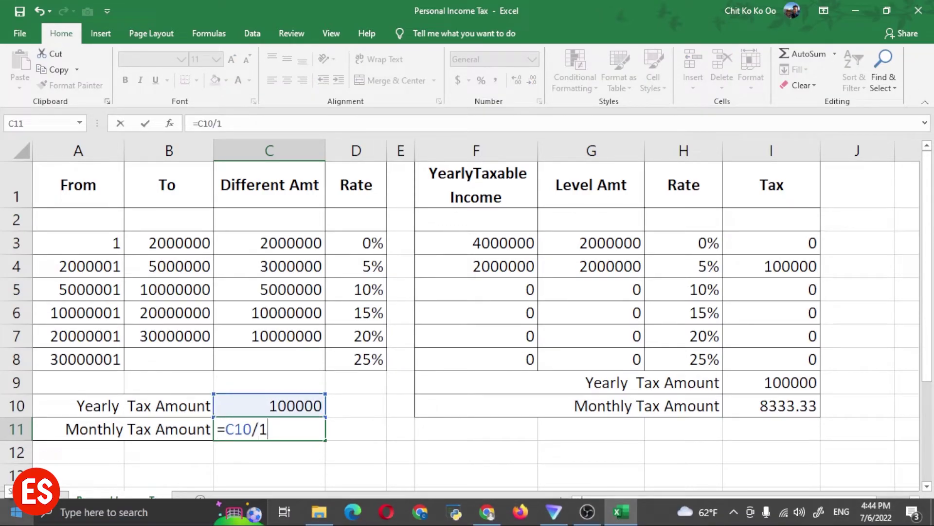
text(2)
key(Return)
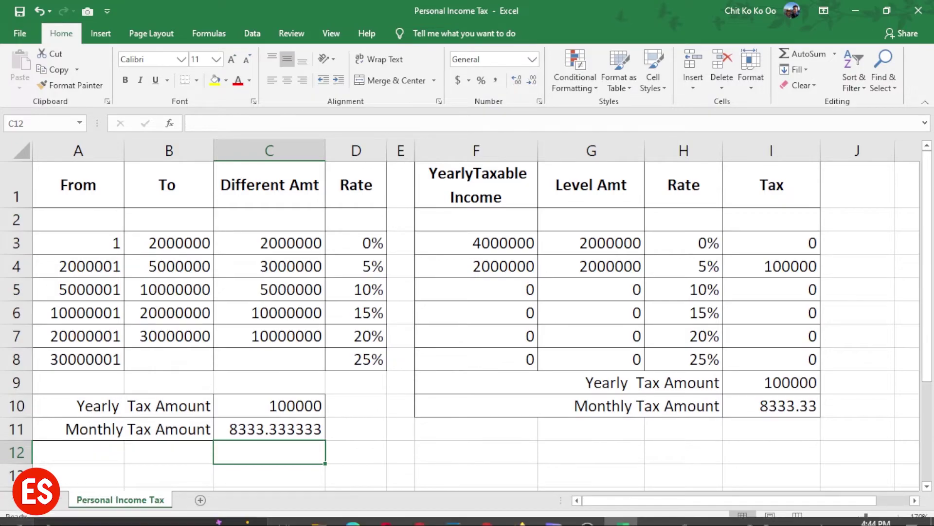
click(260, 405)
double_click(261, 405)
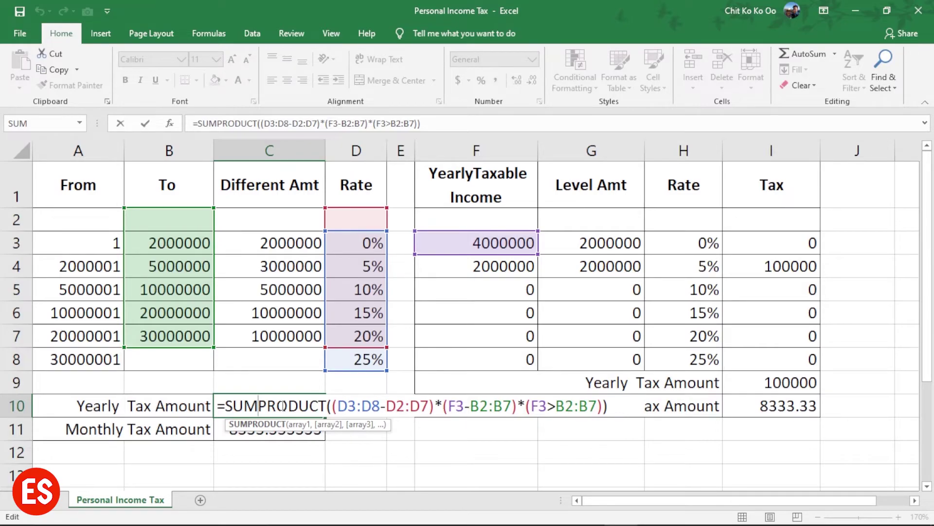
key(Return)
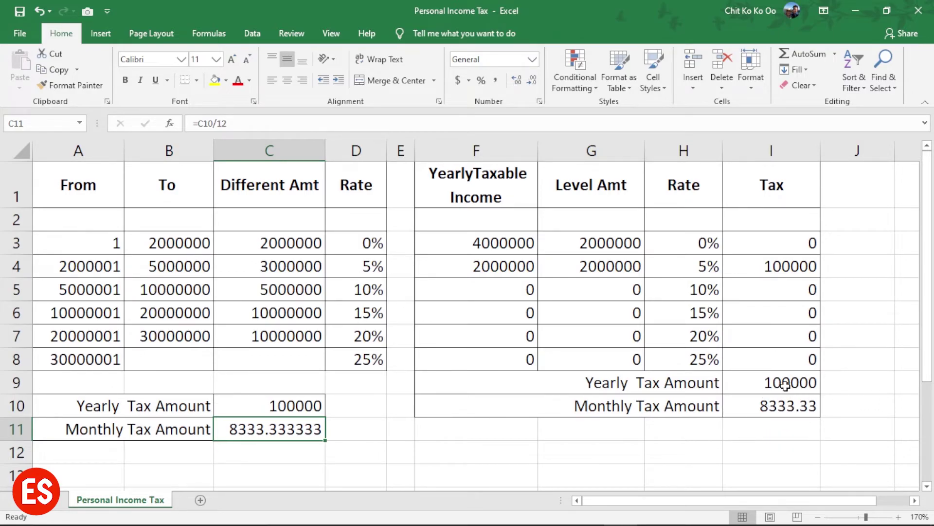
click(457, 474)
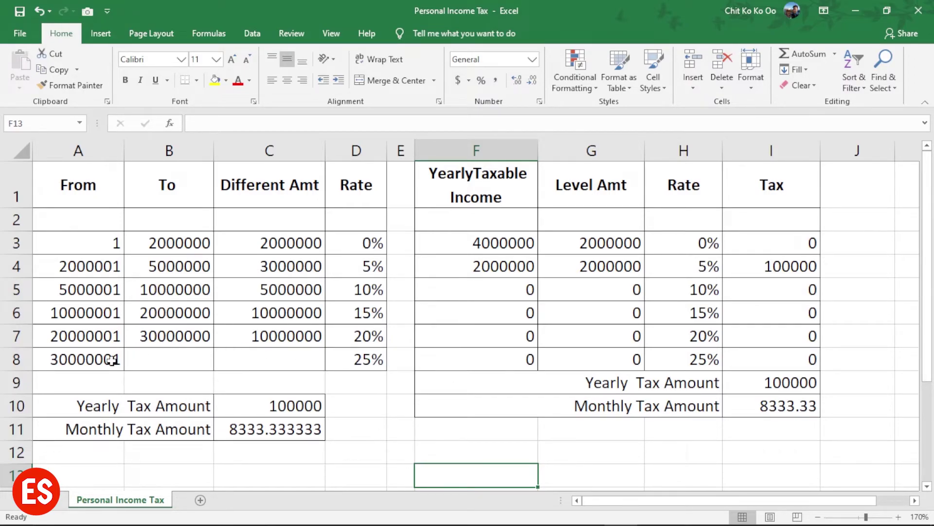
key(ctrl)
- Copy the top bracket's 30000001 from A8 into the yearly taxable income F3
click(482, 243)
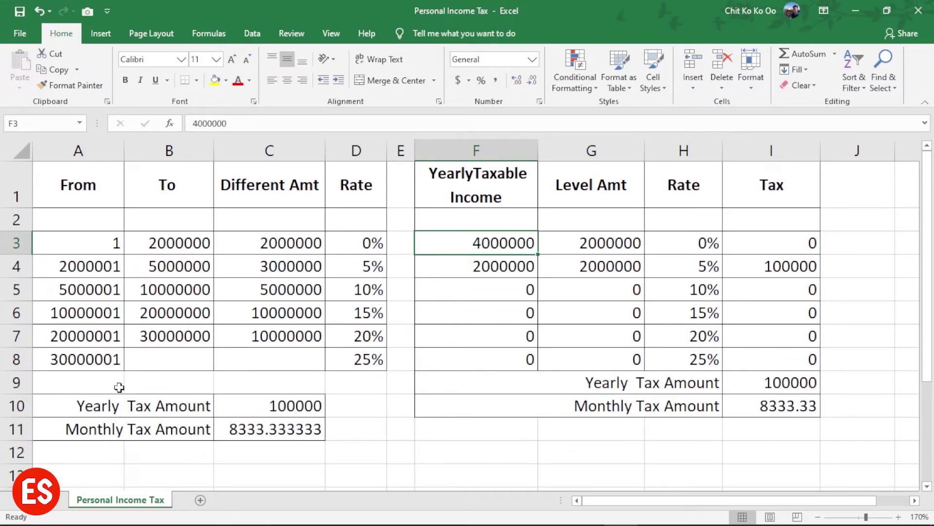
click(77, 359)
right_click(79, 361)
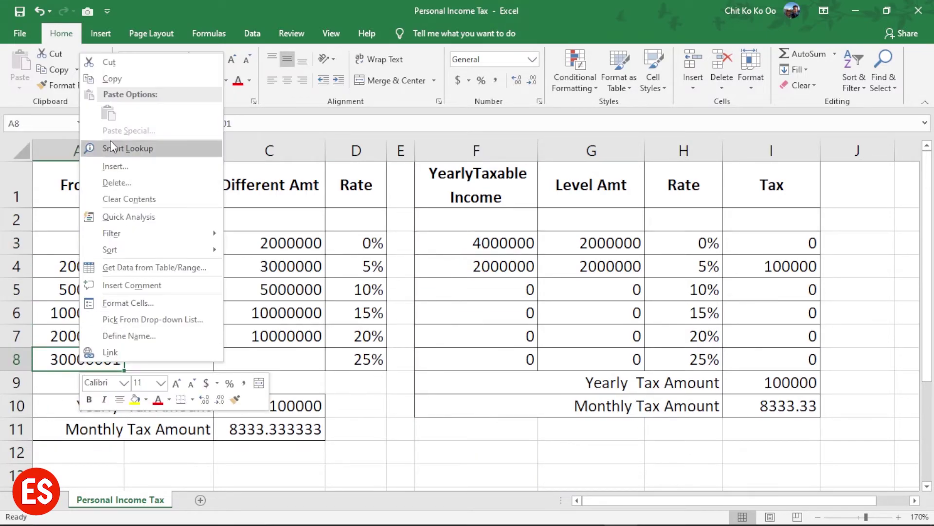
click(112, 78)
right_click(481, 241)
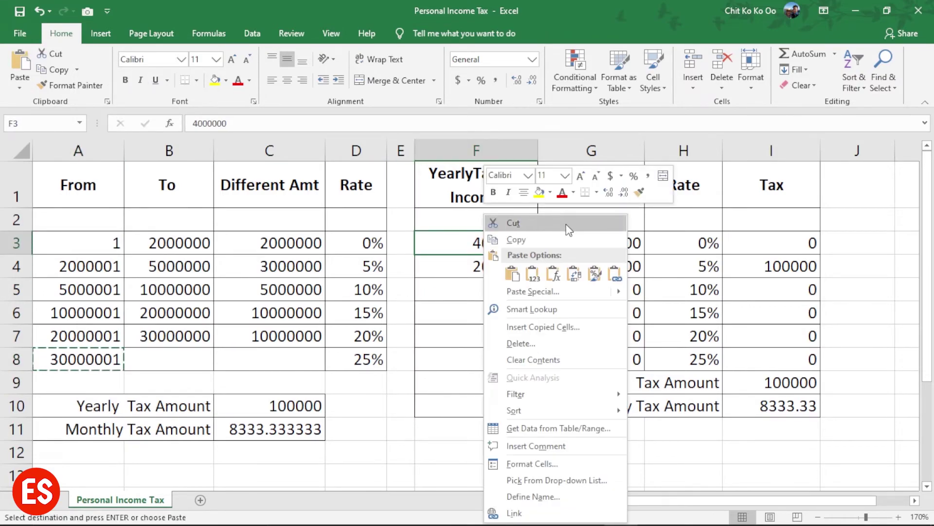
click(521, 271)
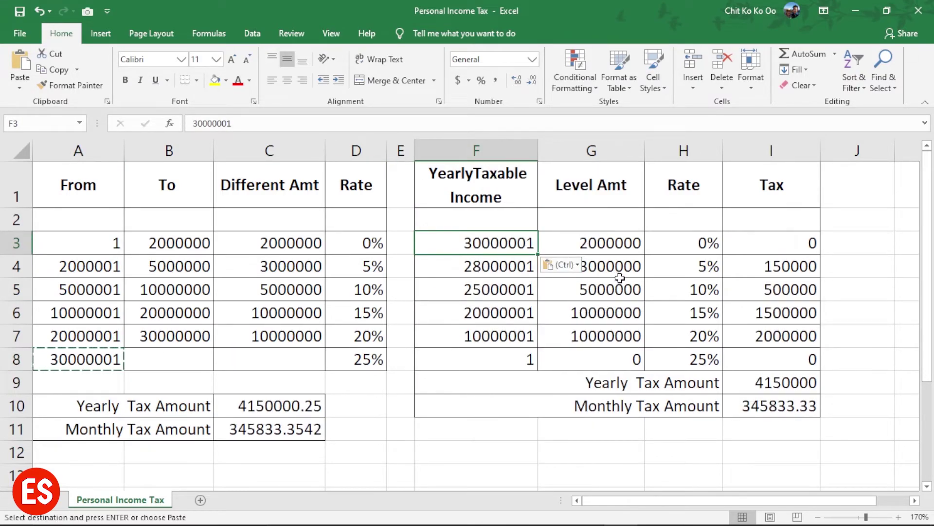
- Edit F3 to 40000001, raising the C10 yearly tax to 6650000.25
double_click(471, 244)
double_click(471, 243)
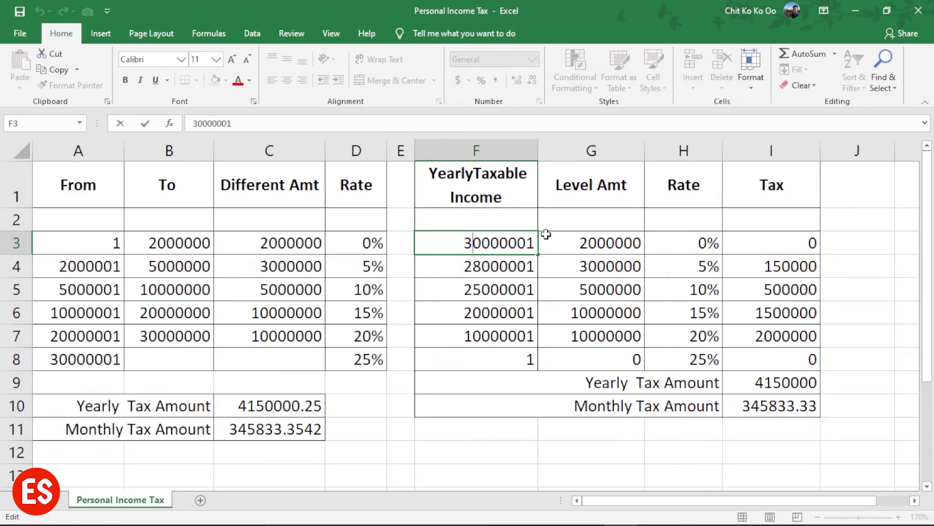
key(BackSpace)
text(4)
key(Return)
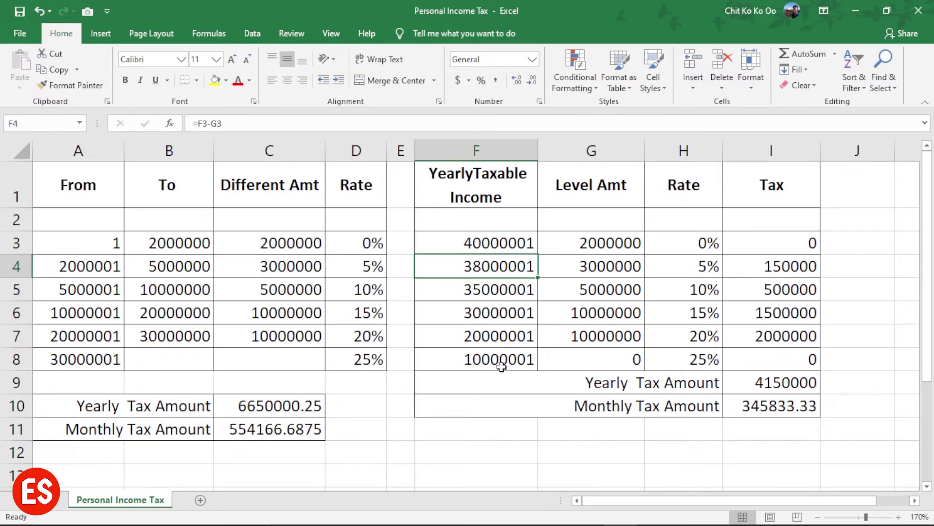
- Review the F8 and G8 formulas, comparing G8 with G3, without changing them
click(69, 360)
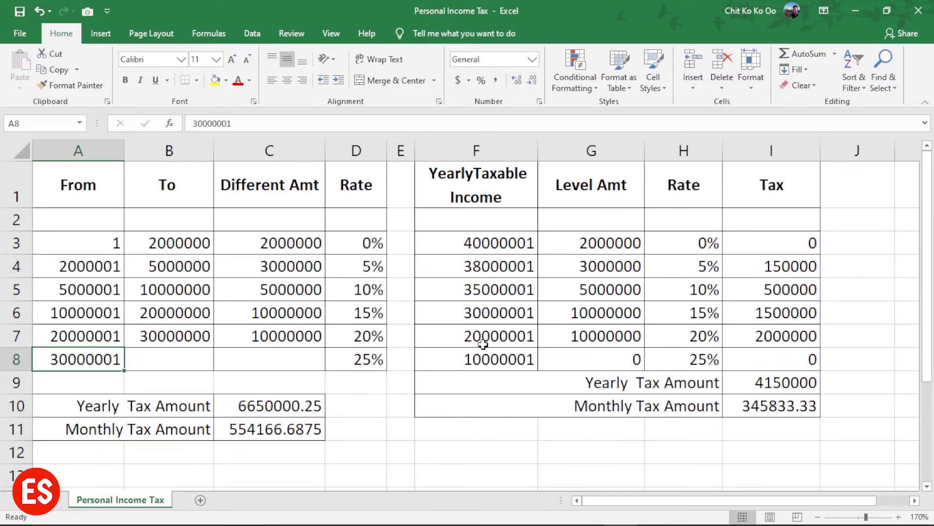
click(493, 359)
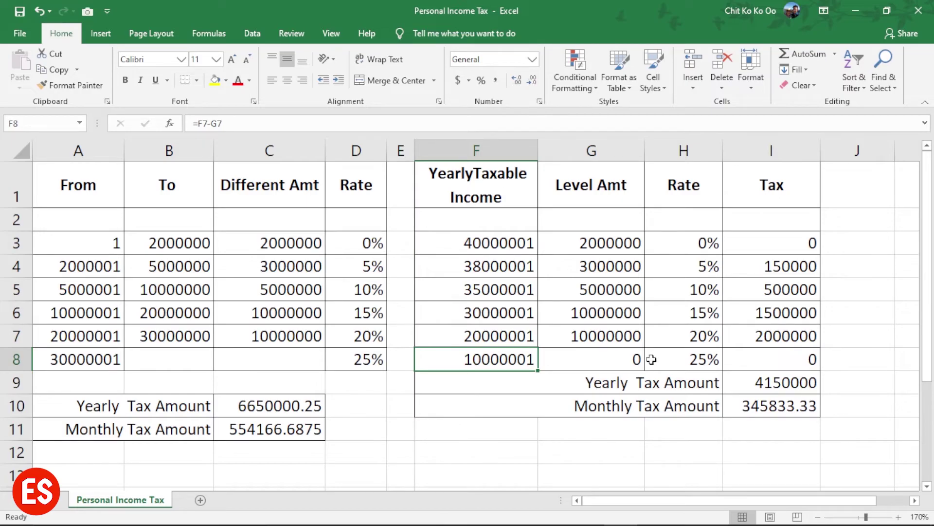
click(606, 363)
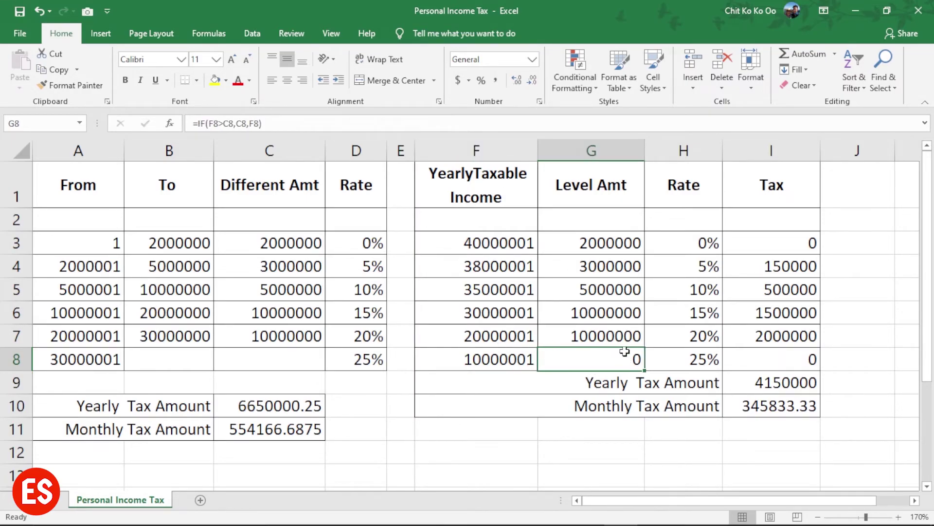
double_click(598, 358)
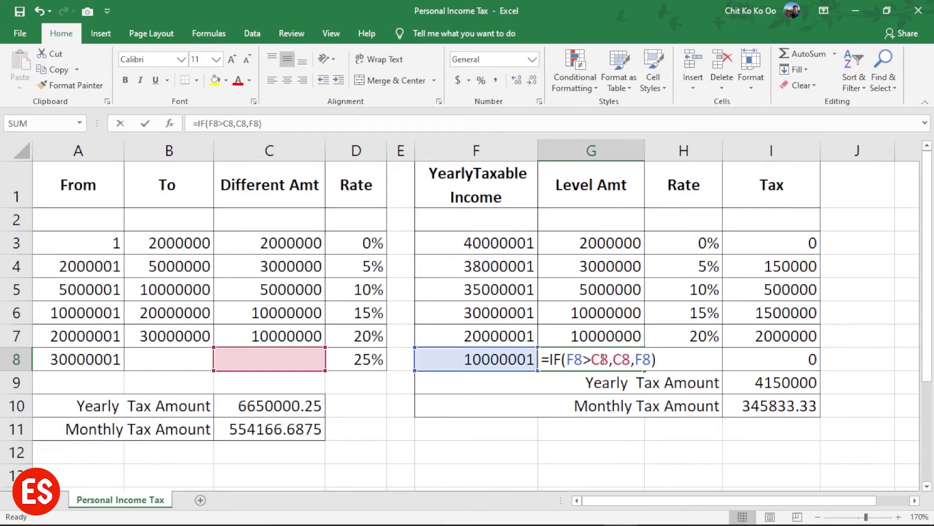
click(278, 369)
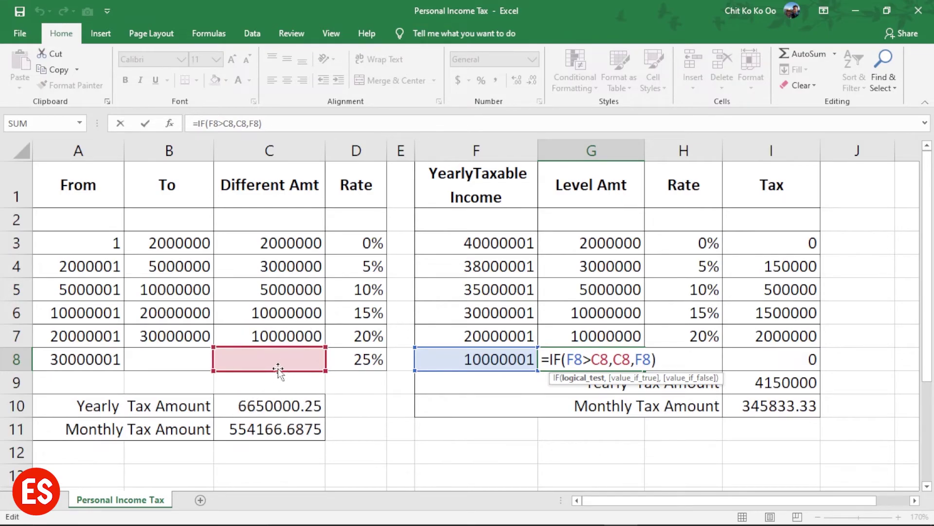
key(Return)
double_click(631, 246)
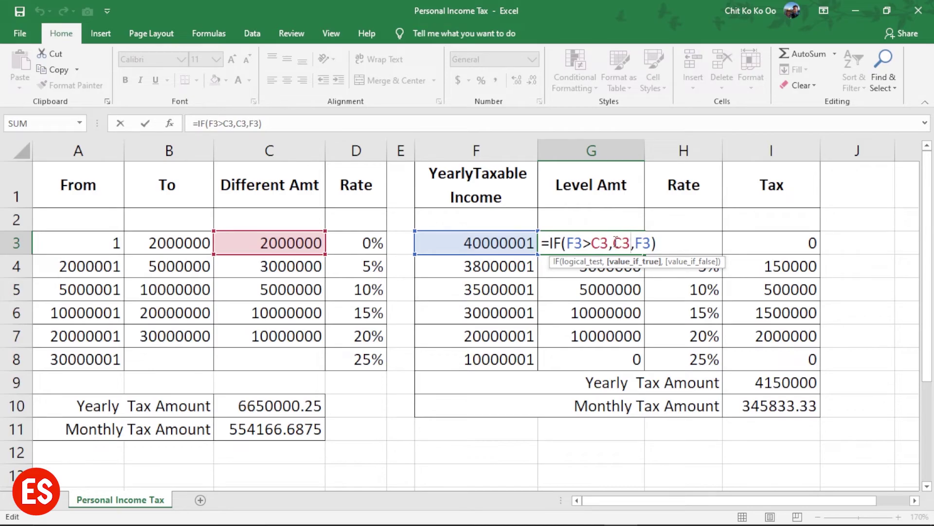
key(Return)
click(630, 363)
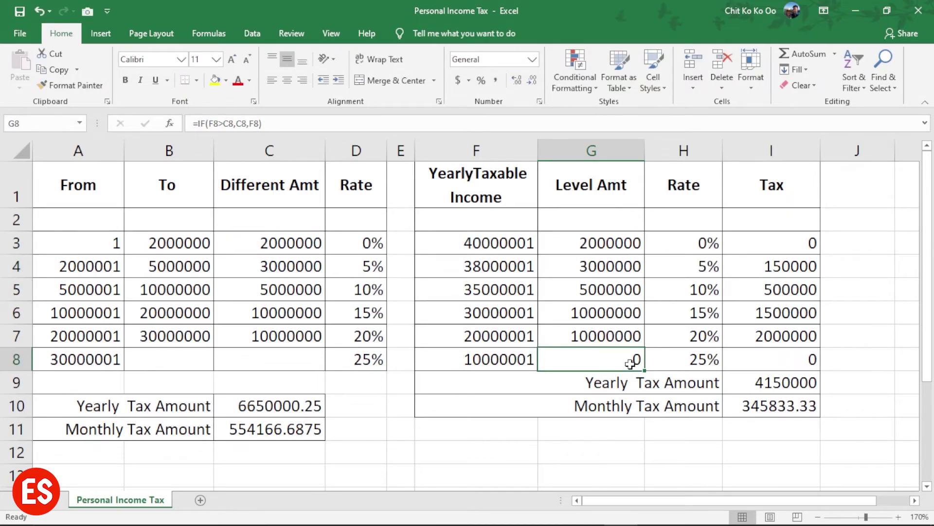
double_click(630, 362)
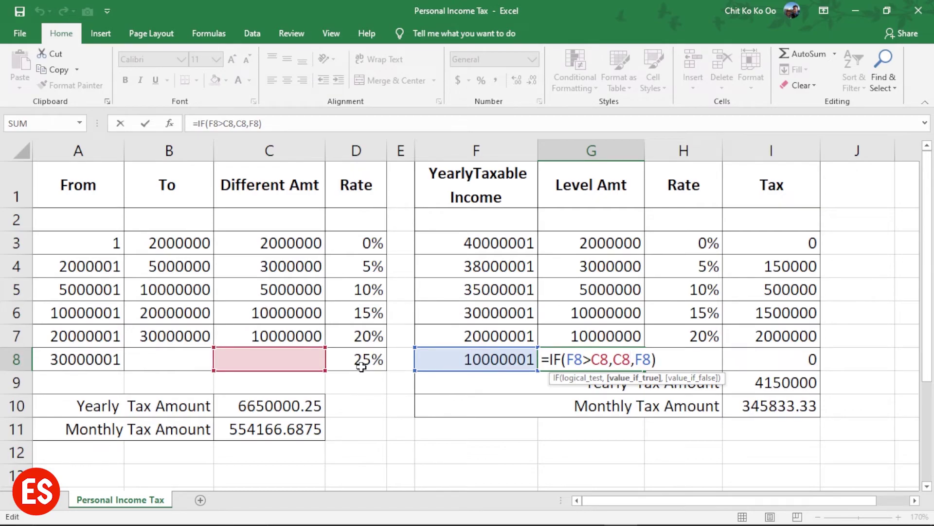
key(Return)
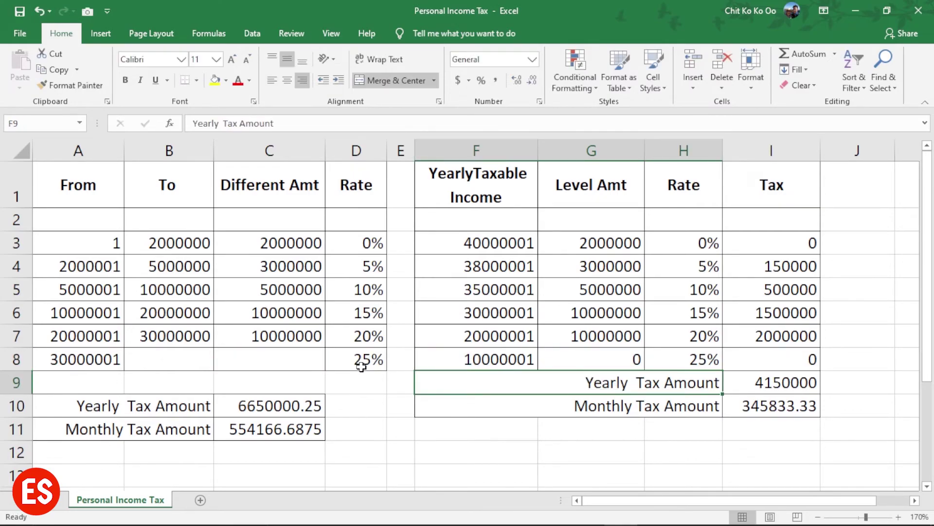
- Replace G8's IF formula with =F8
click(589, 360)
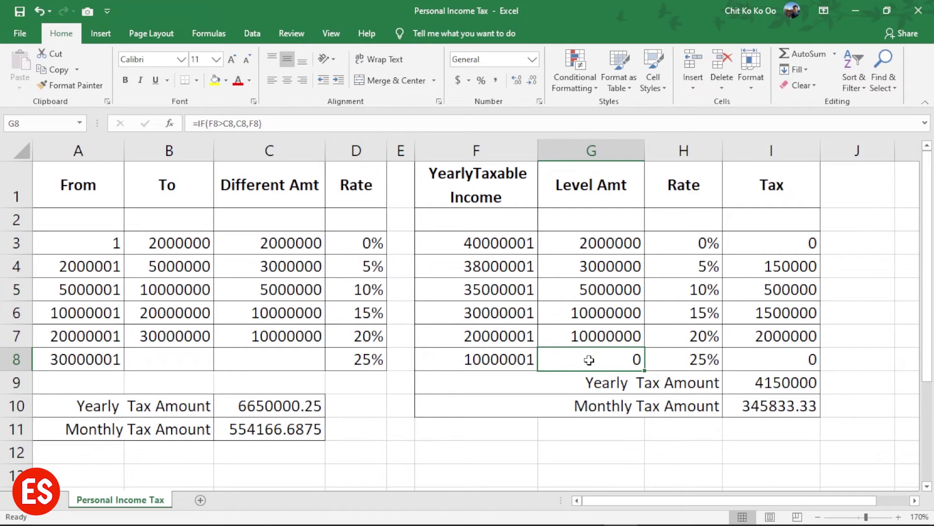
key(Delete)
text(=)
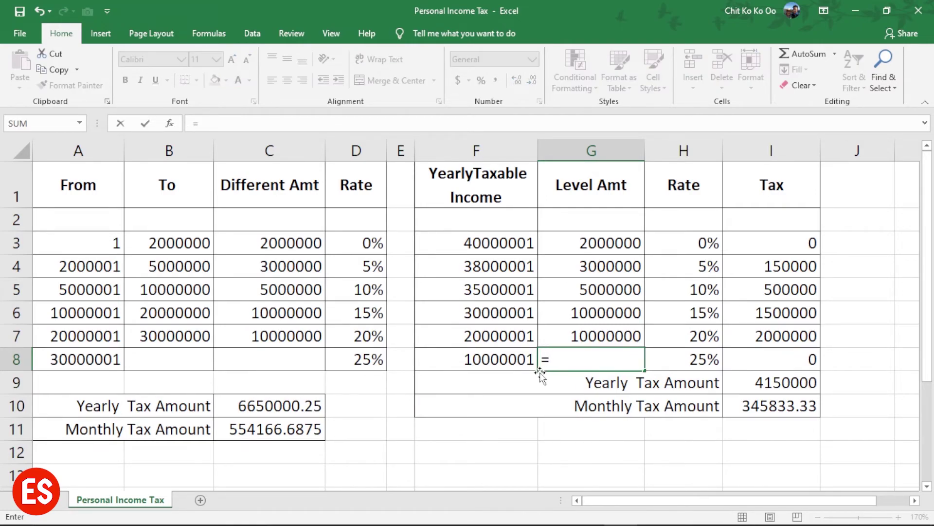
click(502, 358)
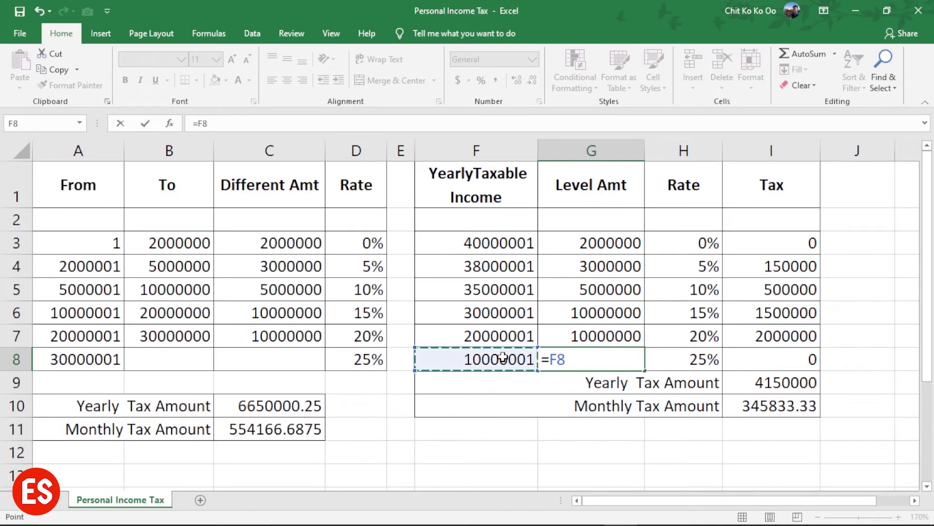
key(Return)
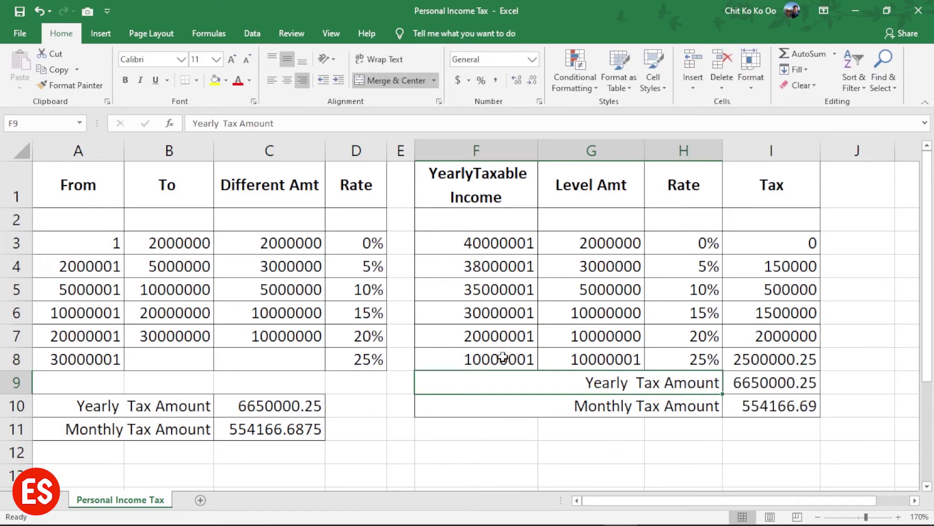
- Check F8, G7, G8 and H8, then compare totals I9 and I10 with C10's 6650000.25
click(597, 364)
click(513, 369)
click(633, 345)
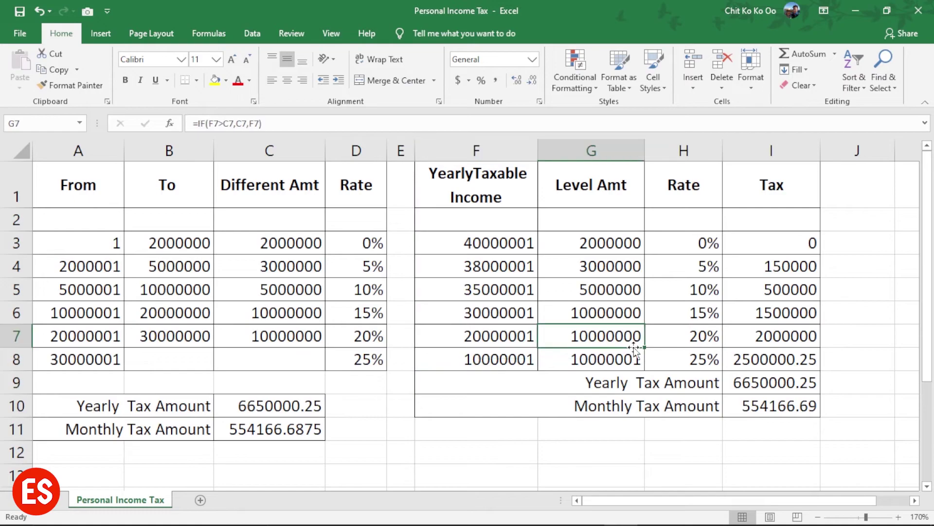
click(630, 357)
click(498, 360)
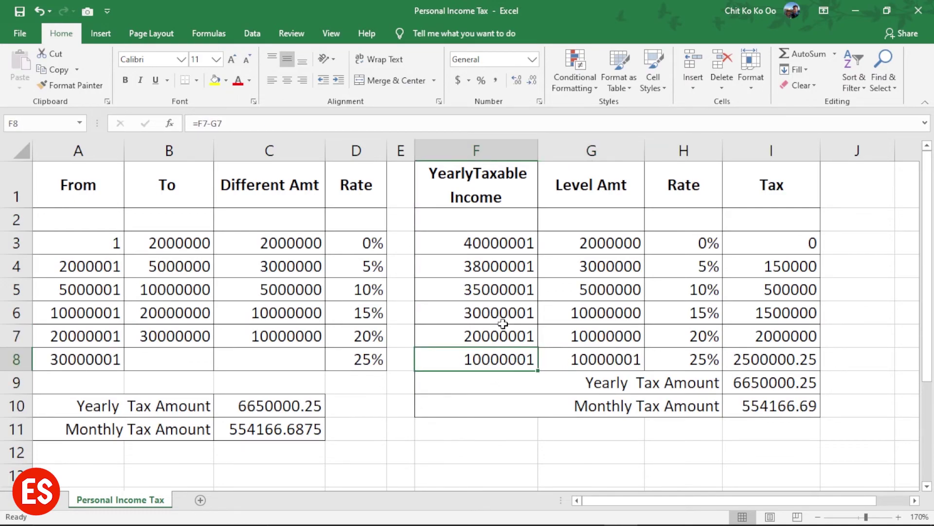
click(702, 361)
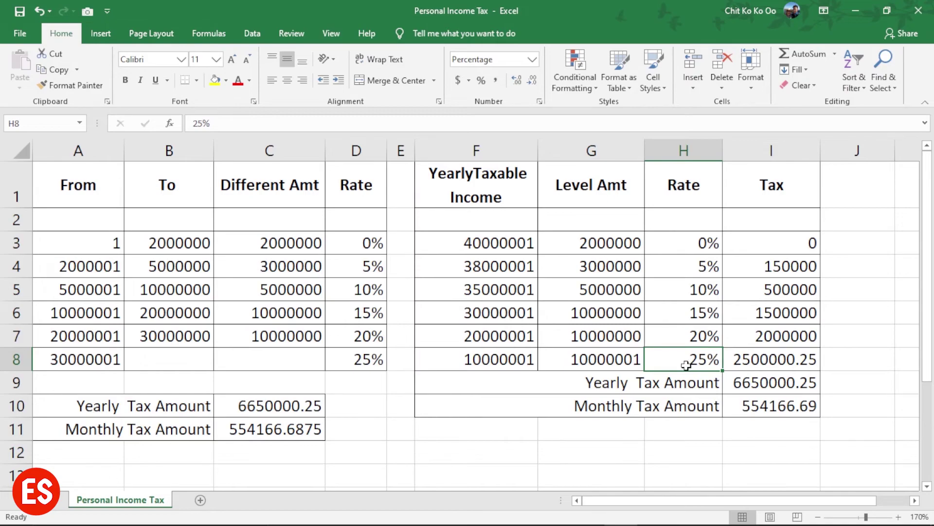
click(795, 381)
click(805, 406)
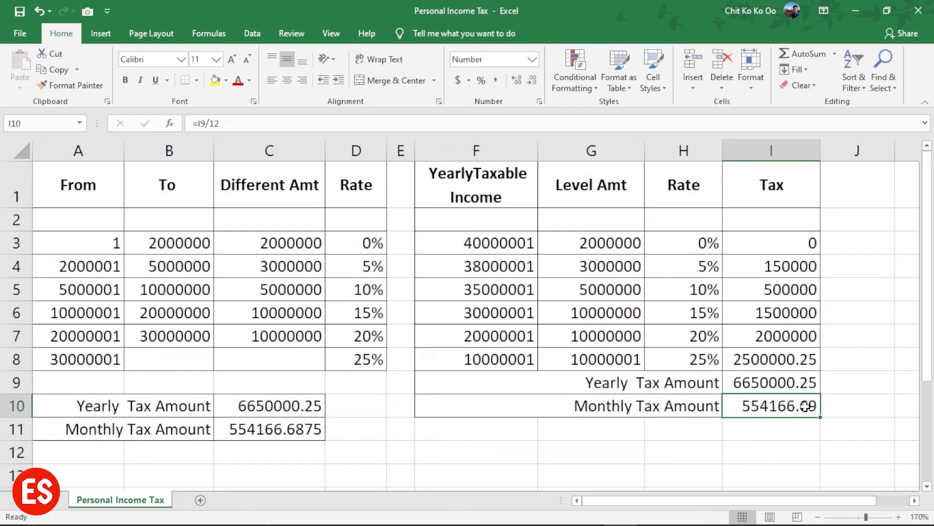
click(270, 404)
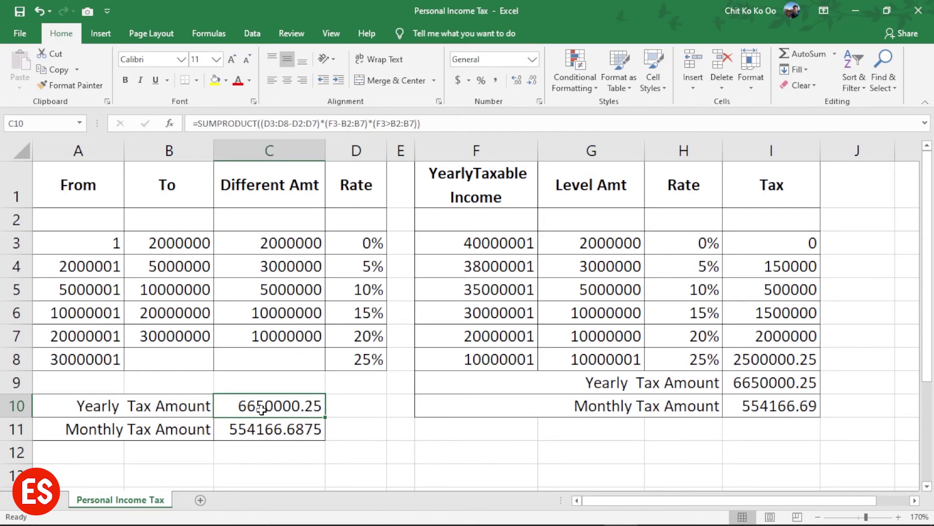
- Select the F3:I8 calculation table, then open C10 to display the SUMPRODUCT formula's ranges
click(638, 383)
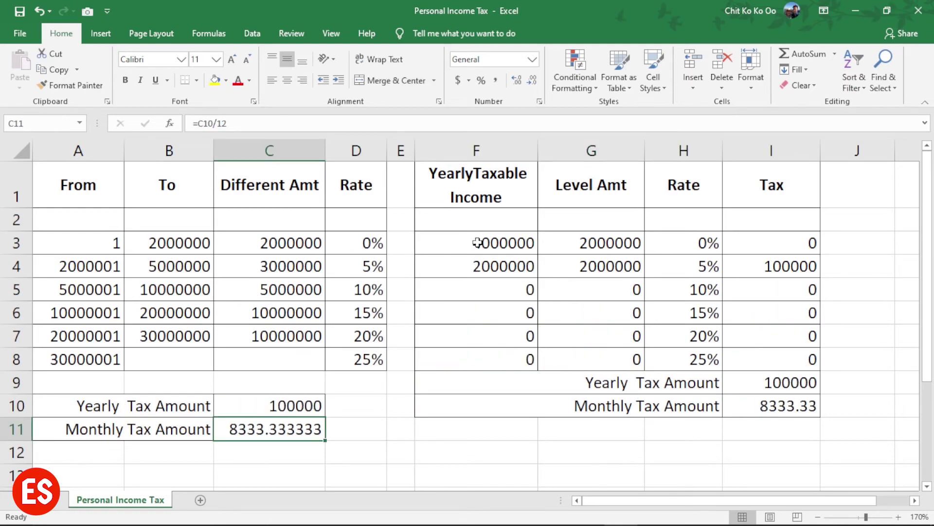
drag(477, 243, 748, 361)
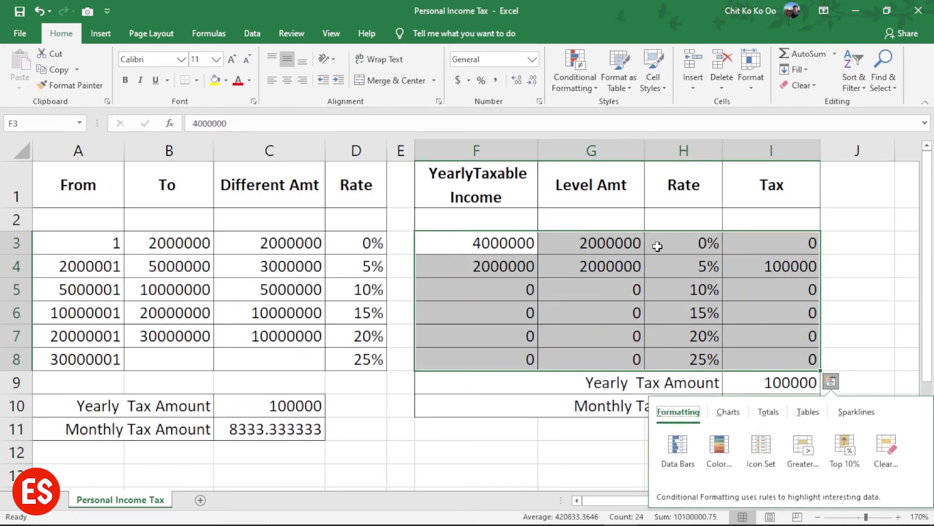
click(871, 300)
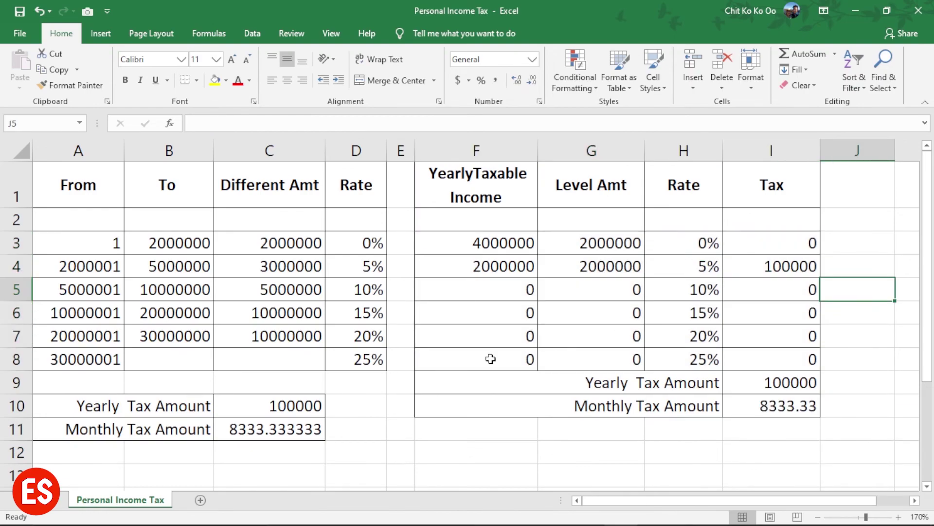
click(291, 407)
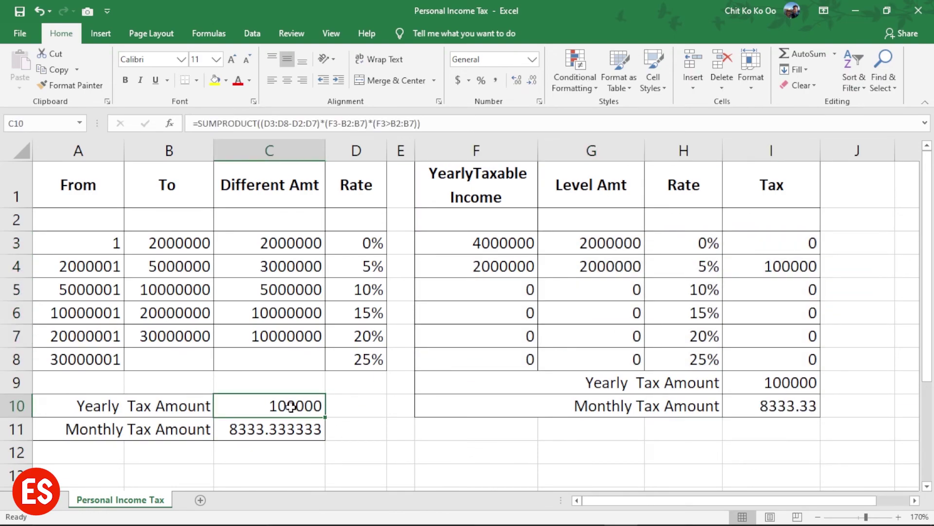
double_click(290, 407)
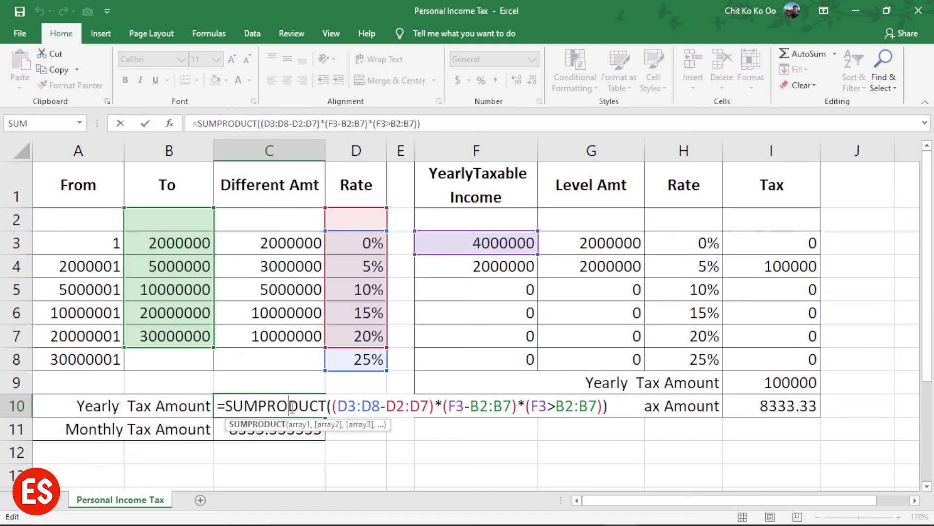